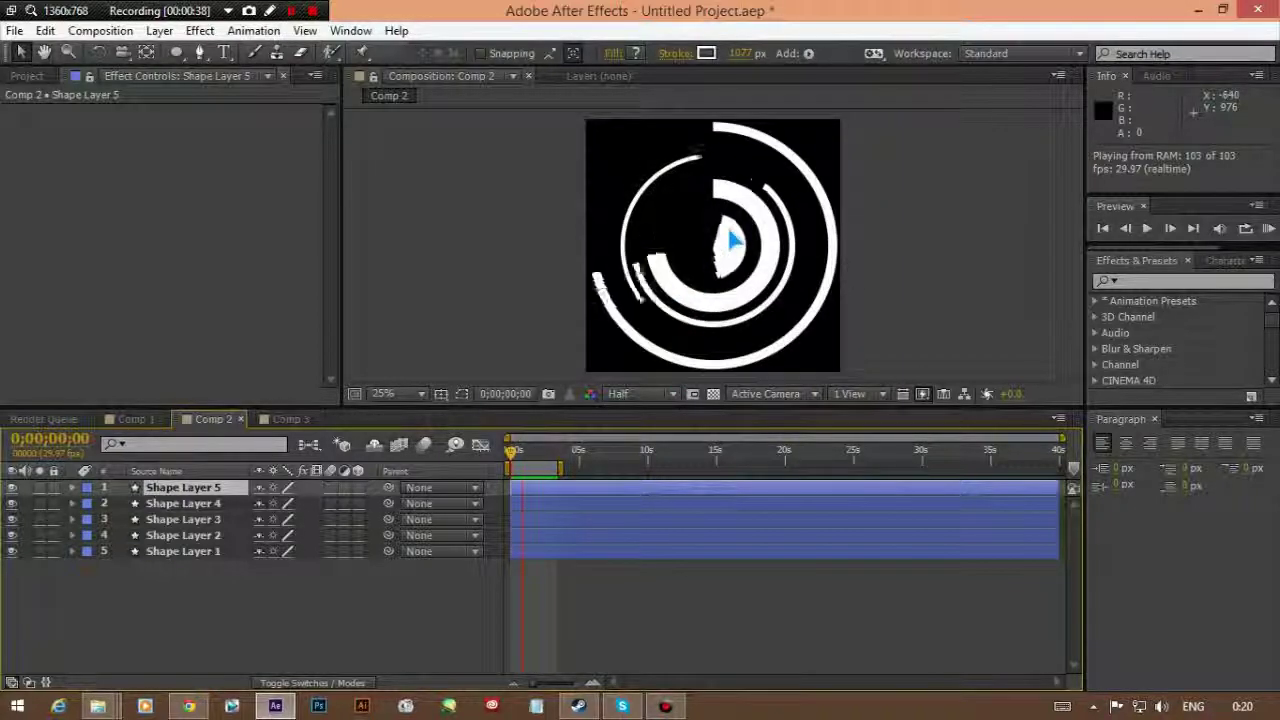
# Step: Switch to Comp 3, collapse all its layers, and RAM preview the animation from the first frame
pyautogui.click(287, 419)
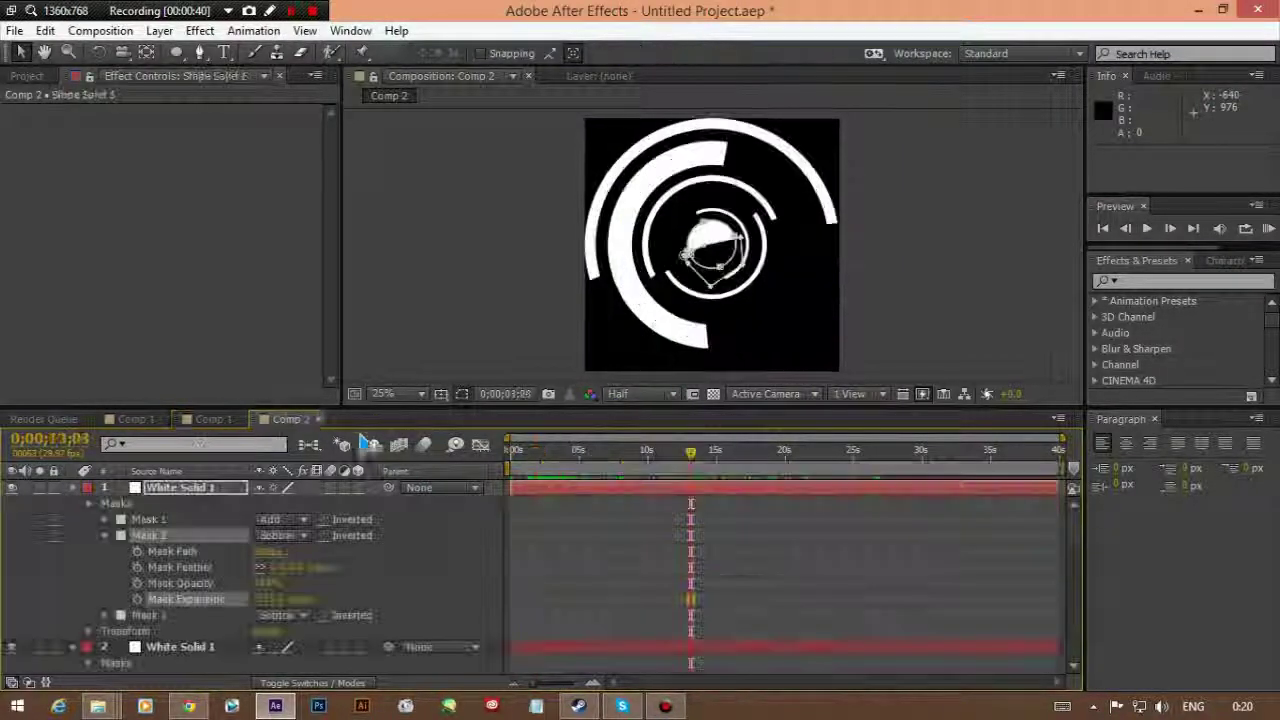
pyautogui.click(74, 488)
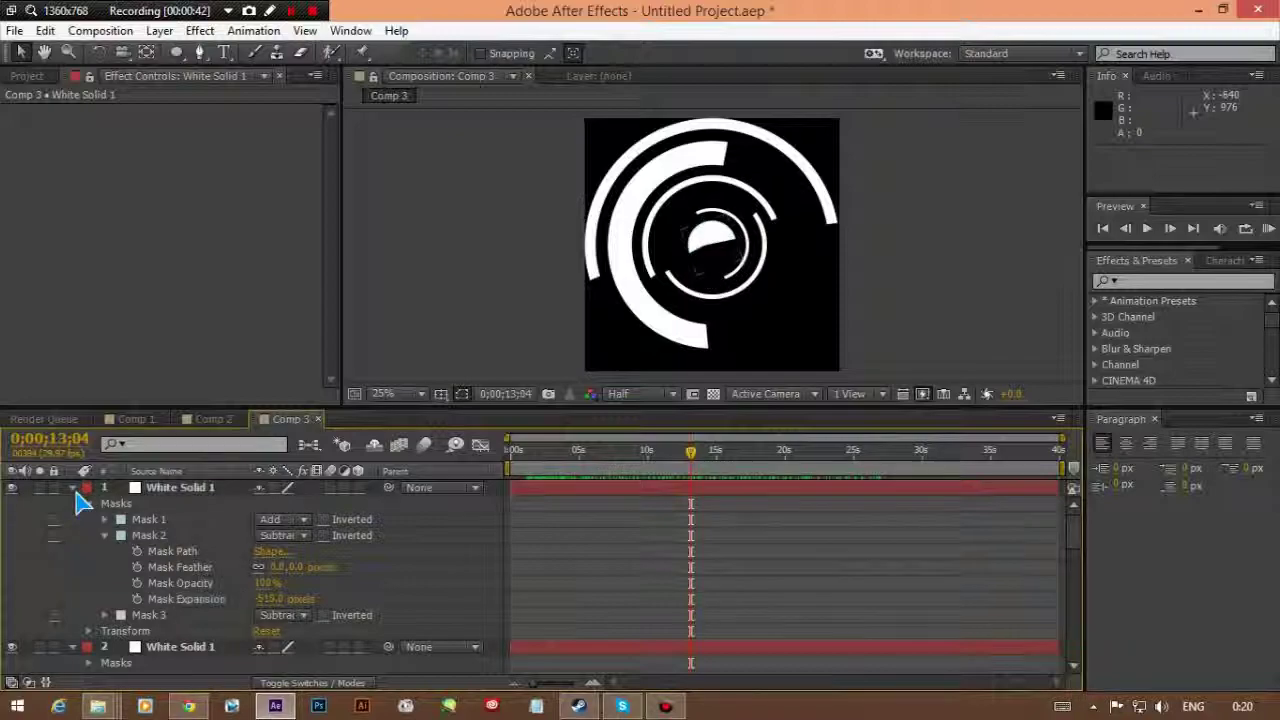
pyautogui.click(74, 504)
pyautogui.click(73, 520)
pyautogui.click(72, 536)
pyautogui.click(72, 552)
pyautogui.press('Home')
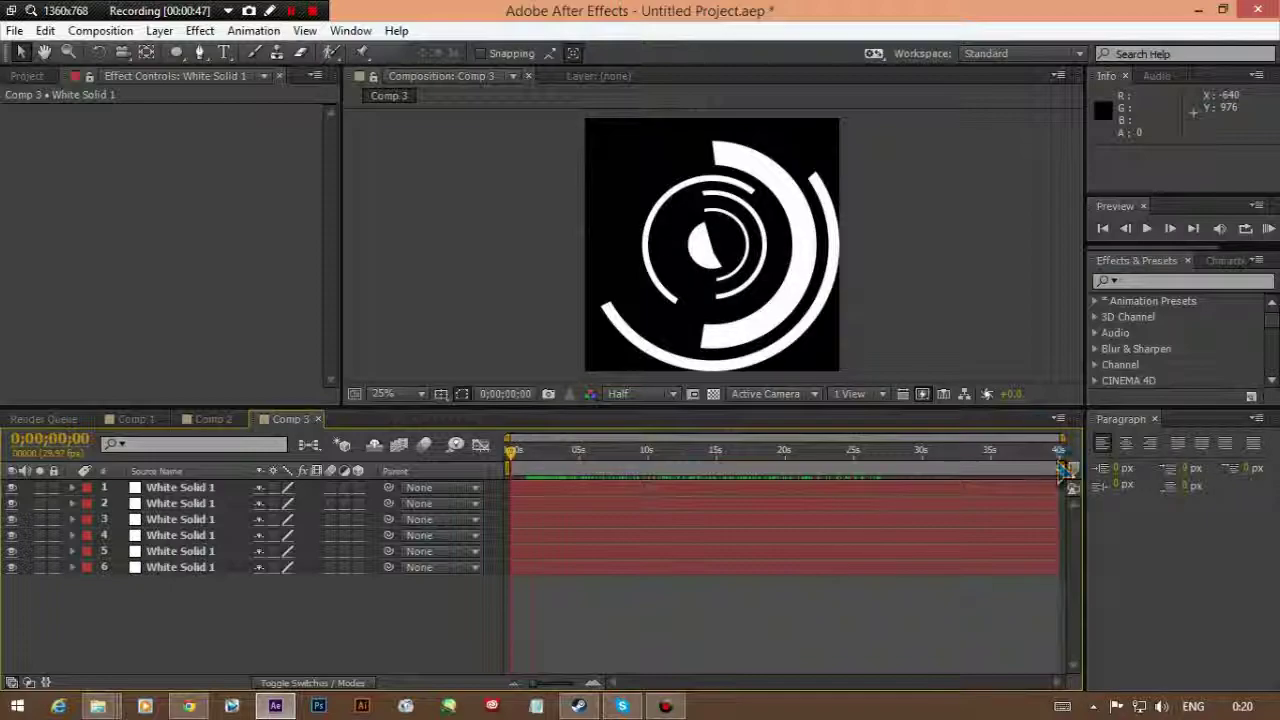
pyautogui.press('KP_0')
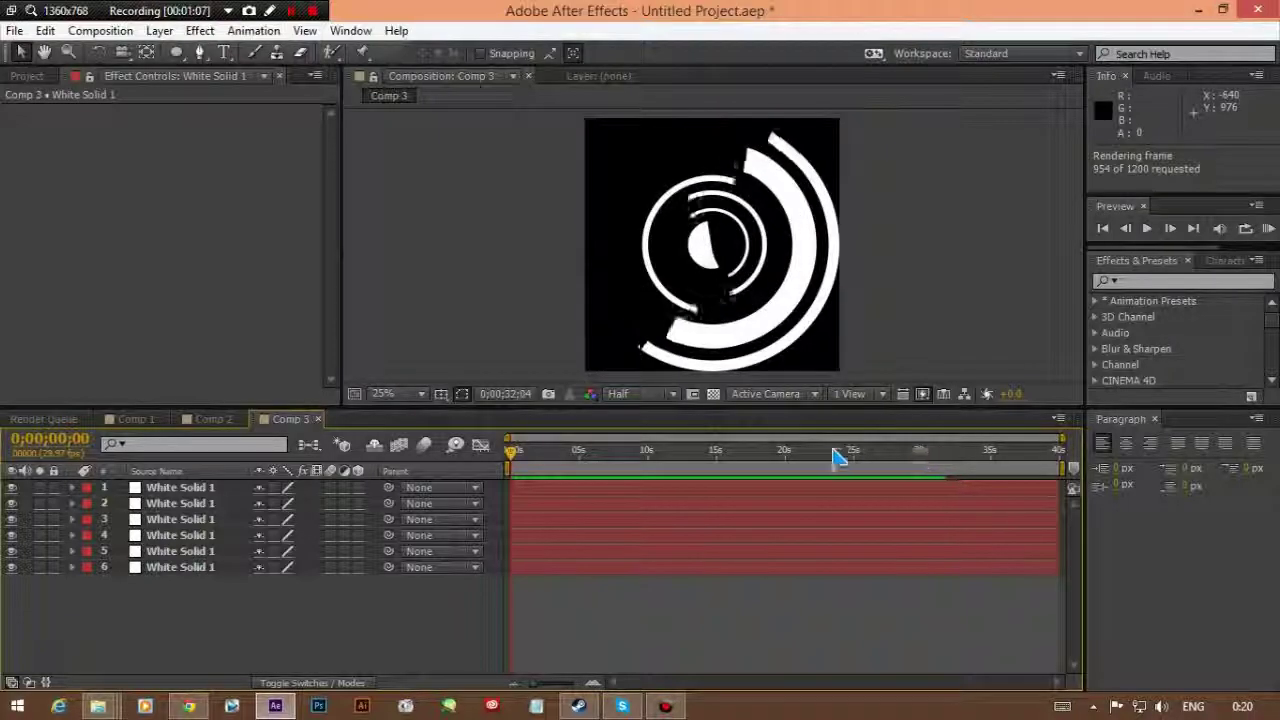
# Step: Switch to Comp 2, scrub through its opening animation, and extend the work area end to 0;00;05;00
pyautogui.click(212, 419)
pyautogui.moveTo(535, 453); pyautogui.dragTo(507, 501)
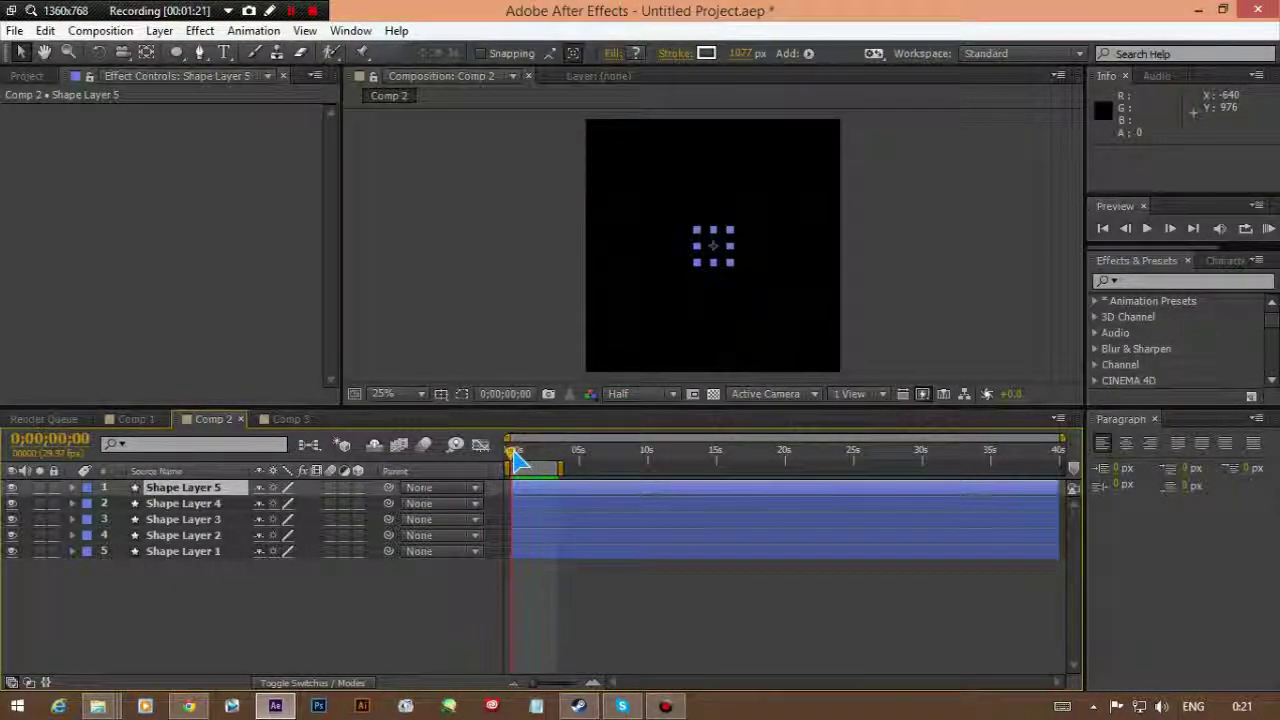
pyautogui.moveTo(513, 450); pyautogui.dragTo(515, 452)
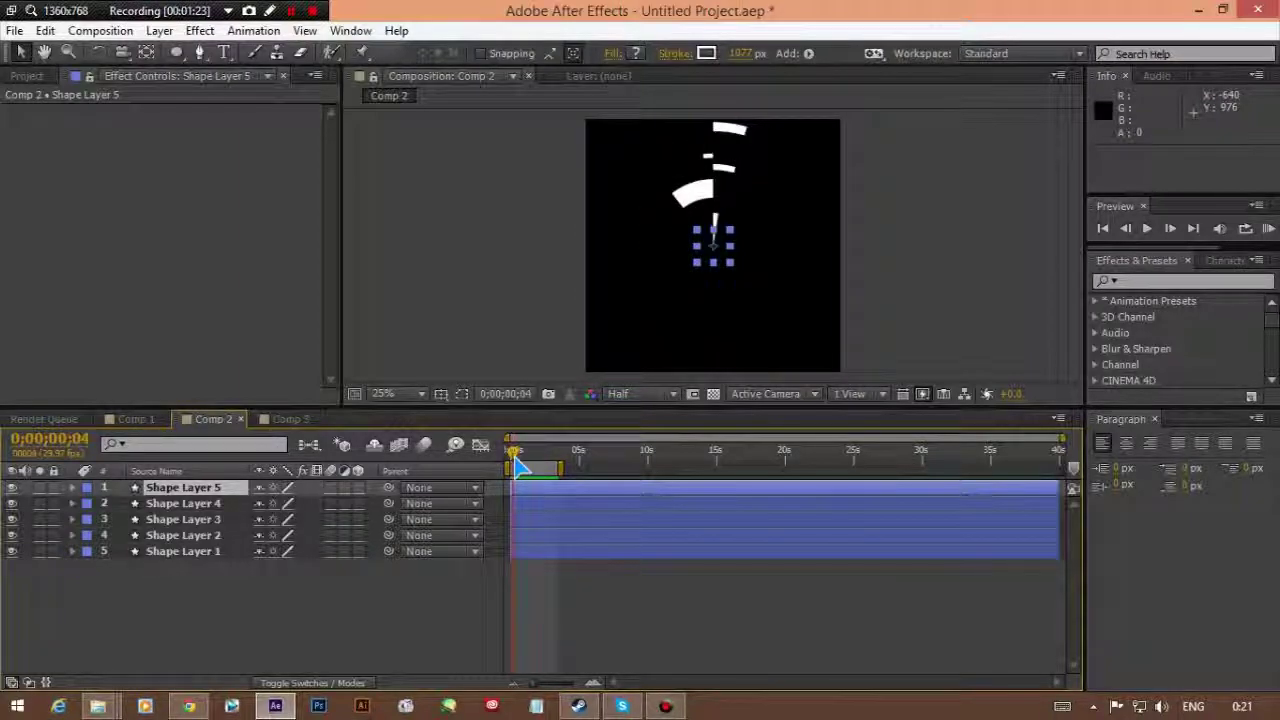
pyautogui.moveTo(530, 475); pyautogui.dragTo(563, 484)
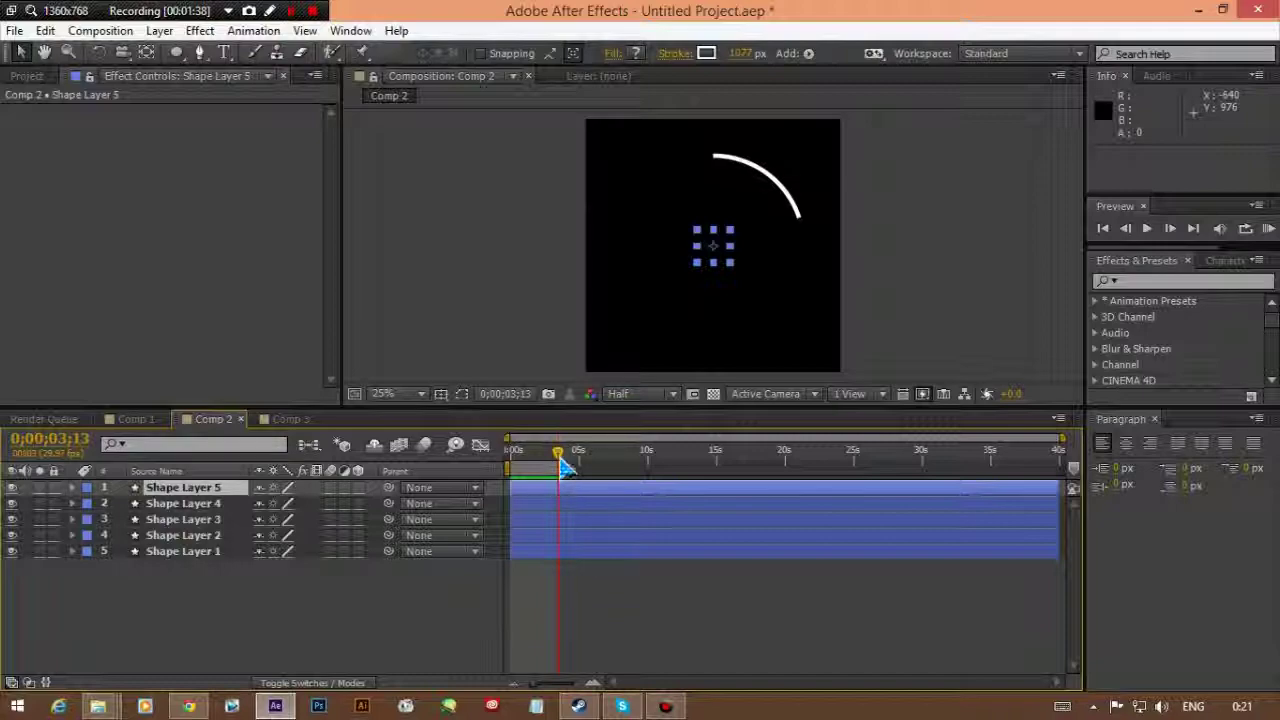
pyautogui.moveTo(561, 461); pyautogui.dragTo(508, 462)
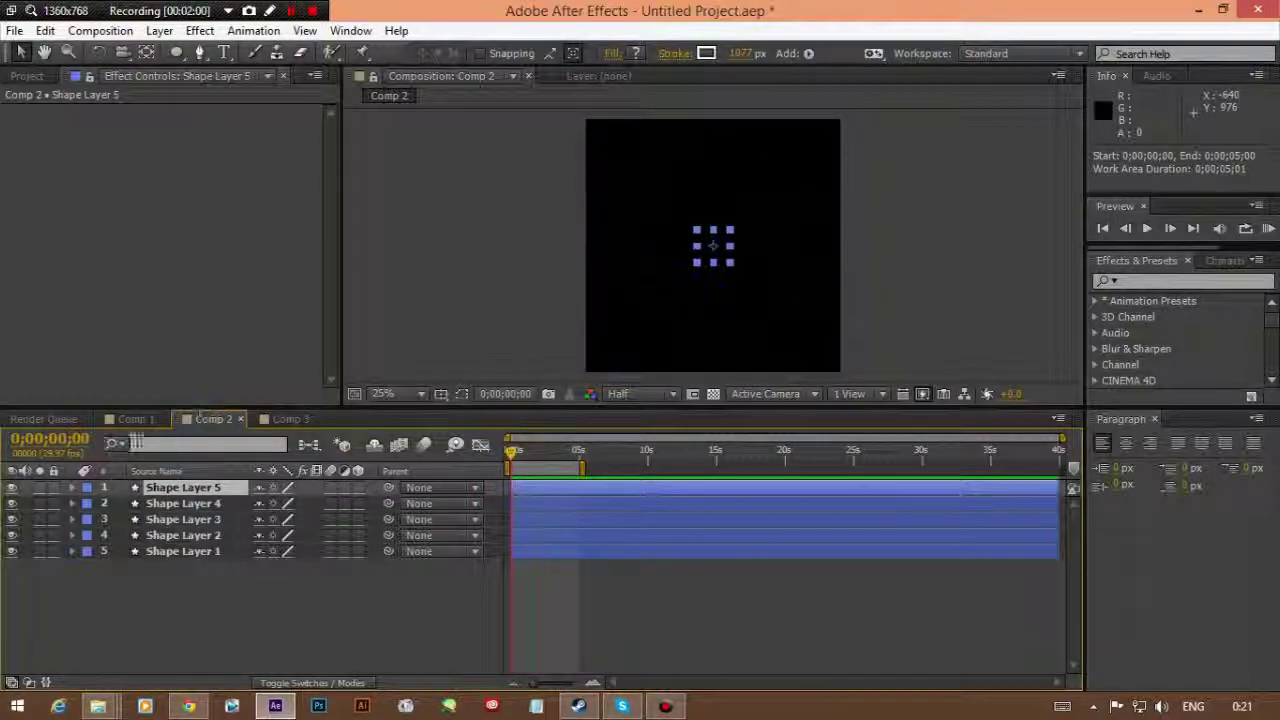
pyautogui.click(150, 419)
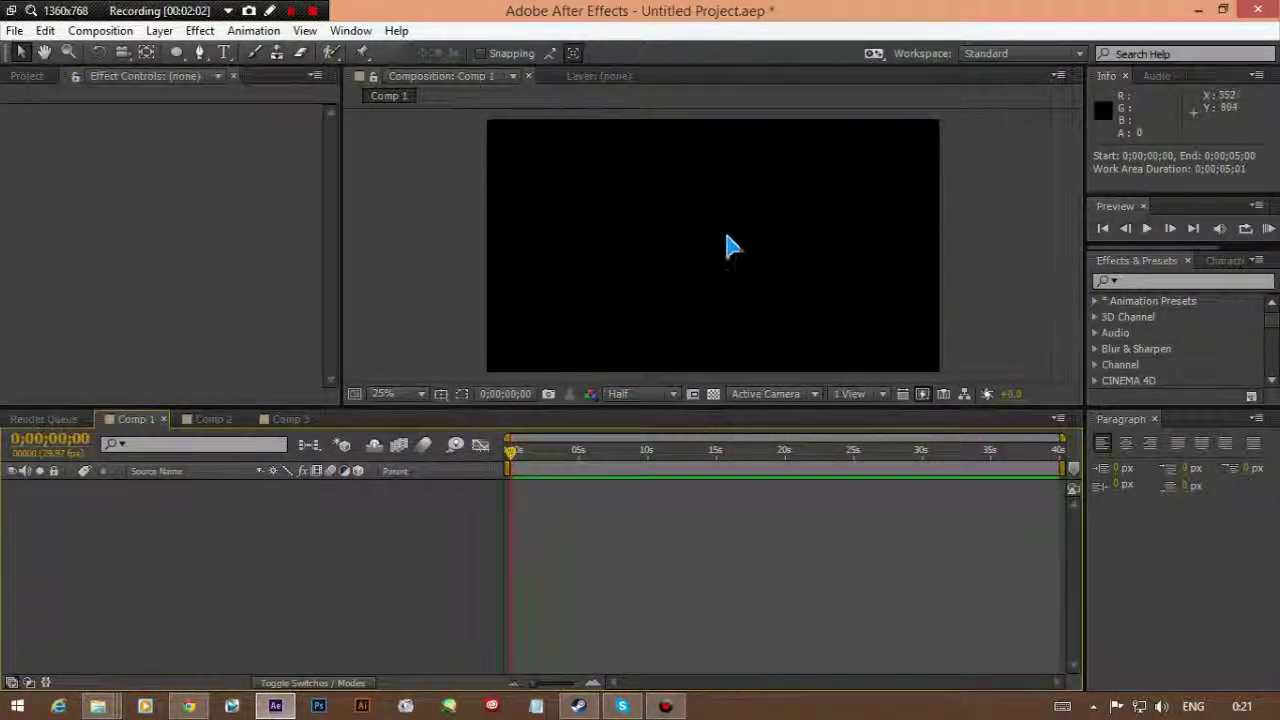
pyautogui.click(100, 30)
pyautogui.click(118, 54)
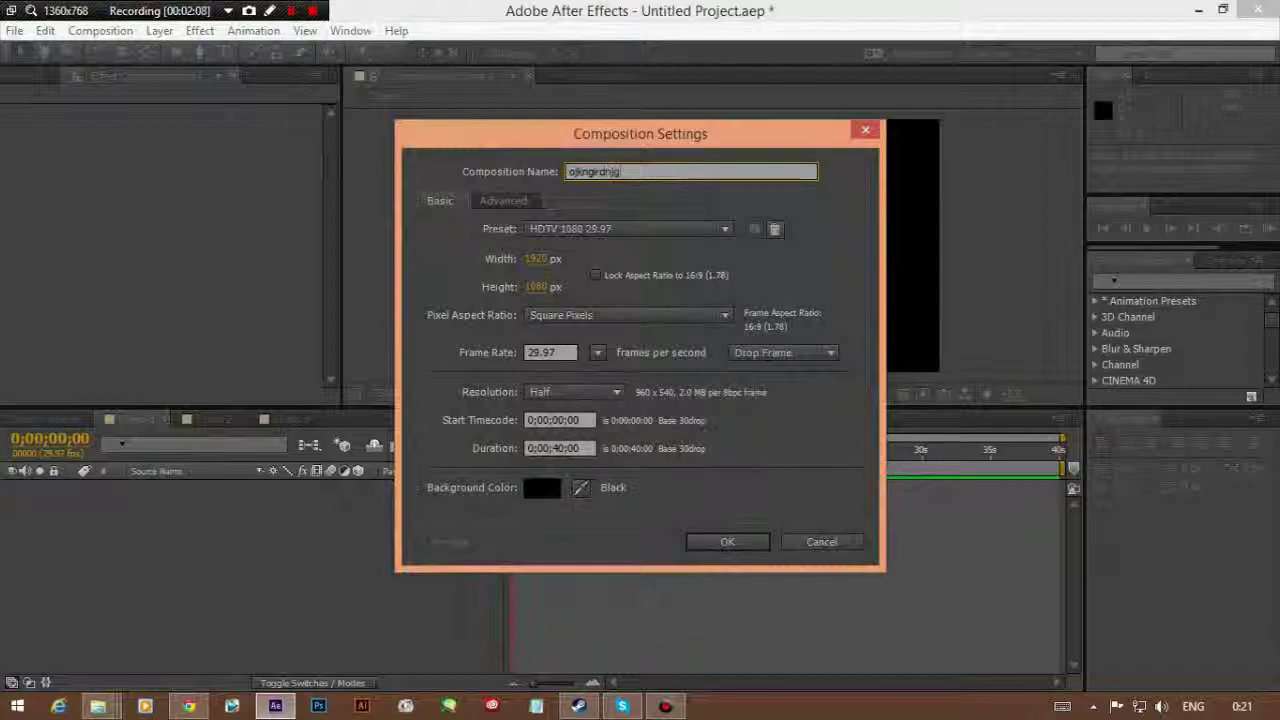
pyautogui.press('BackSpace')
pyautogui.press('BackSpace')
pyautogui.press('BackSpace')
pyautogui.press('BackSpace')
pyautogui.press('BackSpace')
pyautogui.press('BackSpace')
pyautogui.press('BackSpace')
pyautogui.press('BackSpace')
pyautogui.press('BackSpace')
pyautogui.press('BackSpace')
pyautogui.press('BackSpace')
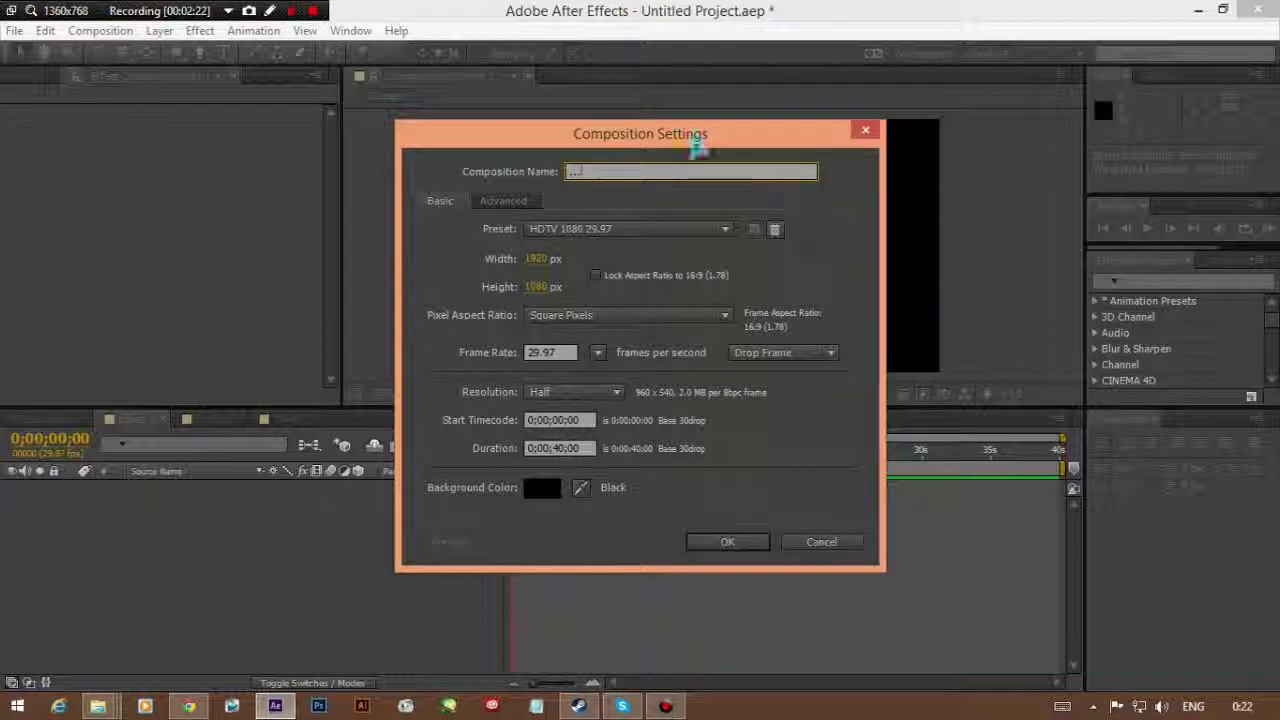
pyautogui.click(733, 545)
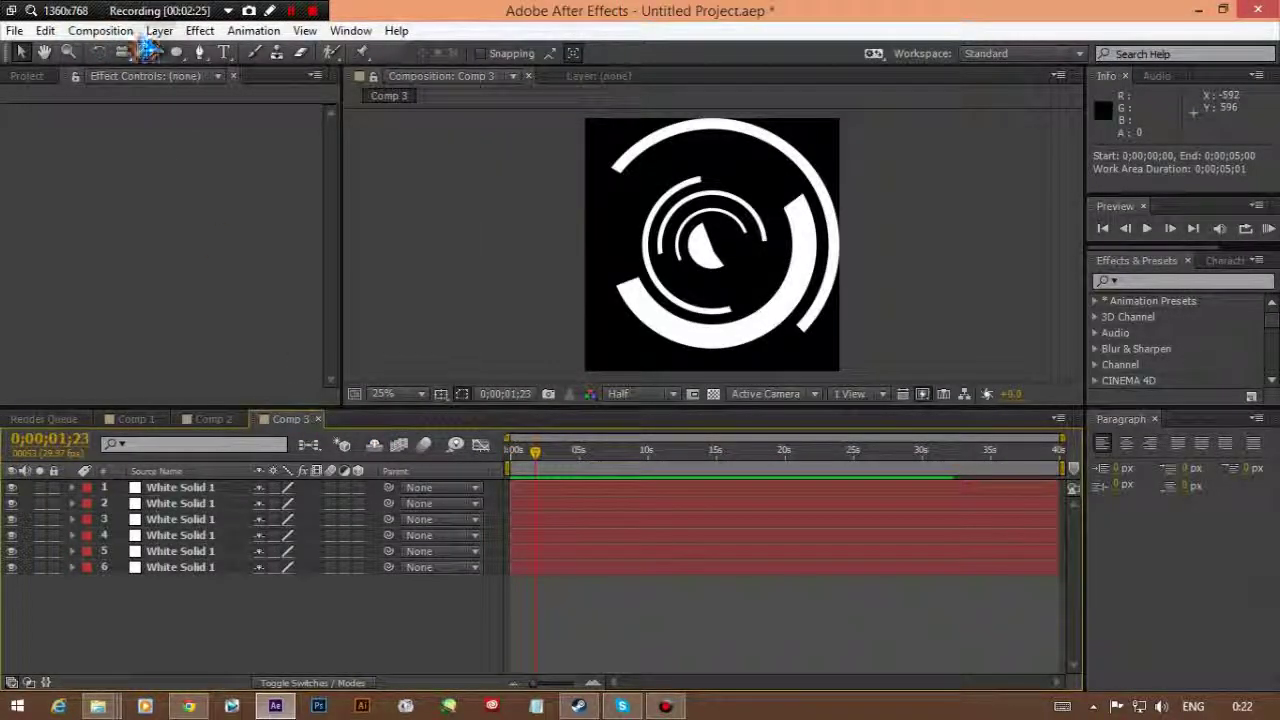
# Step: Create a new composition with a width of 1080 px and a height of 1080 px
pyautogui.click(100, 30)
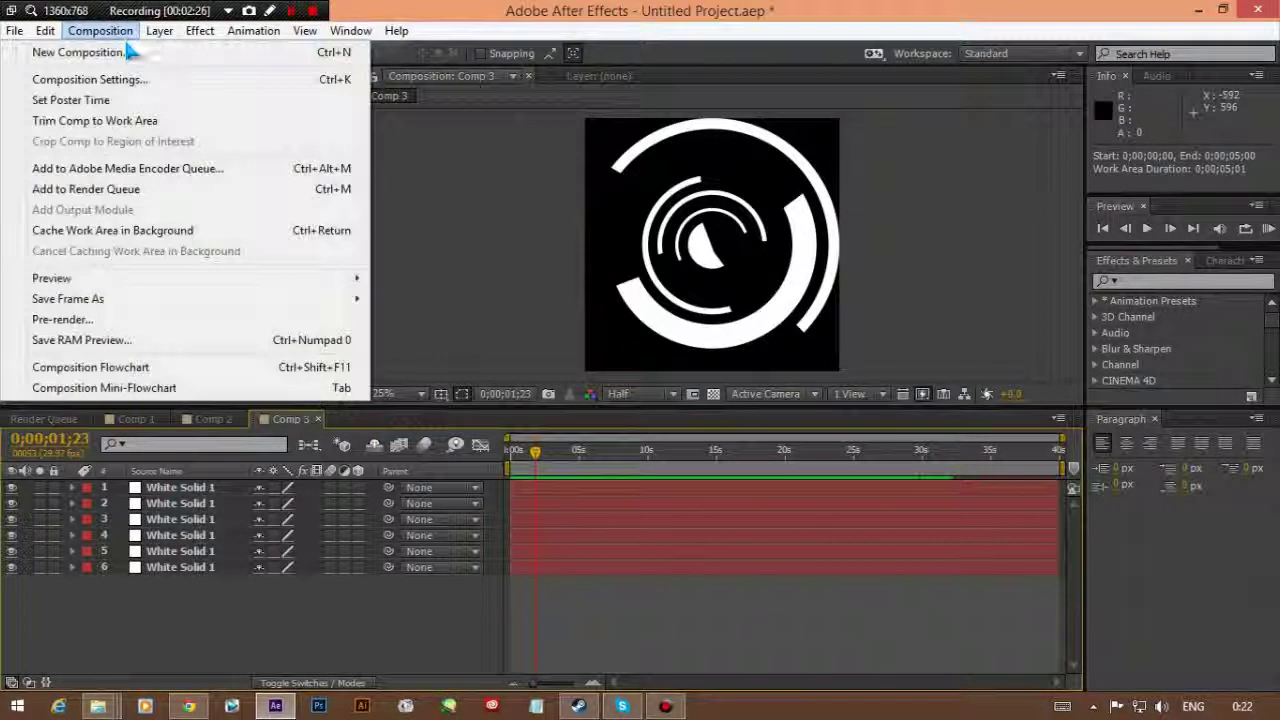
pyautogui.click(80, 51)
pyautogui.click(543, 258)
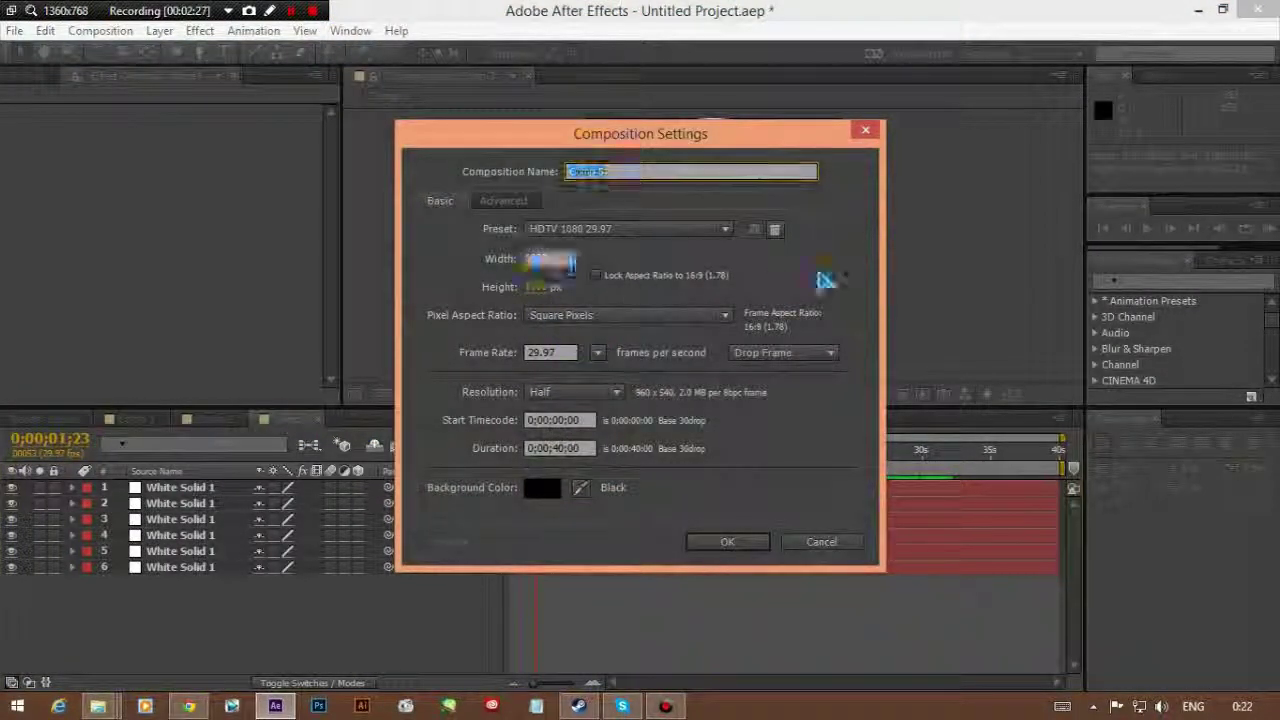
pyautogui.write('1080')
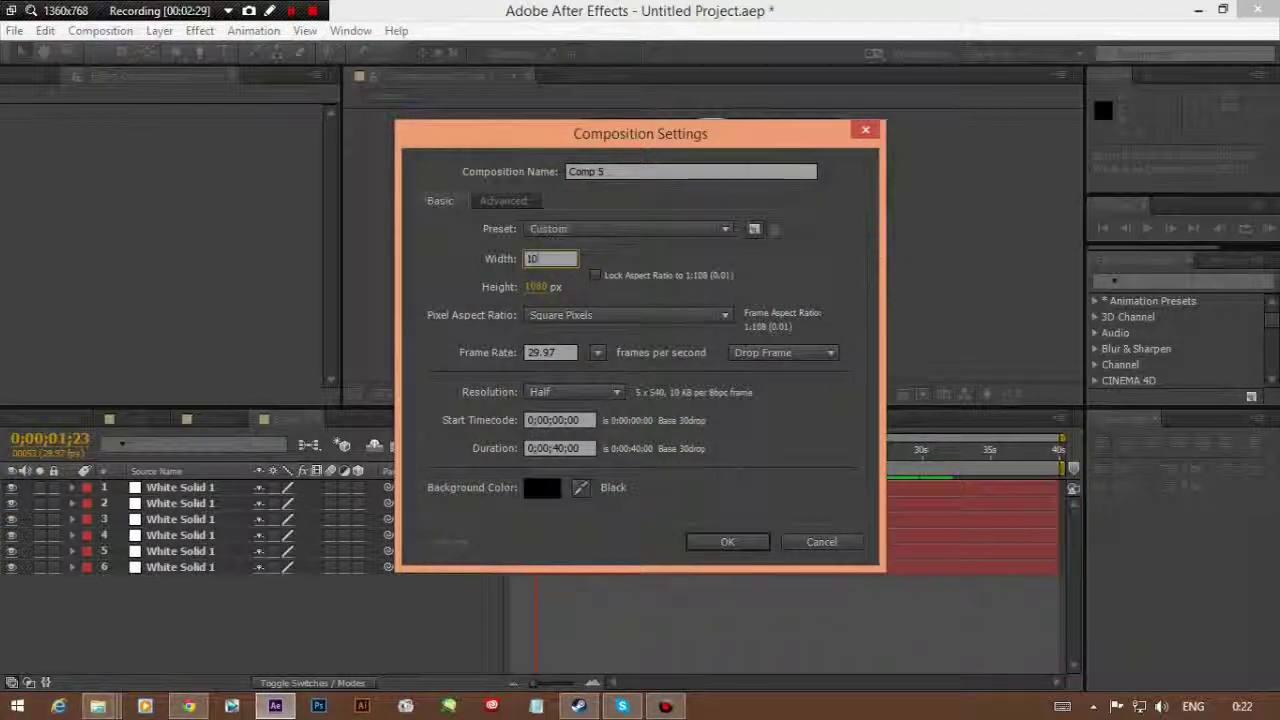
pyautogui.click(725, 545)
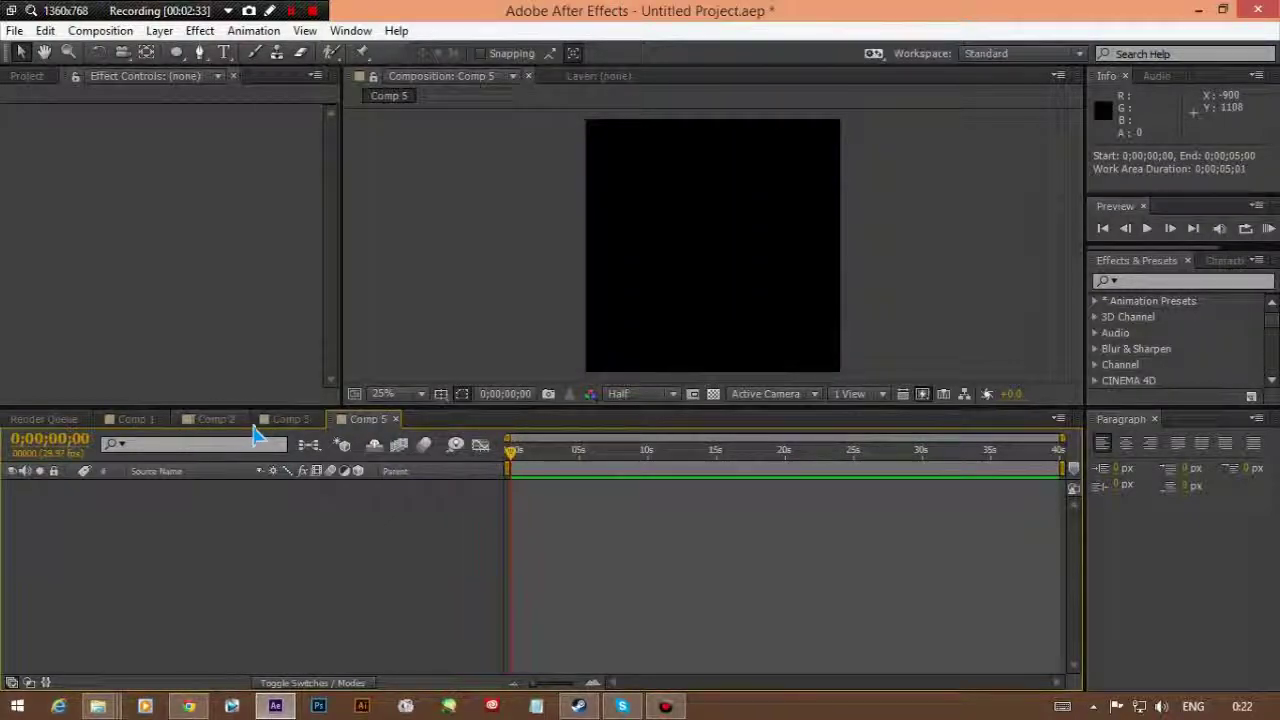
pyautogui.rightClick(277, 515)
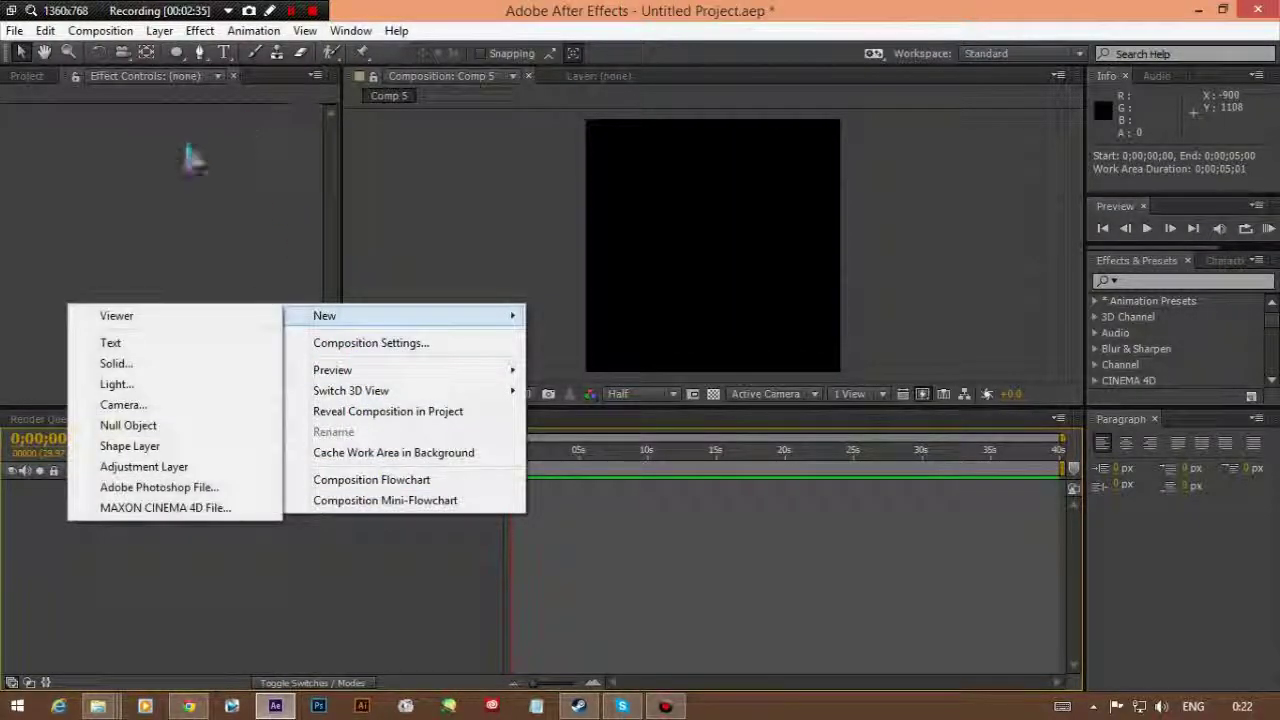
pyautogui.click(190, 250)
pyautogui.click(260, 495)
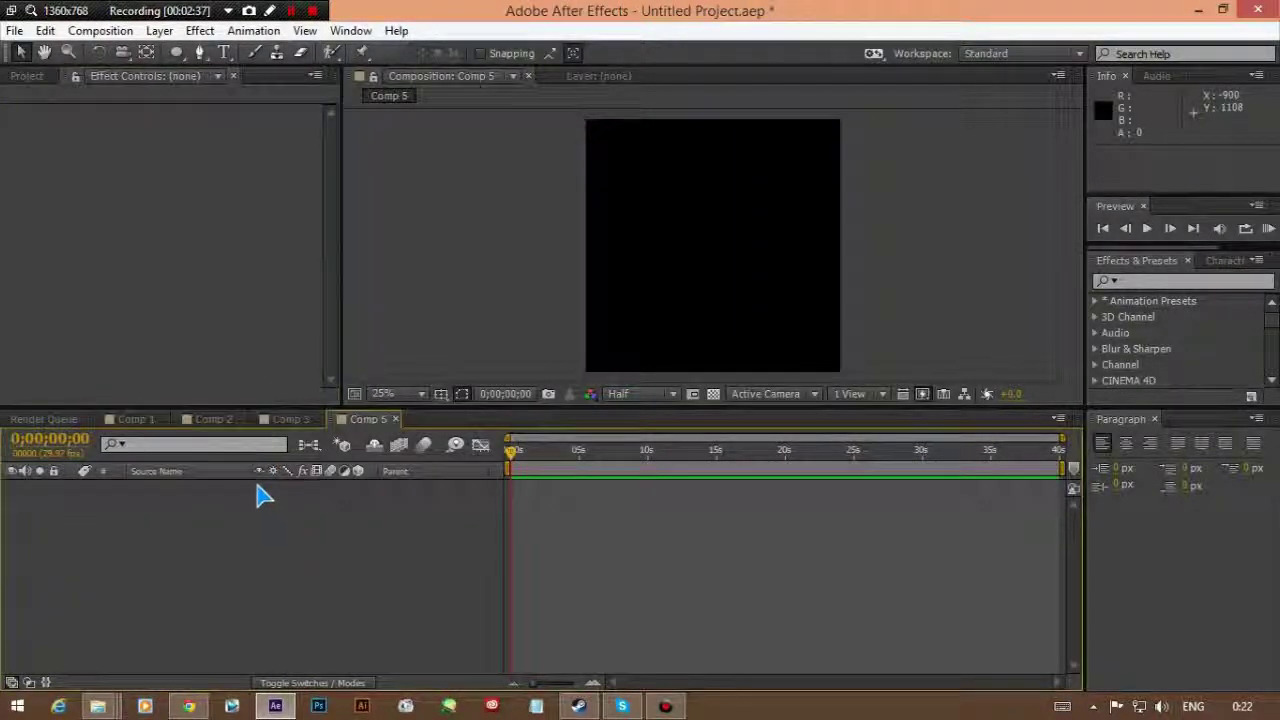
# Step: Create a shape layer with an ellipse that fills the whole composition using the Ellipse tool
pyautogui.click(176, 55)
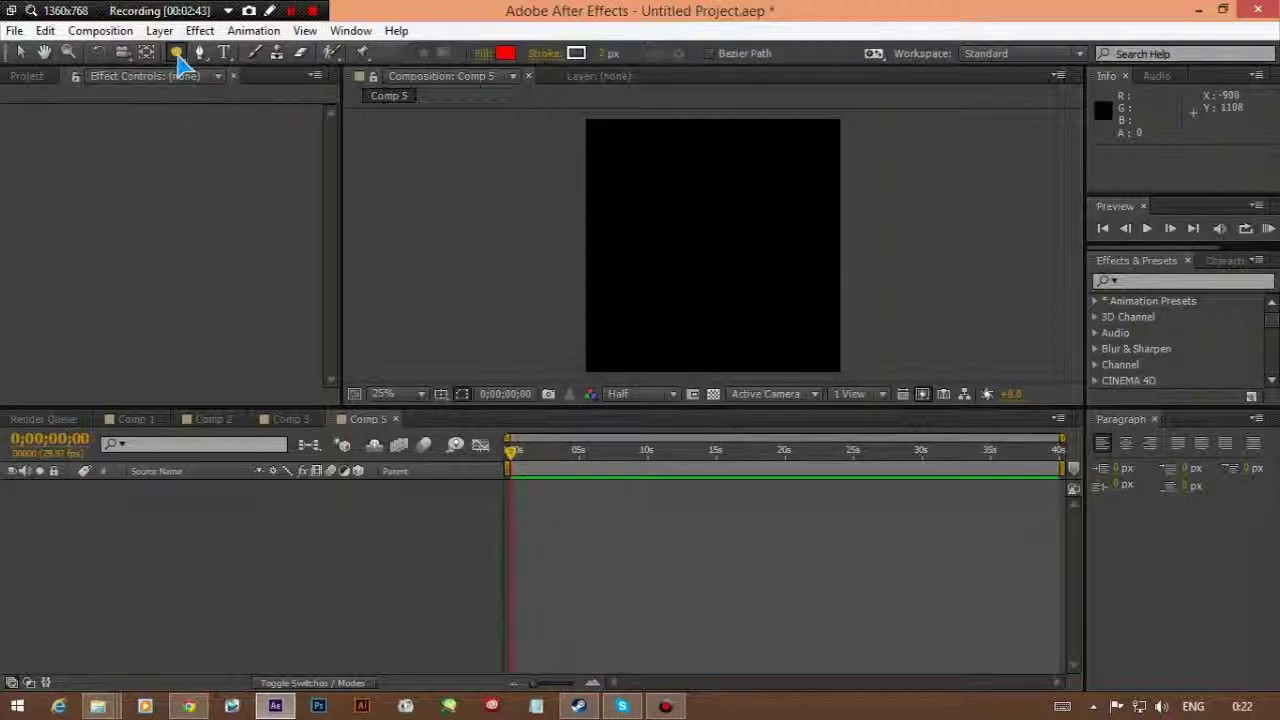
pyautogui.click(176, 55)
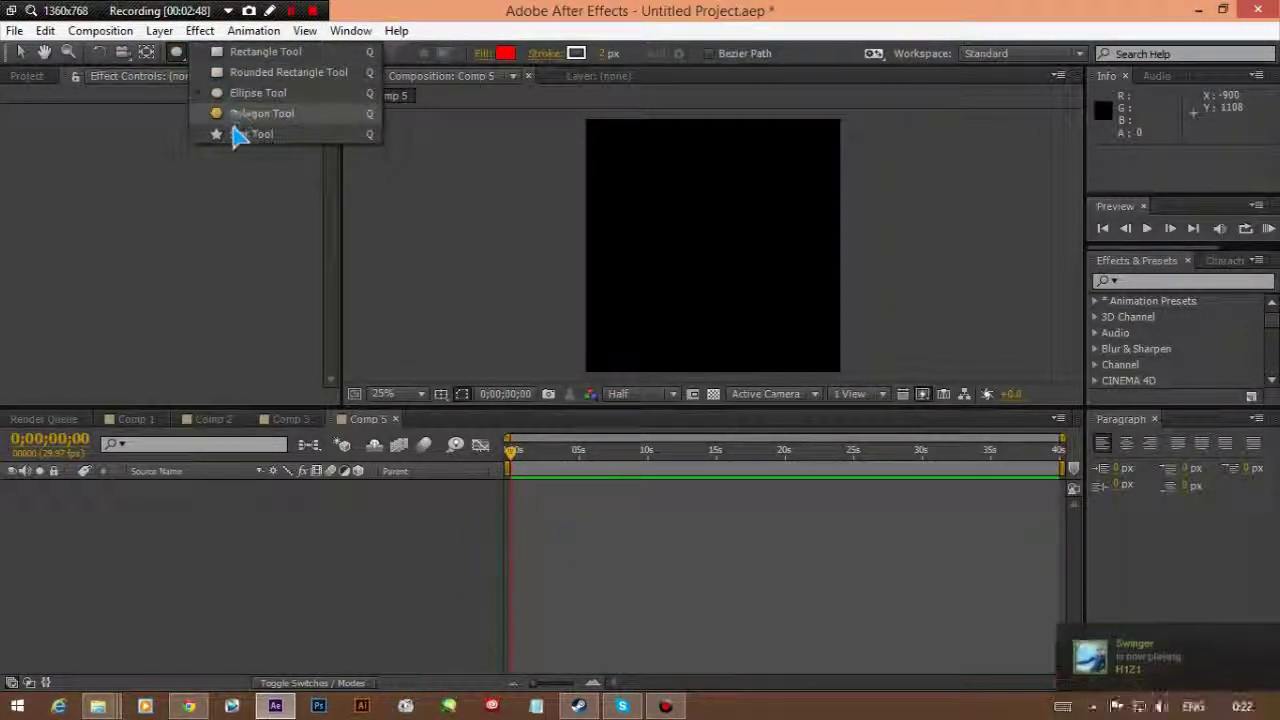
pyautogui.click(183, 56)
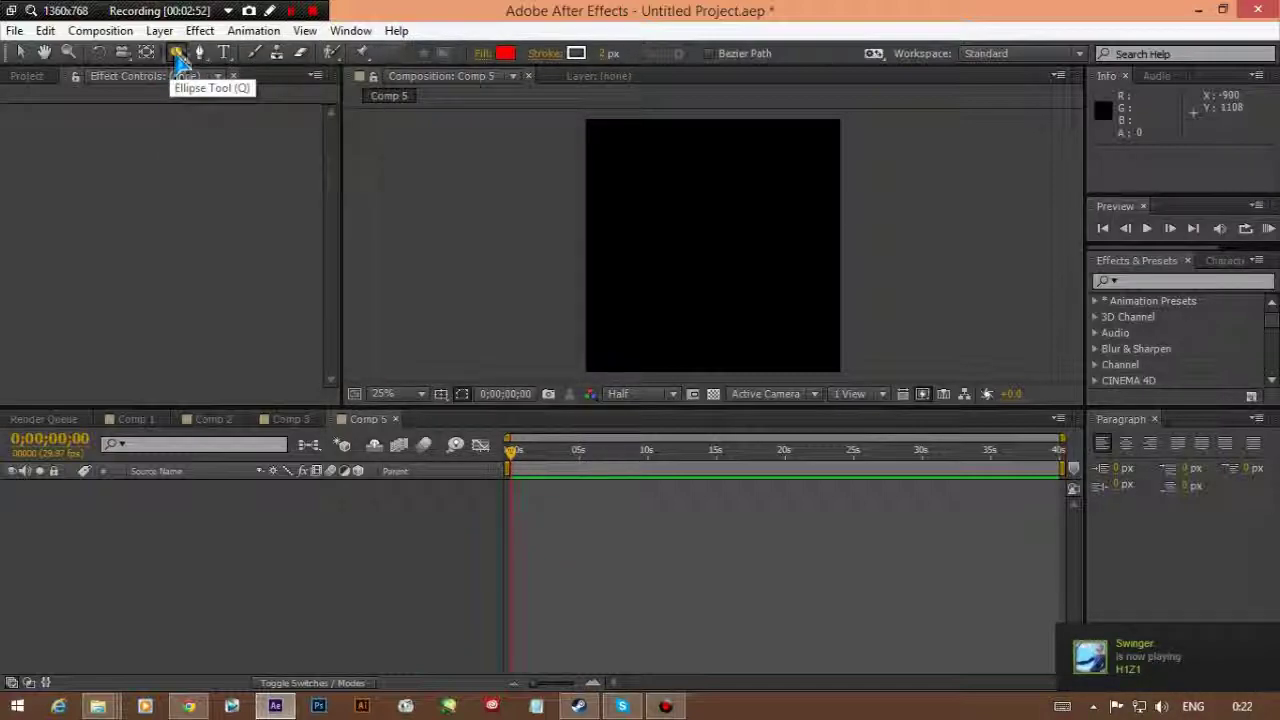
pyautogui.click(177, 53)
pyautogui.click(175, 53)
pyautogui.click(178, 60)
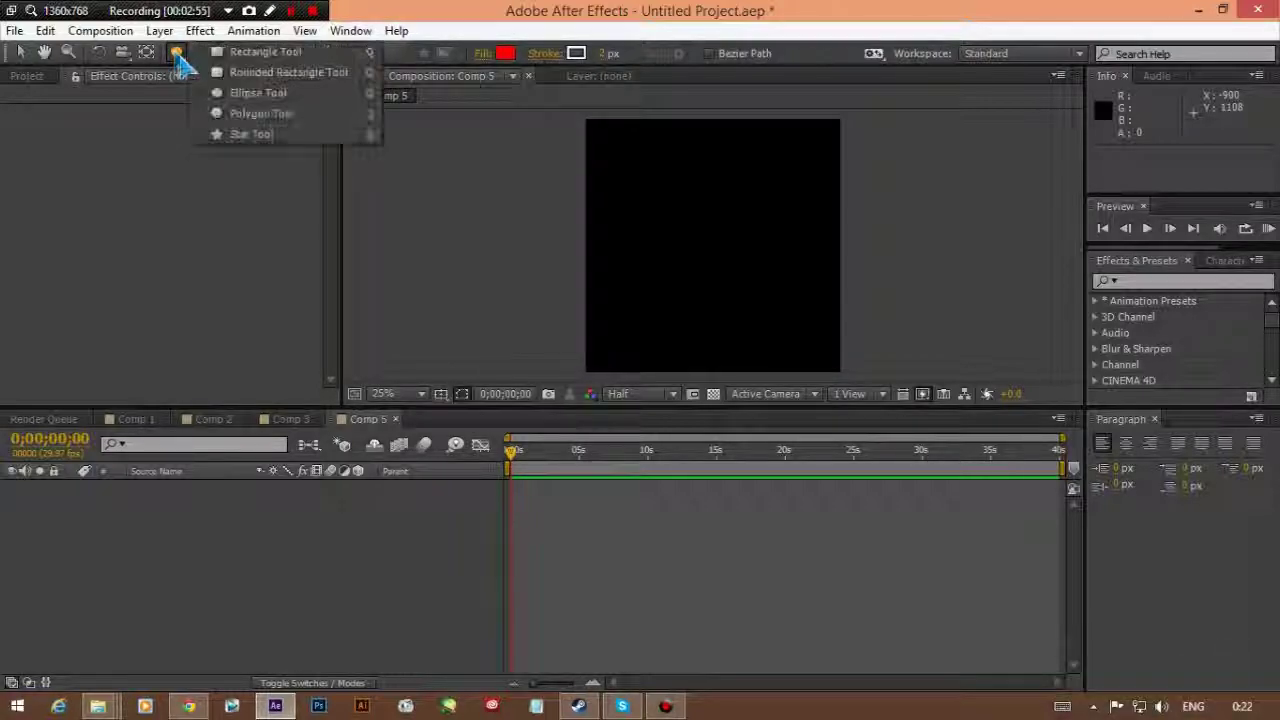
pyautogui.click(238, 92)
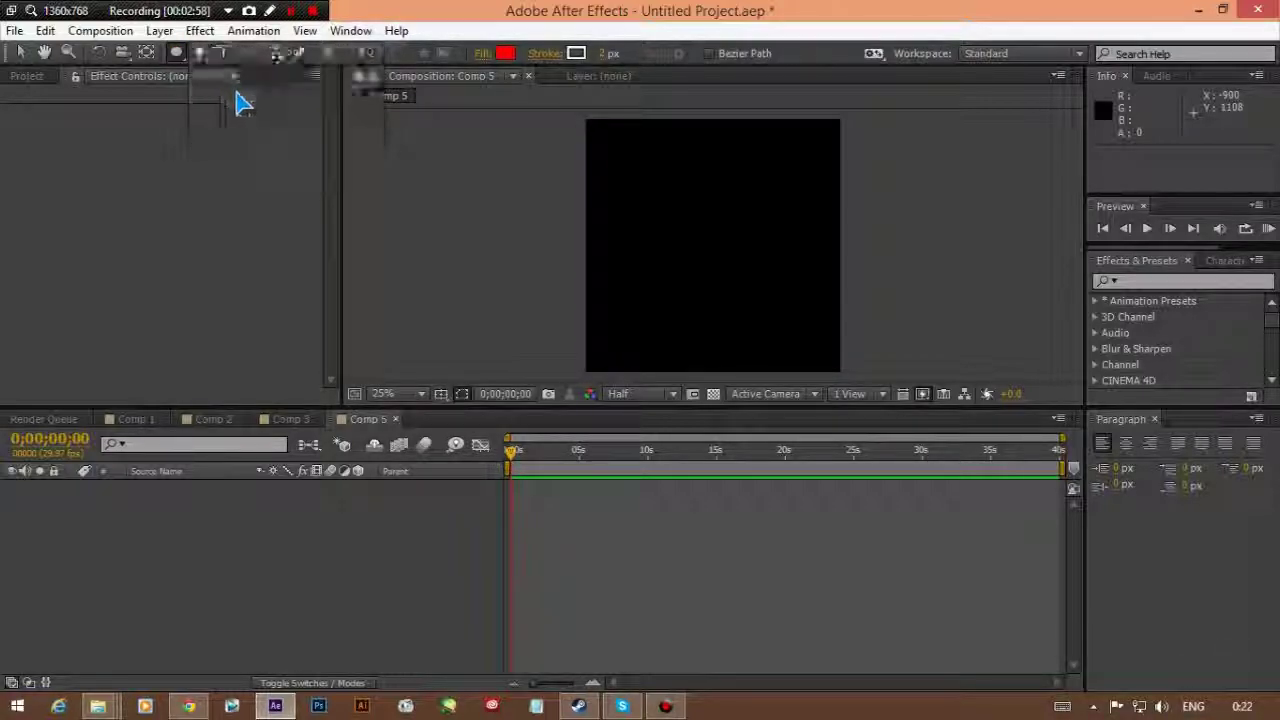
pyautogui.click(180, 55)
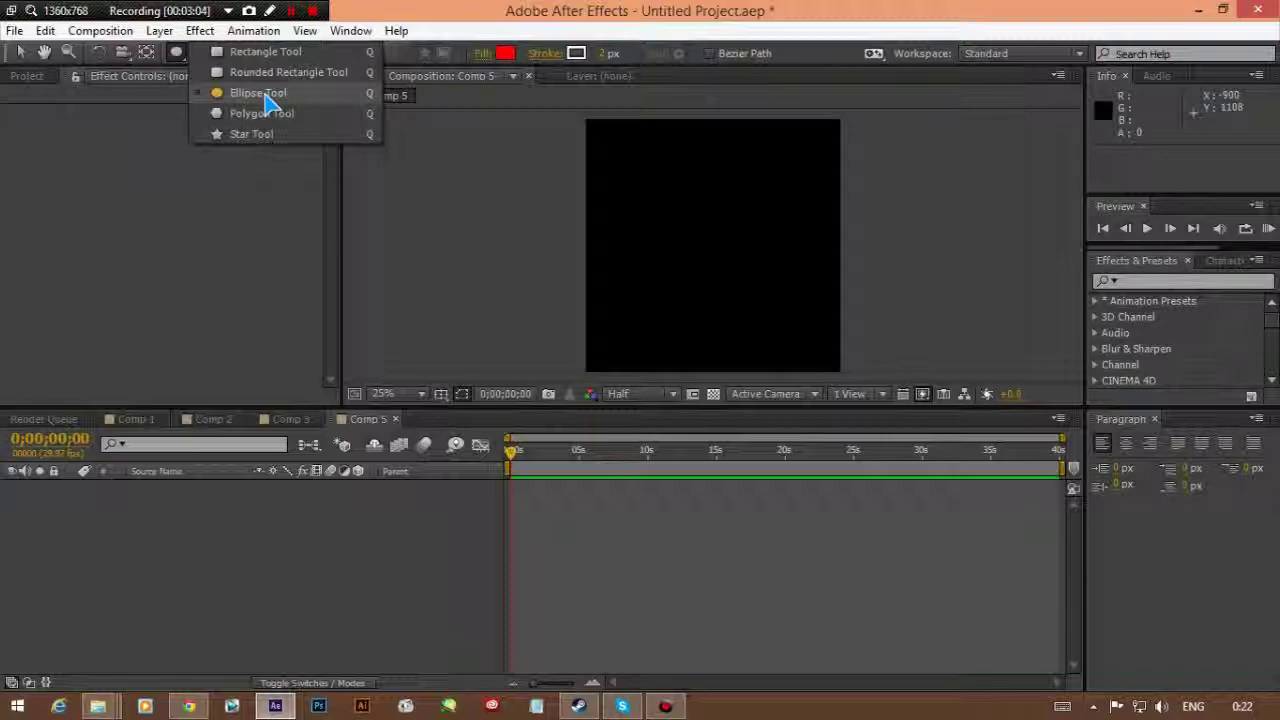
pyautogui.click(268, 100)
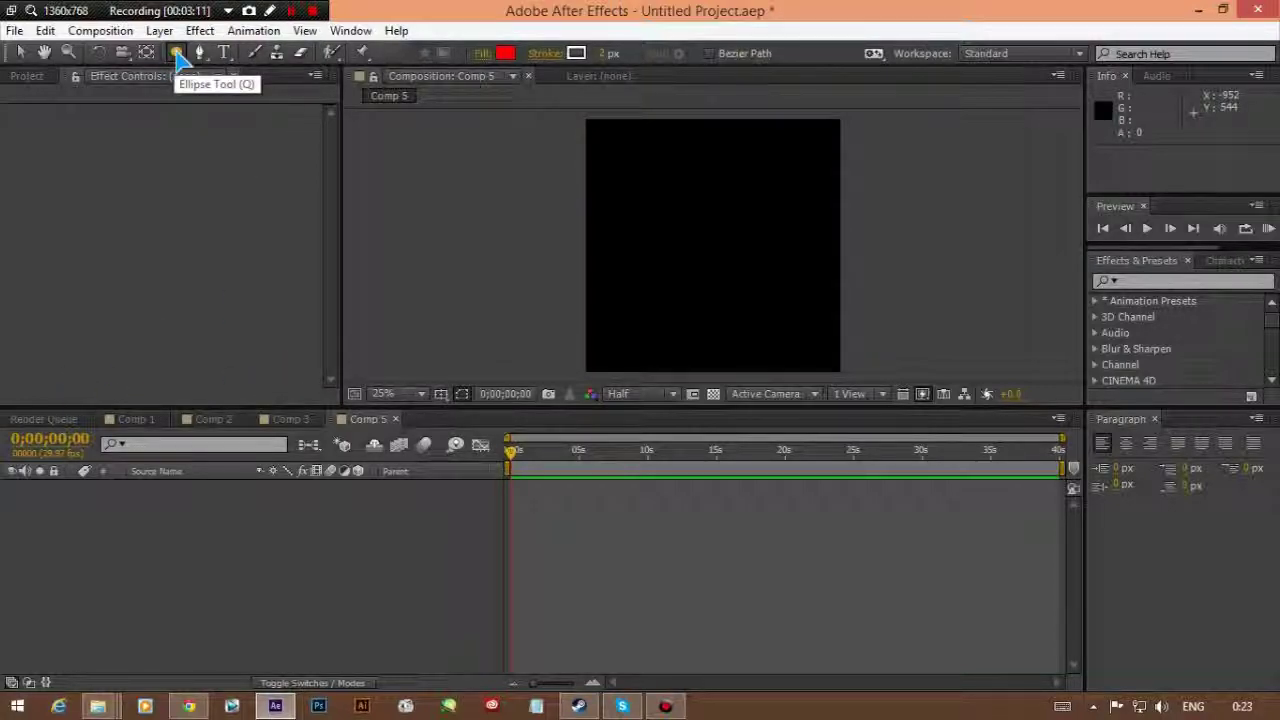
pyautogui.doubleClick(178, 55)
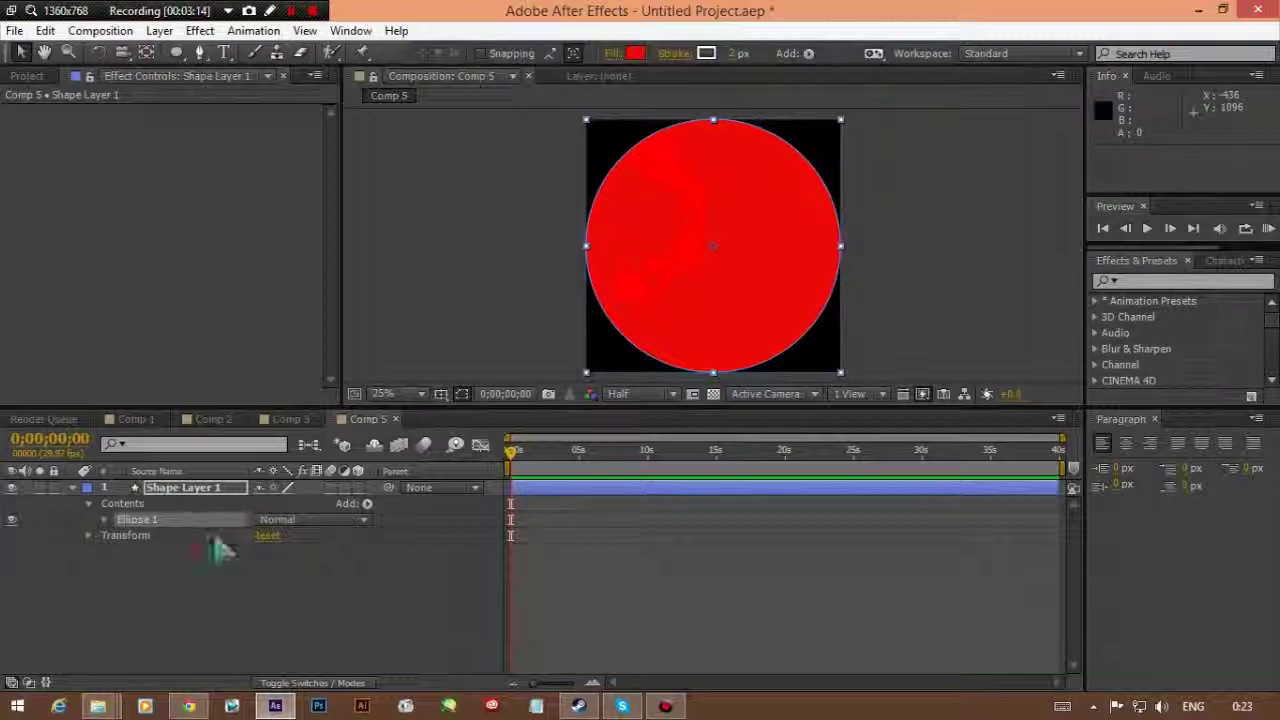
# Step: Delete the fill from the ellipse, keeping its path and stroke
pyautogui.click(105, 519)
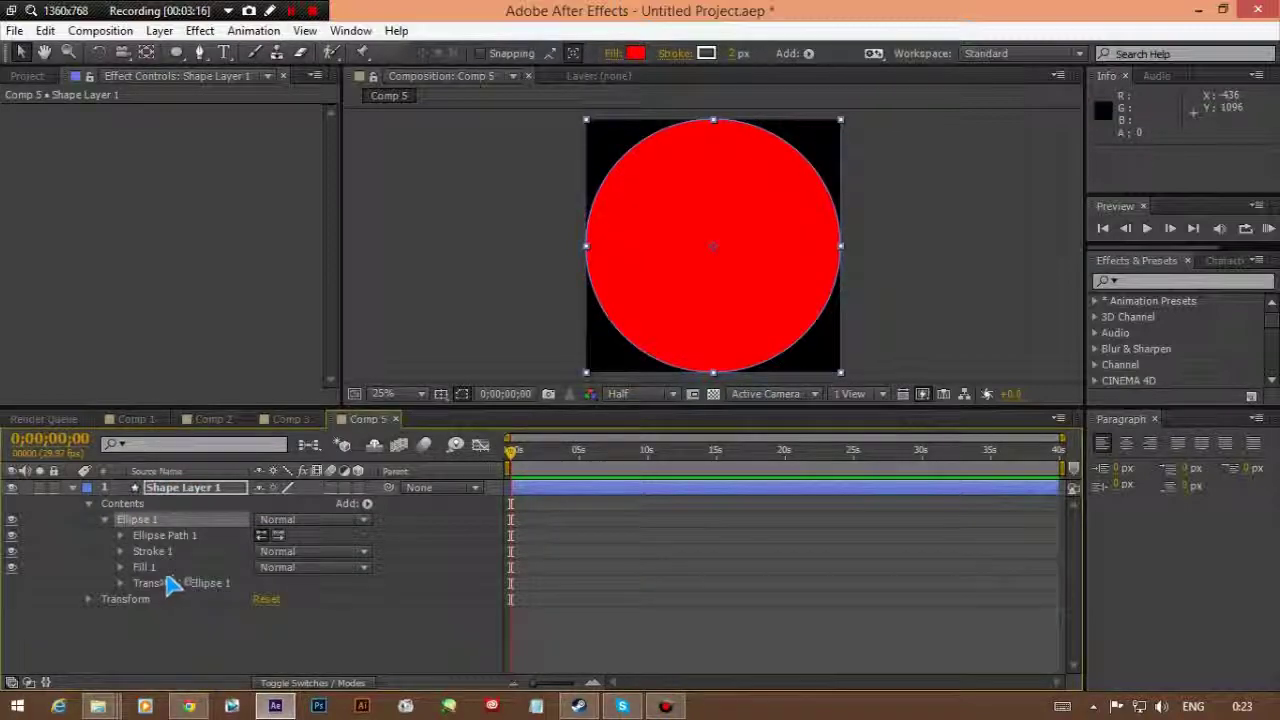
pyautogui.click(150, 567)
pyautogui.press('Delete')
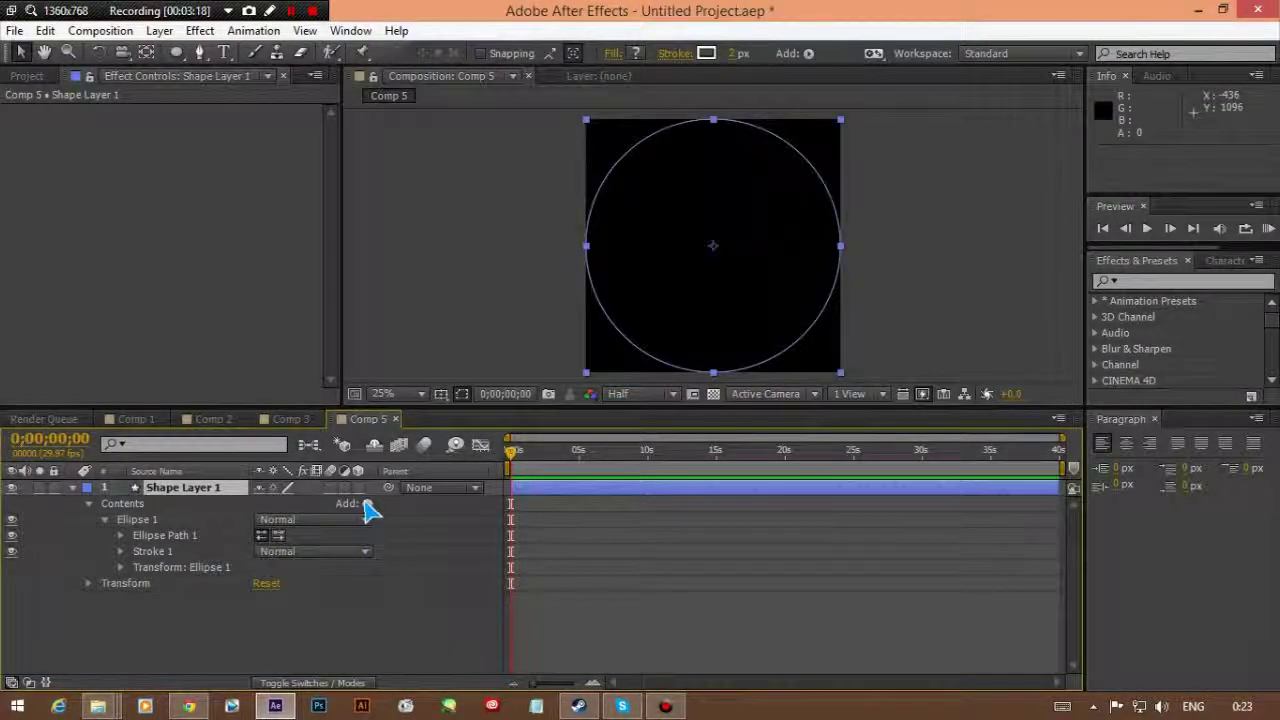
# Step: Add Trim Paths to the contents of the shape layer
pyautogui.click(367, 504)
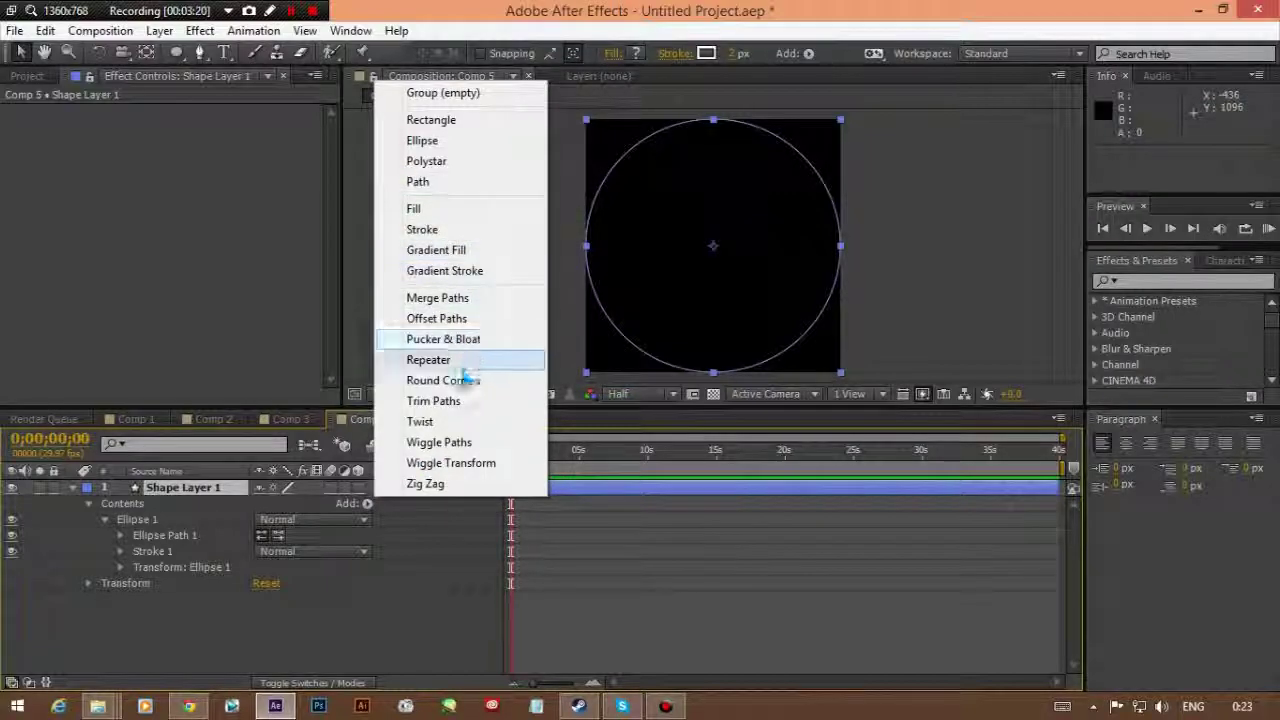
pyautogui.click(436, 401)
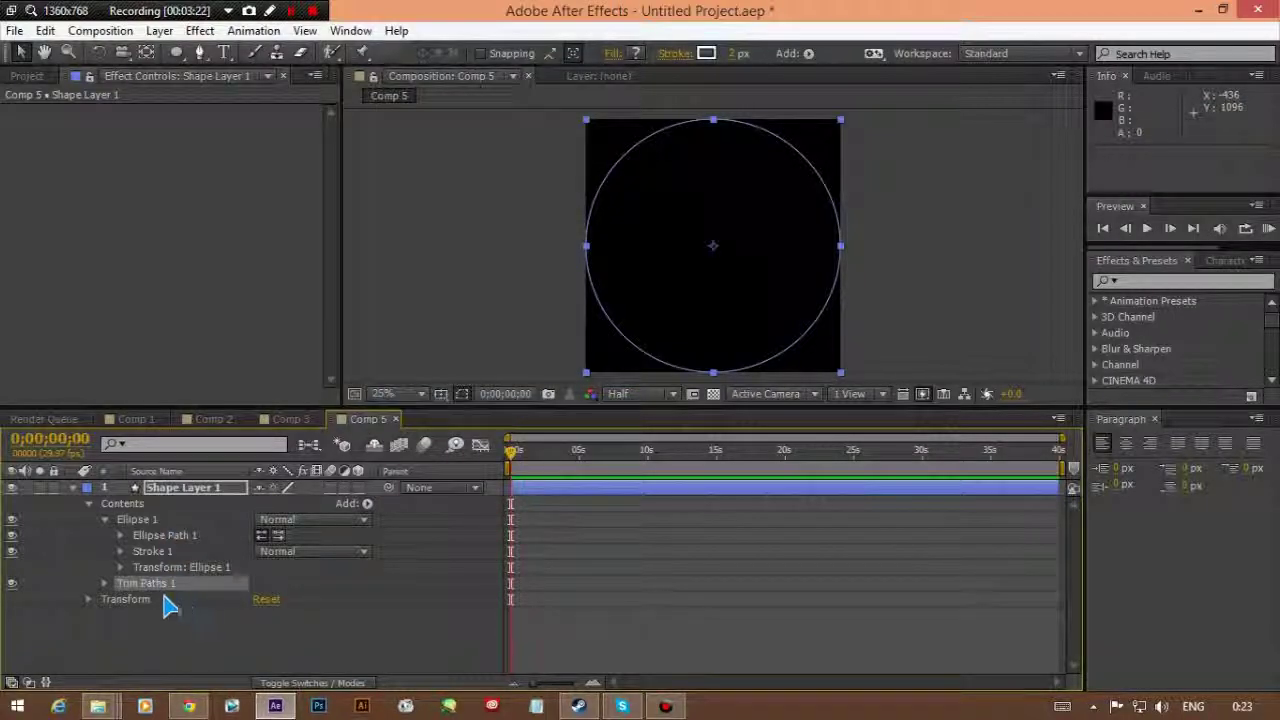
pyautogui.click(121, 568)
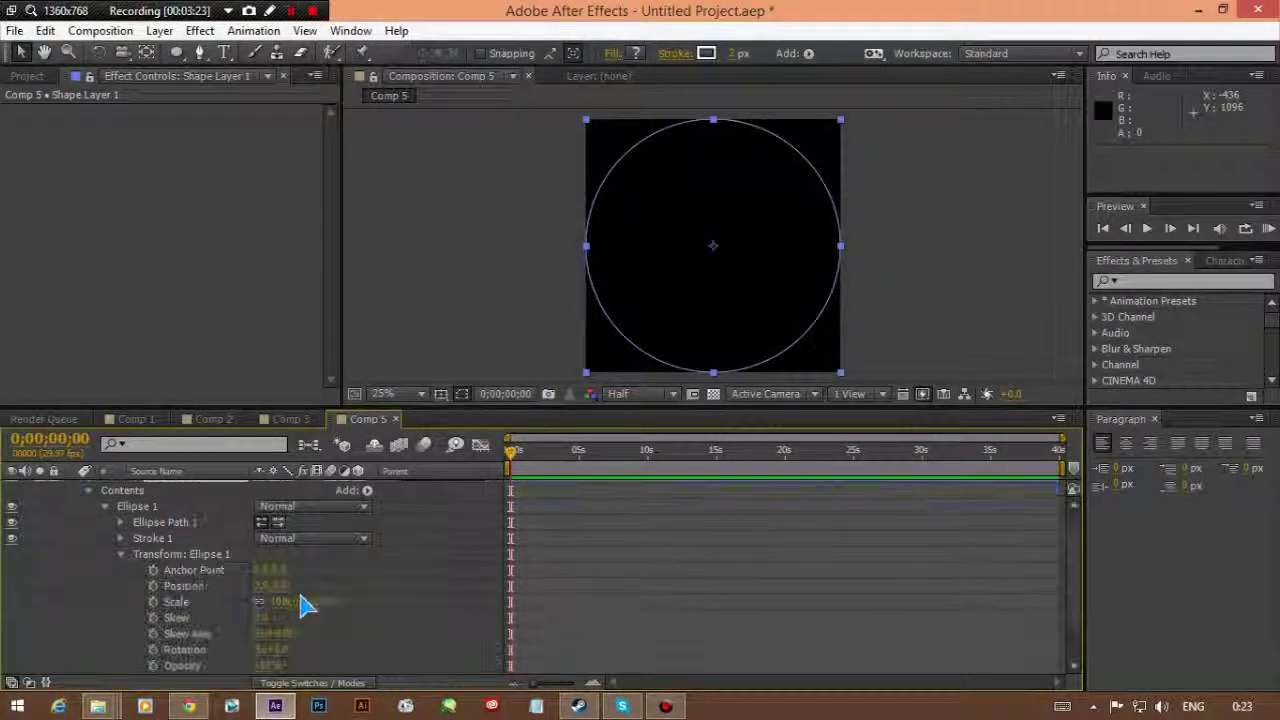
pyautogui.click(121, 565)
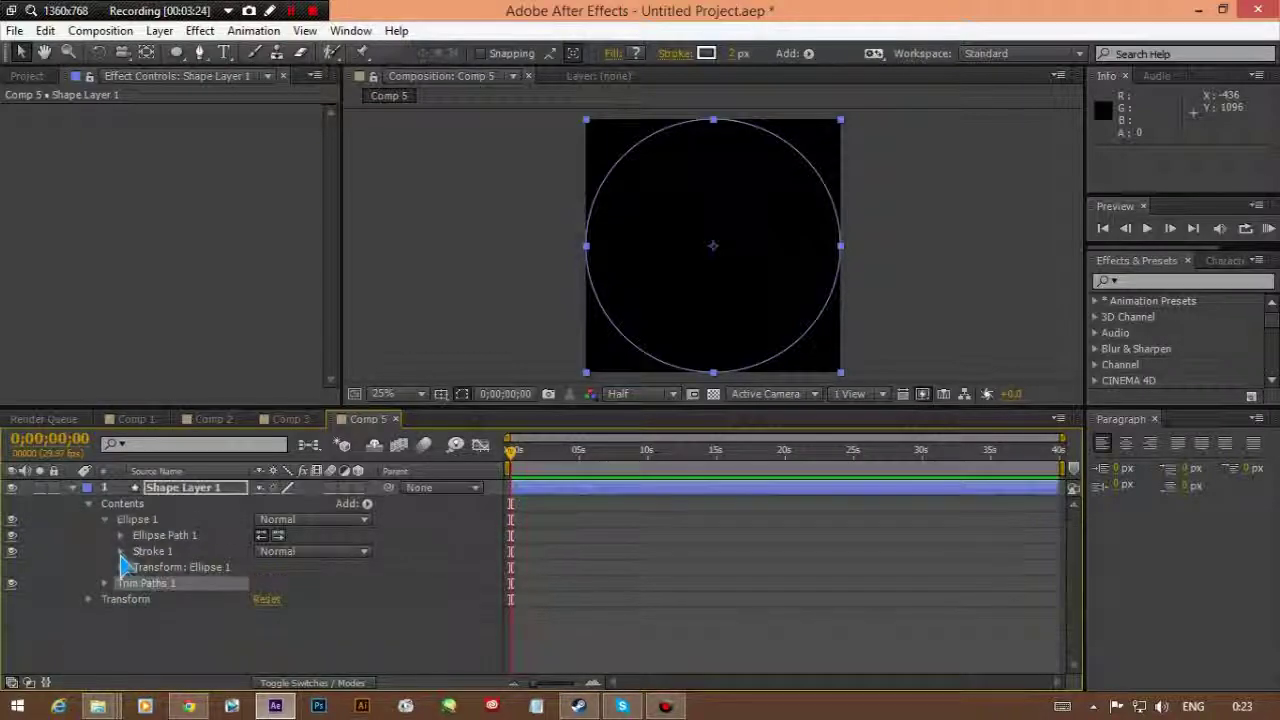
pyautogui.click(368, 504)
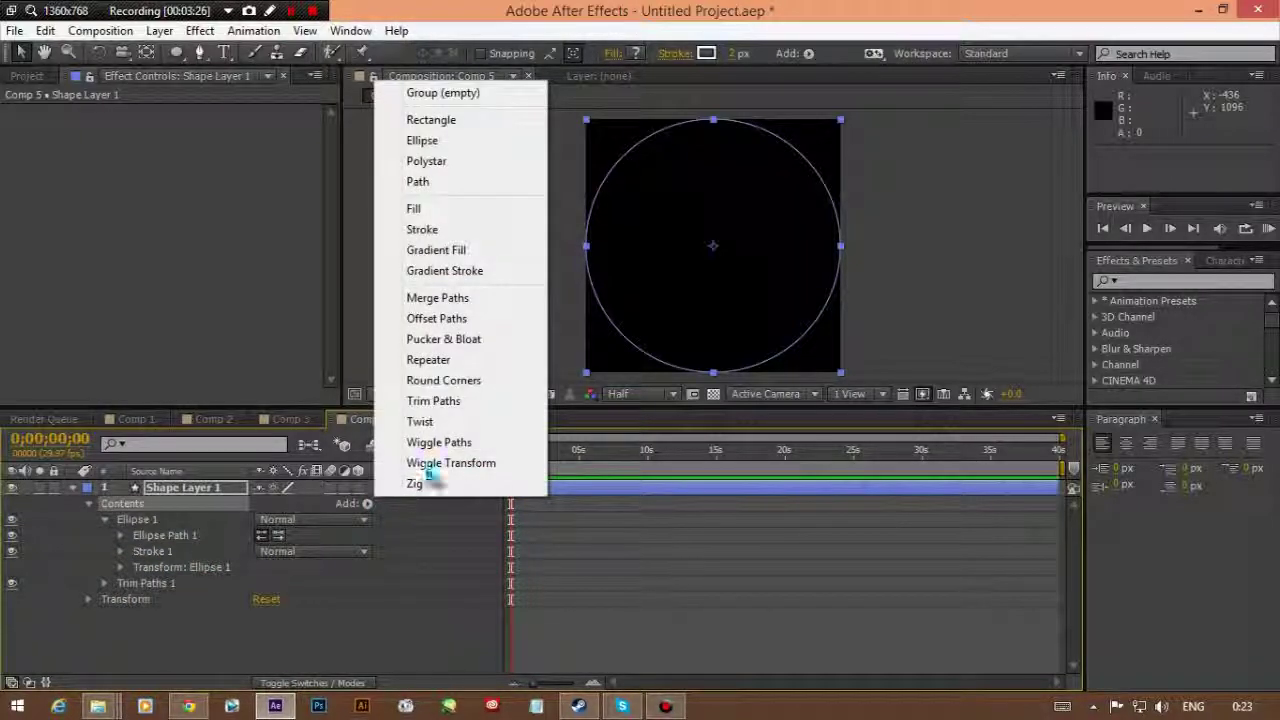
# Step: Set the ellipse's stroke width to 37 px and shrink the ellipse about its centre so the whole ring fits inside the composition
pyautogui.click(108, 586)
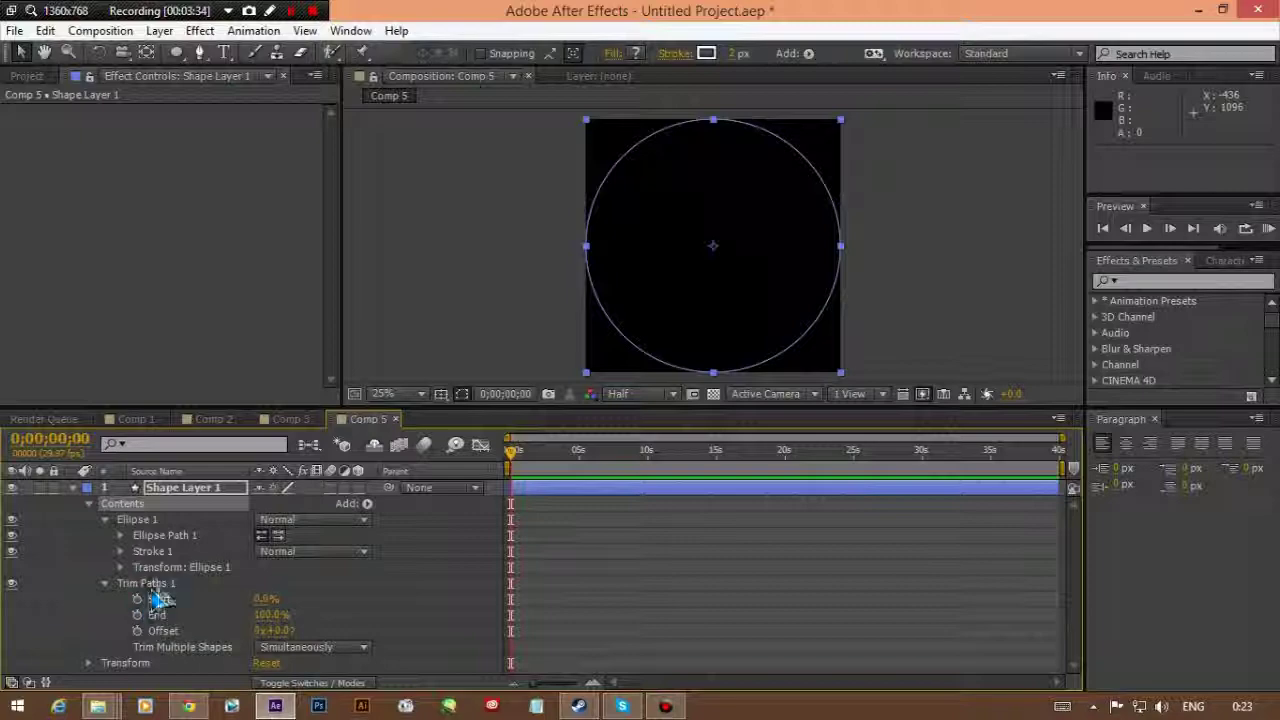
pyautogui.click(122, 551)
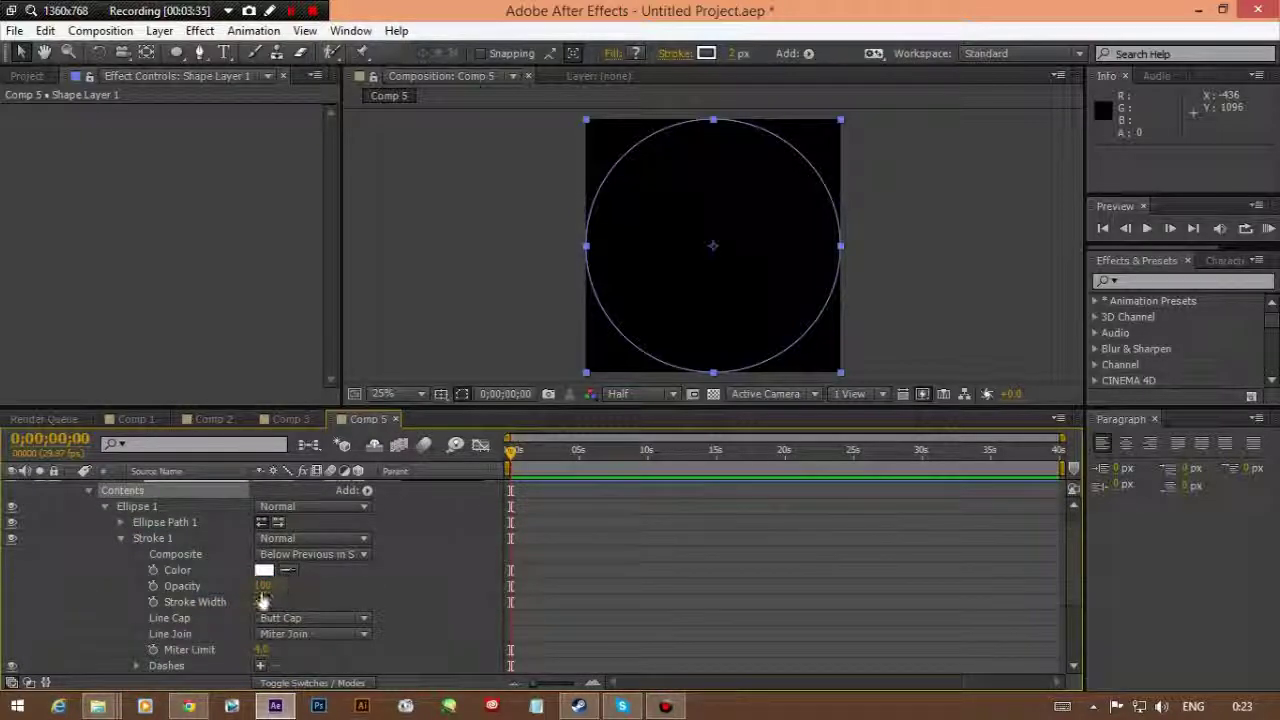
pyautogui.moveTo(260, 608)
pyautogui.mouseDown()
pyautogui.moveTo(420, 530)
pyautogui.moveTo(674, 314)
pyautogui.mouseUp()
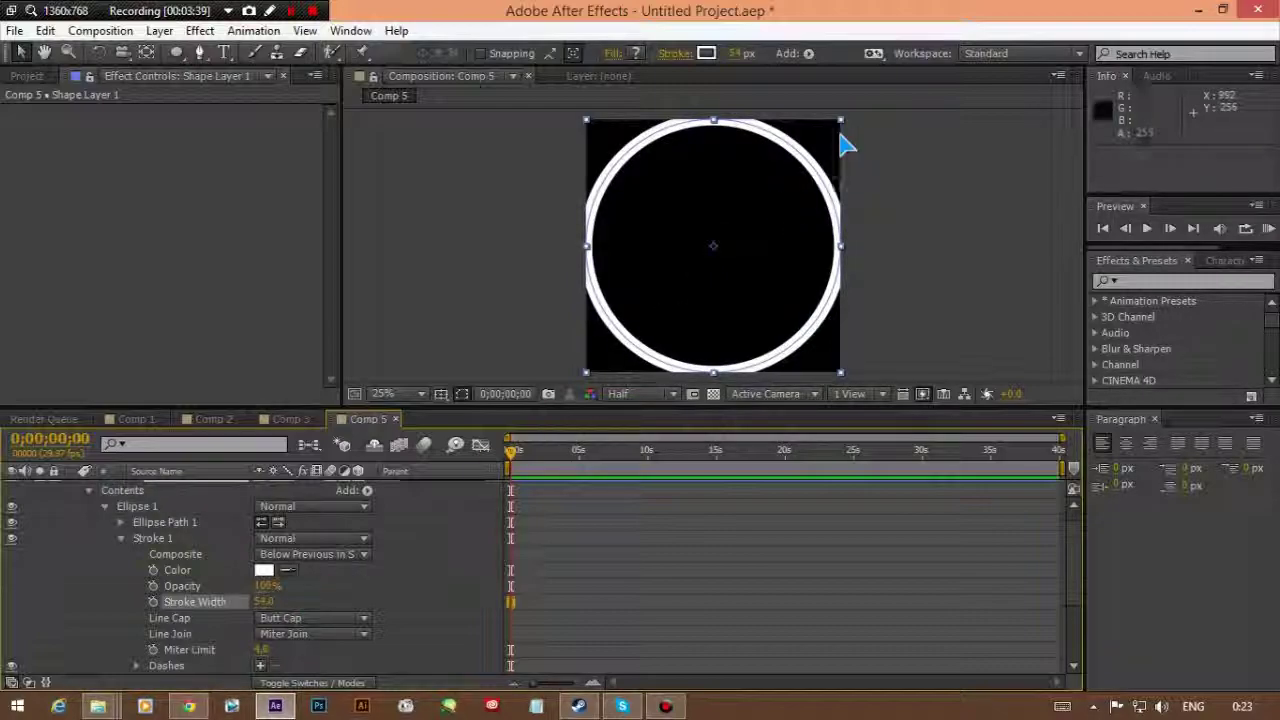
pyautogui.moveTo(840, 120); pyautogui.dragTo(829, 131)
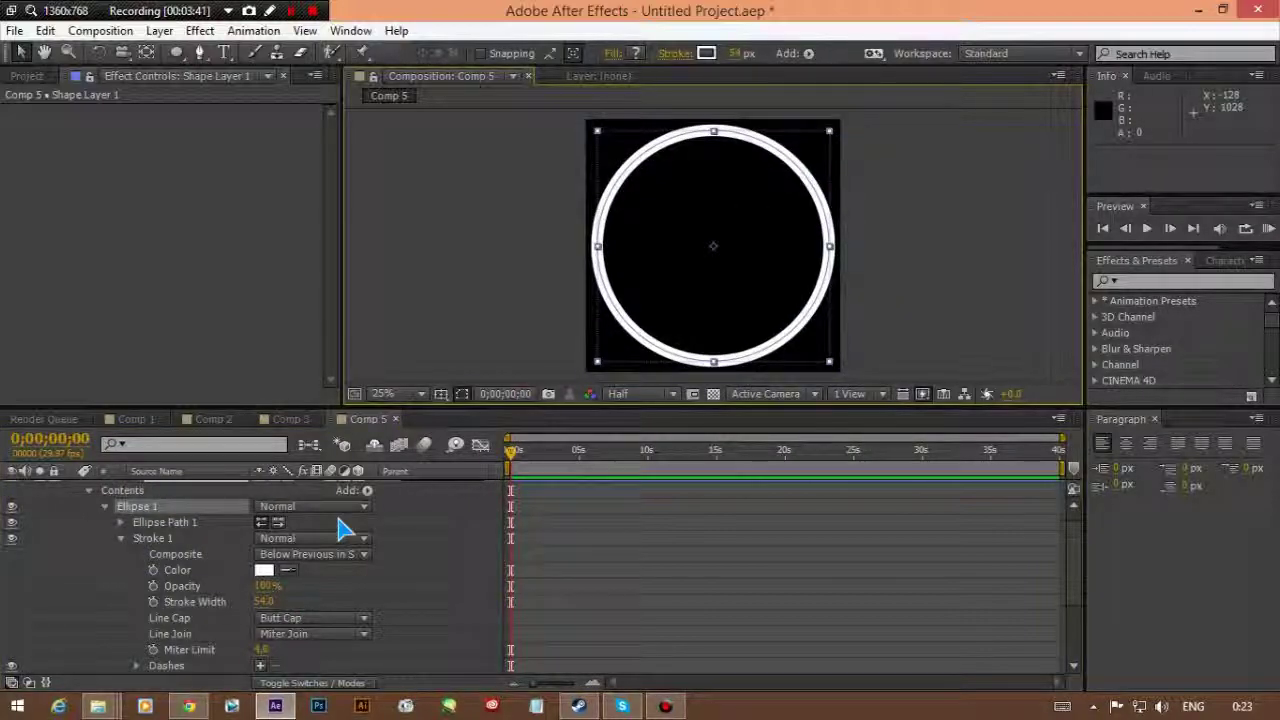
pyautogui.moveTo(260, 606); pyautogui.dragTo(243, 606)
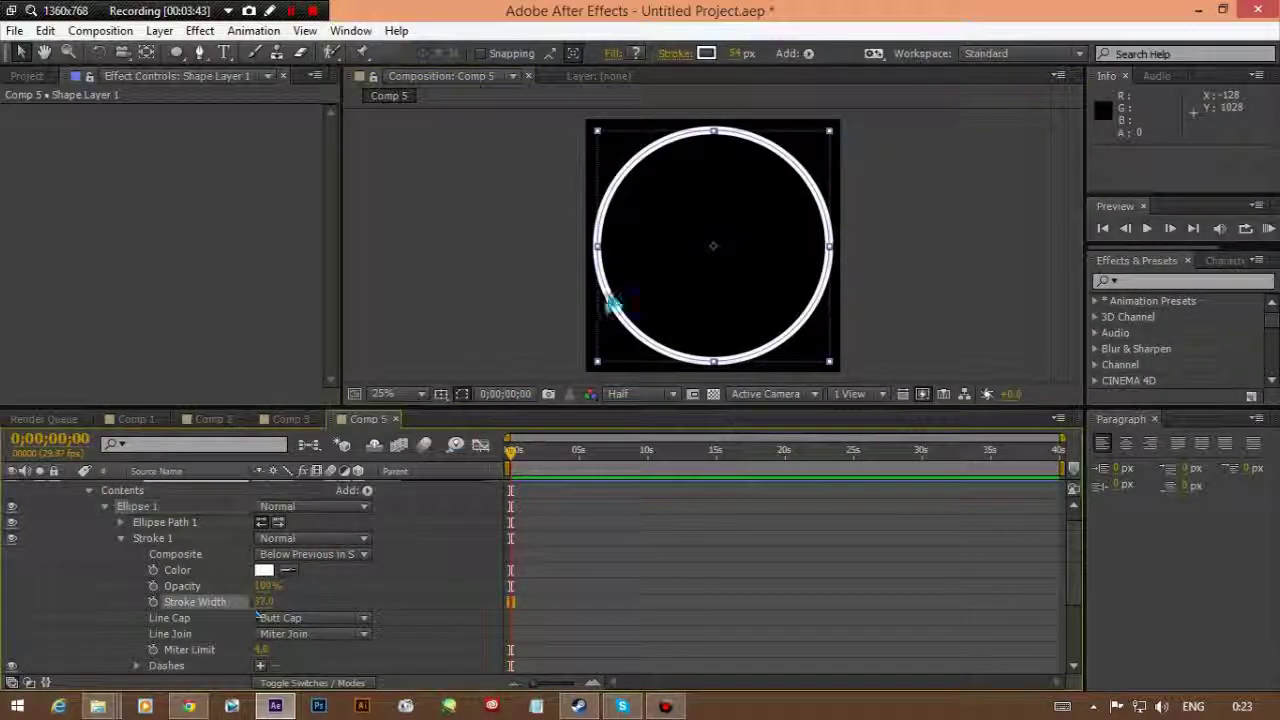
pyautogui.moveTo(829, 131); pyautogui.dragTo(832, 128)
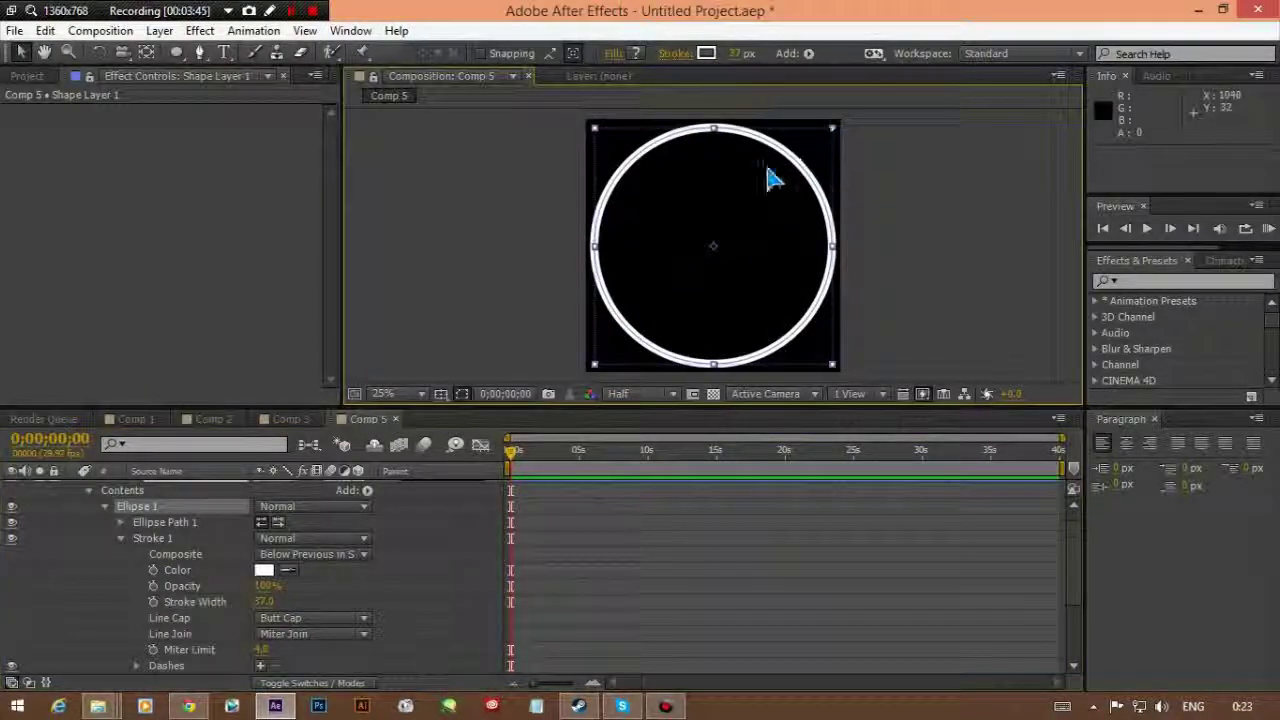
pyautogui.click(105, 507)
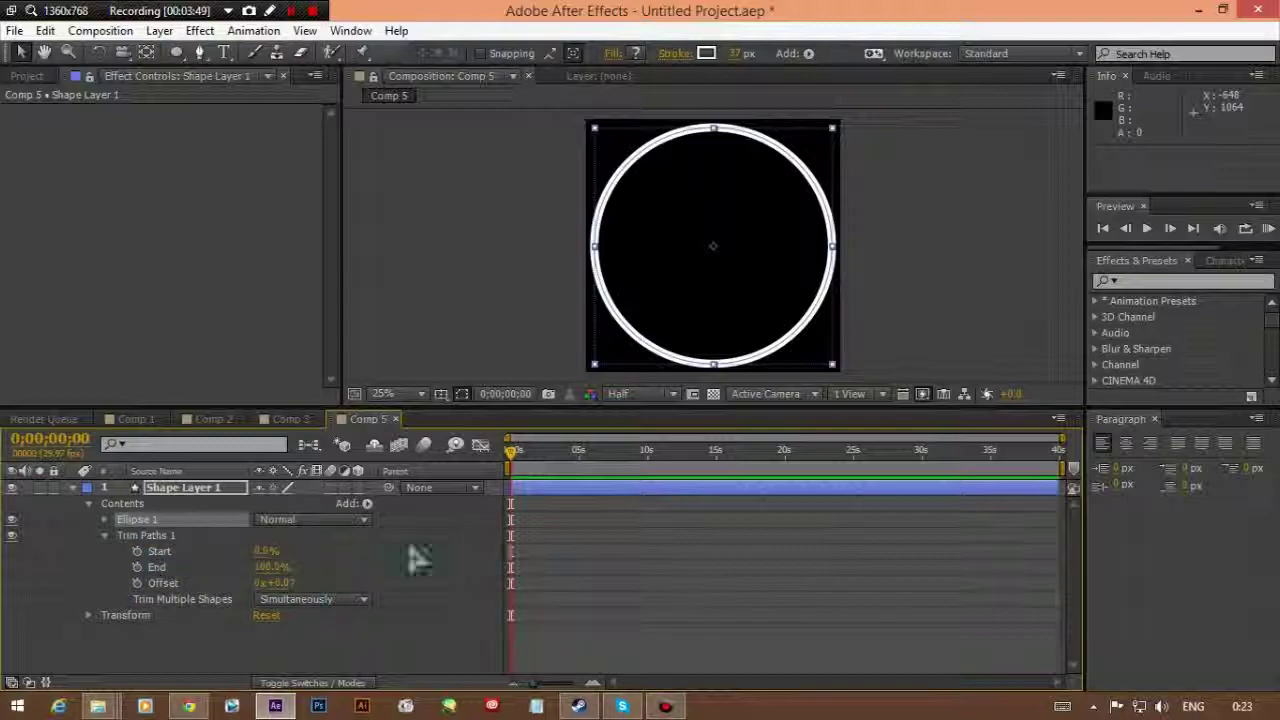
# Step: Add eased keyframes for Trim Paths Start at 0% and End at 100% at time zero, and move the Start keyframe to 0;00;00;25
pyautogui.click(137, 552)
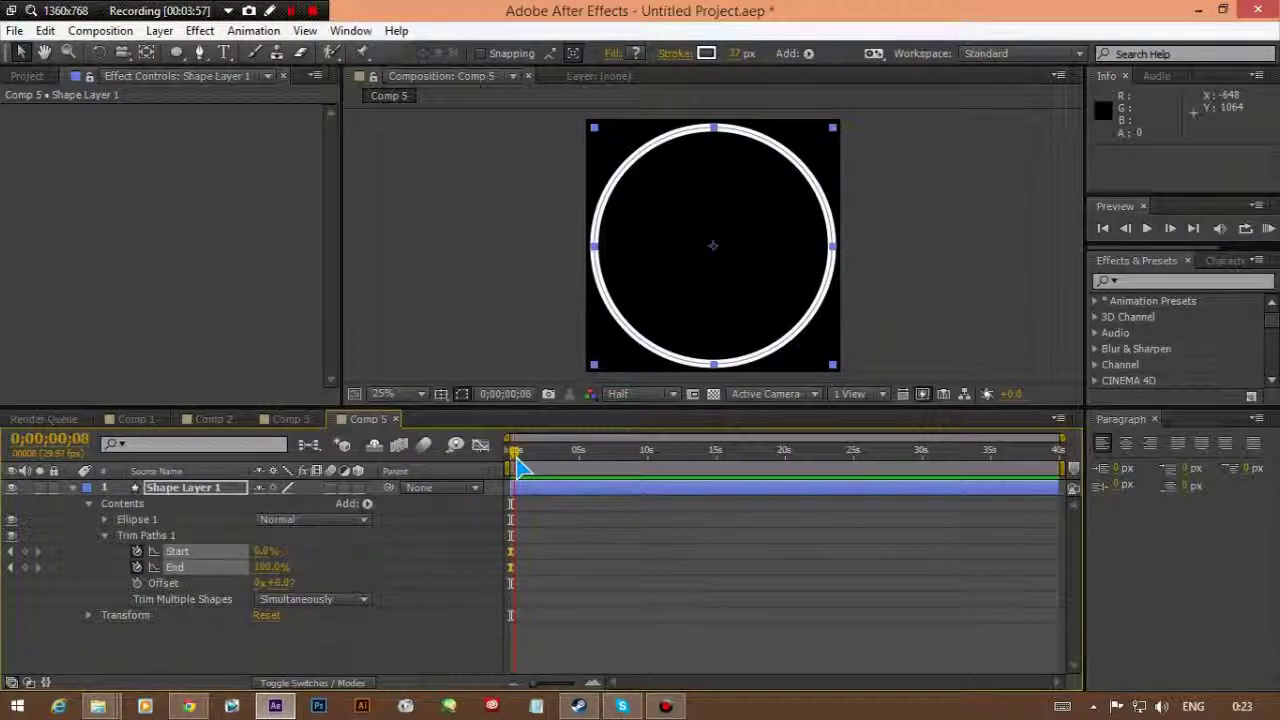
pyautogui.click(515, 553)
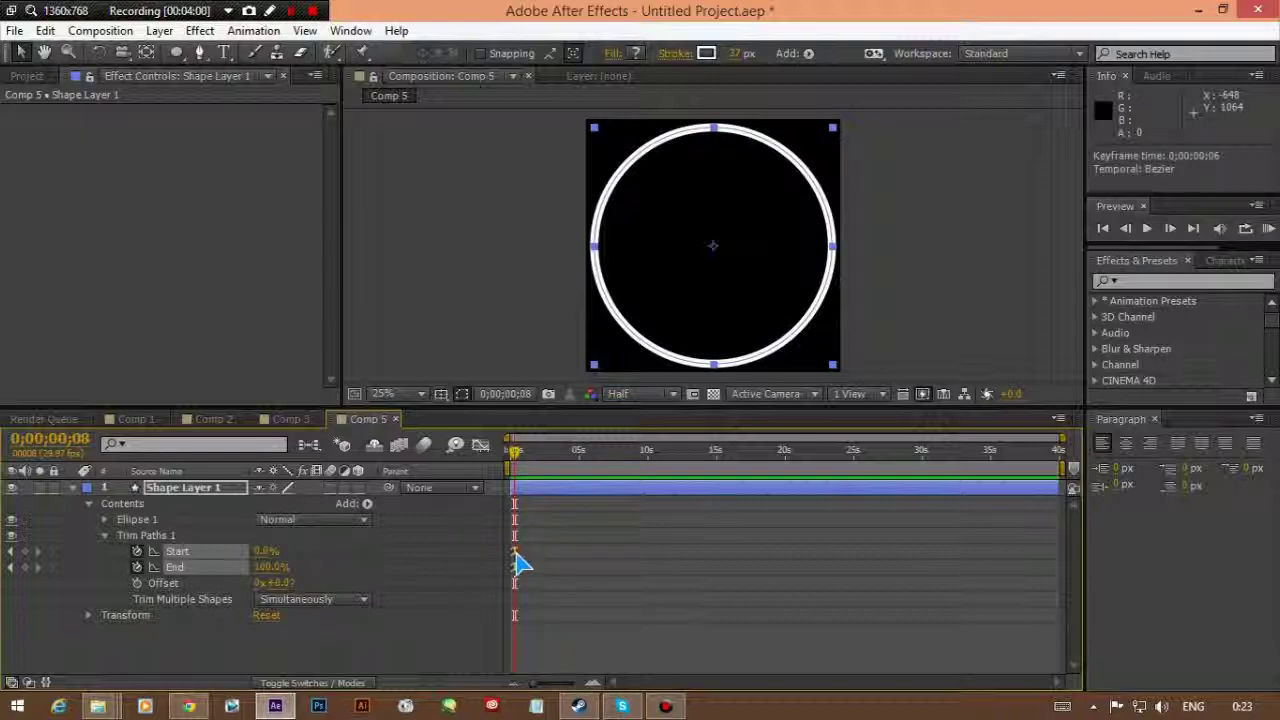
pyautogui.moveTo(519, 565); pyautogui.dragTo(511, 568)
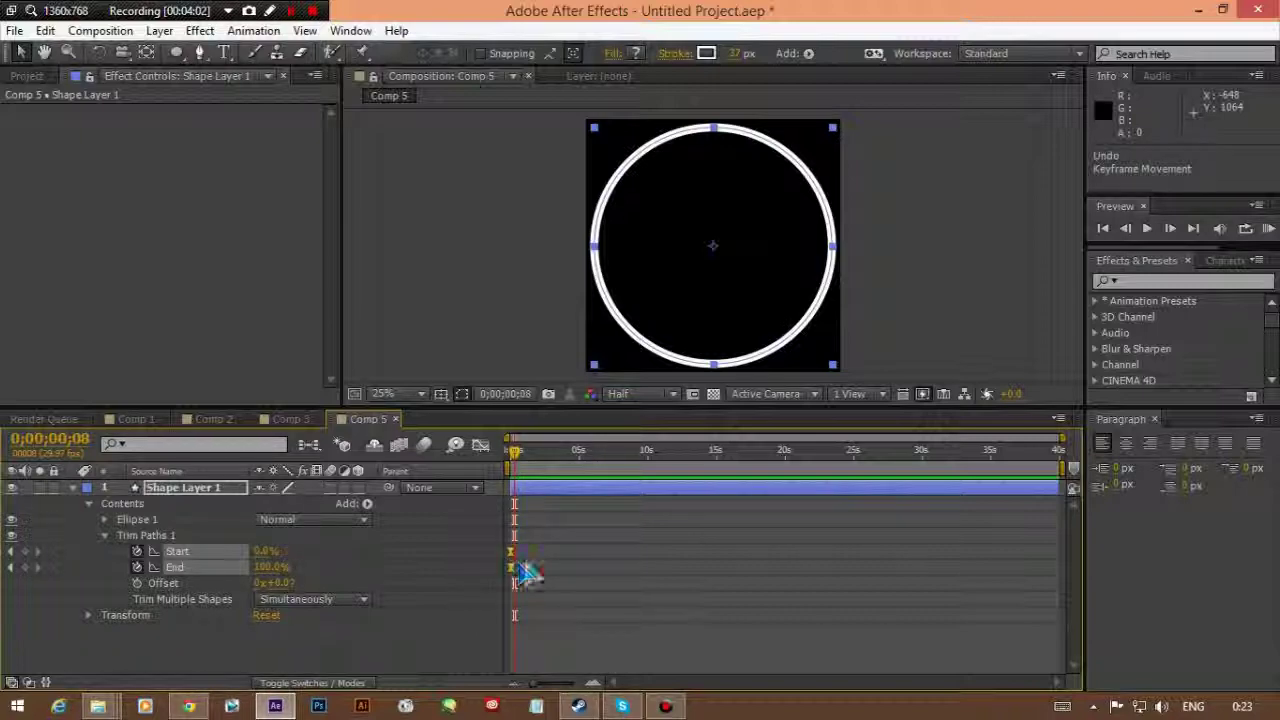
pyautogui.click(516, 574)
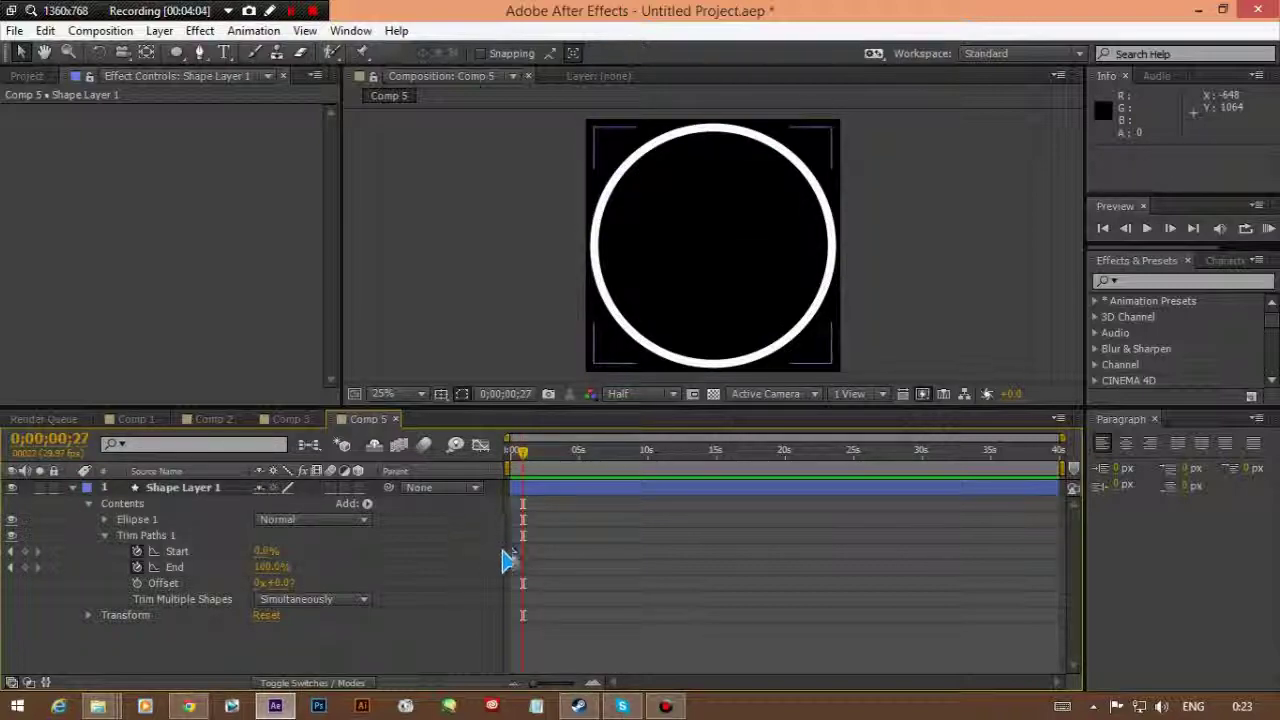
pyautogui.moveTo(509, 557); pyautogui.dragTo(523, 563)
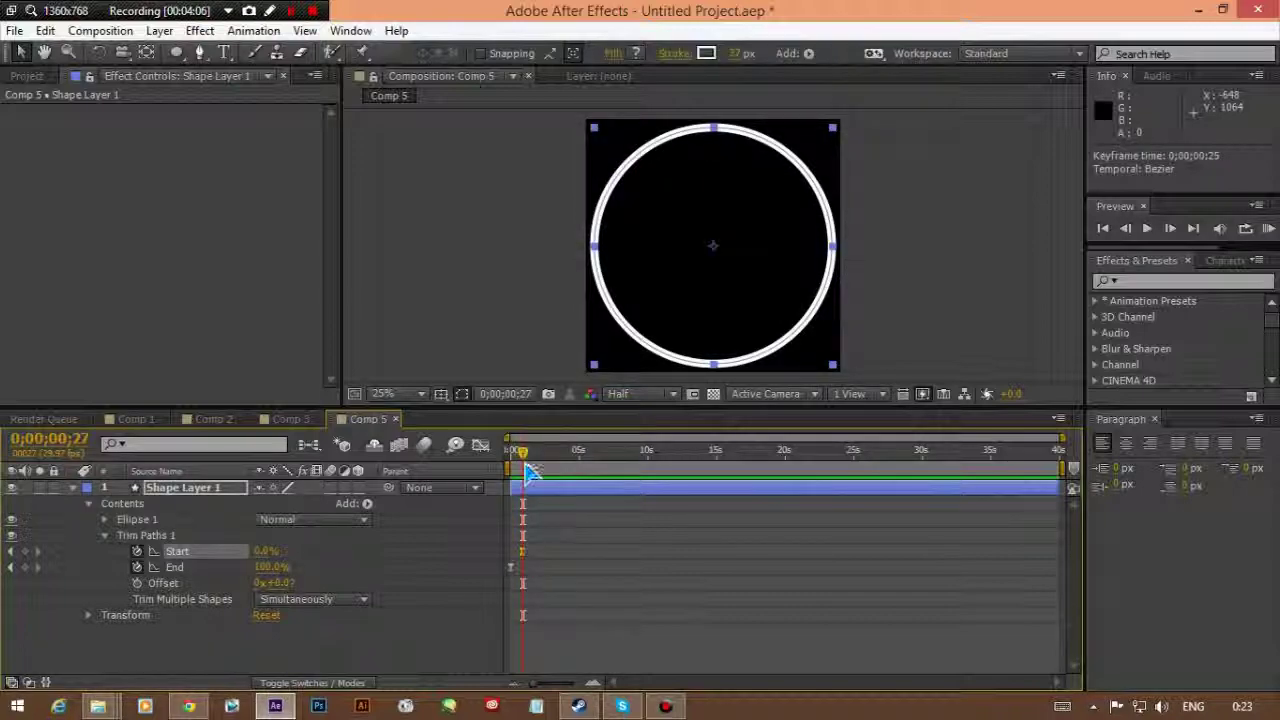
# Step: Keyframe the Trim Paths End at 0% at 0;00;01;24 and Start at 100% at 0;00;02;18
pyautogui.moveTo(523, 457); pyautogui.dragTo(537, 480)
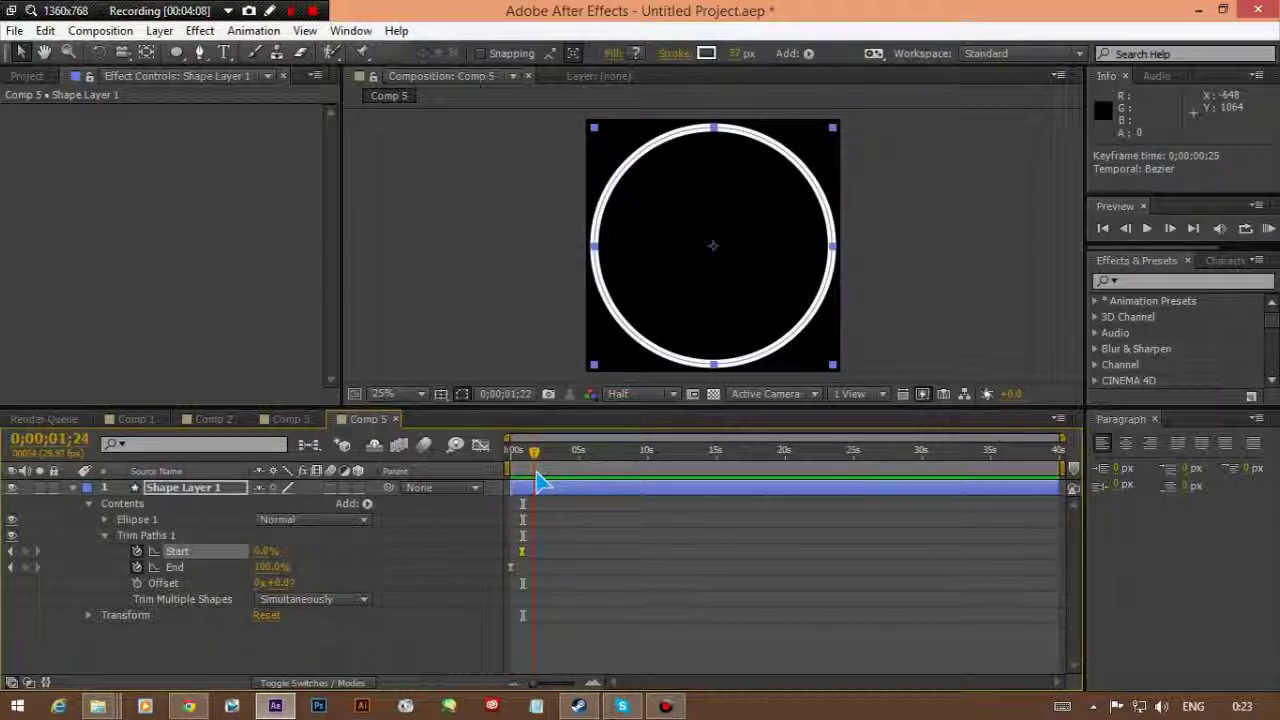
pyautogui.moveTo(271, 568)
pyautogui.mouseDown()
pyautogui.moveTo(120, 556)
pyautogui.moveTo(275, 567)
pyautogui.moveTo(205, 567)
pyautogui.mouseUp()
pyautogui.moveTo(81, 545); pyautogui.dragTo(81, 545)
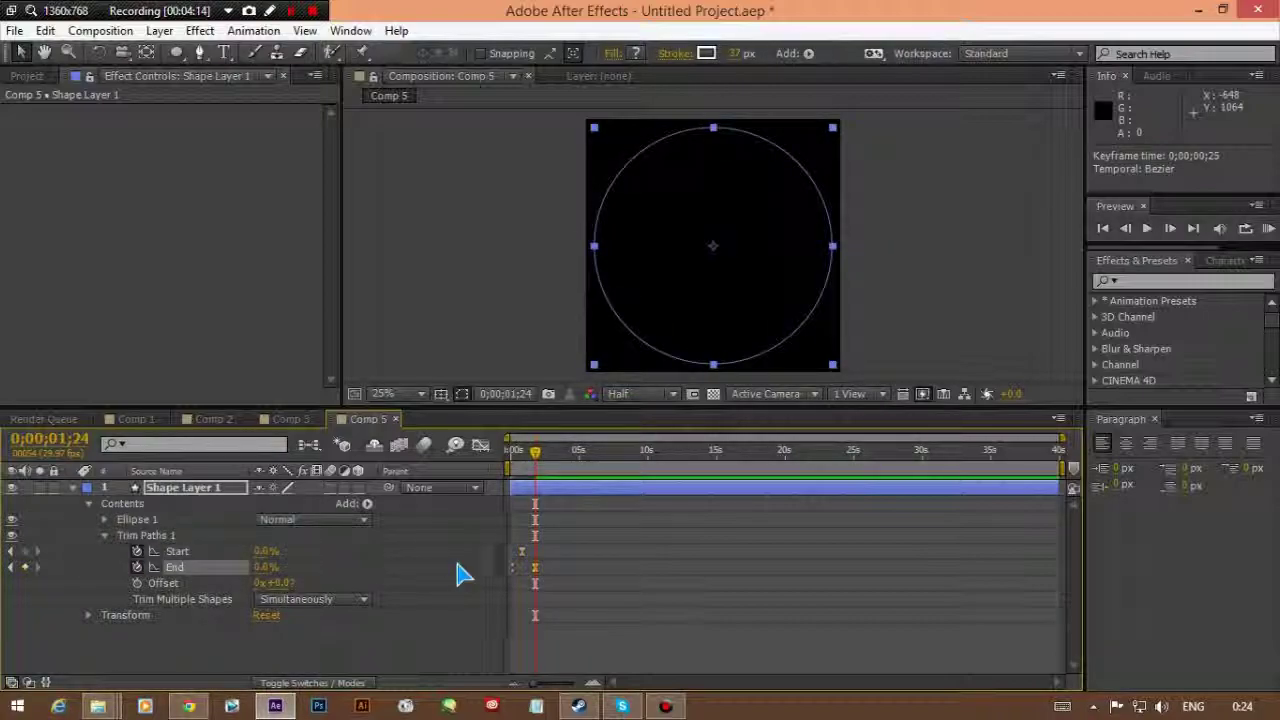
pyautogui.moveTo(540, 455); pyautogui.dragTo(549, 460)
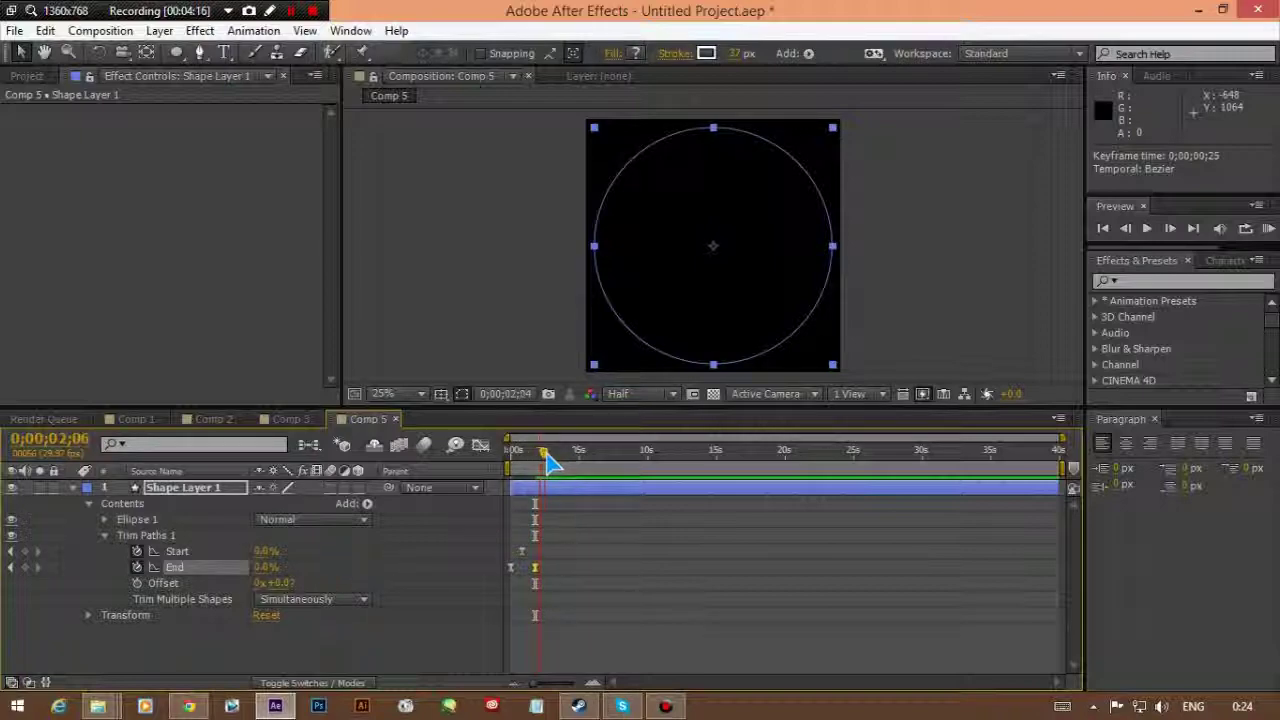
pyautogui.moveTo(262, 555); pyautogui.dragTo(521, 554)
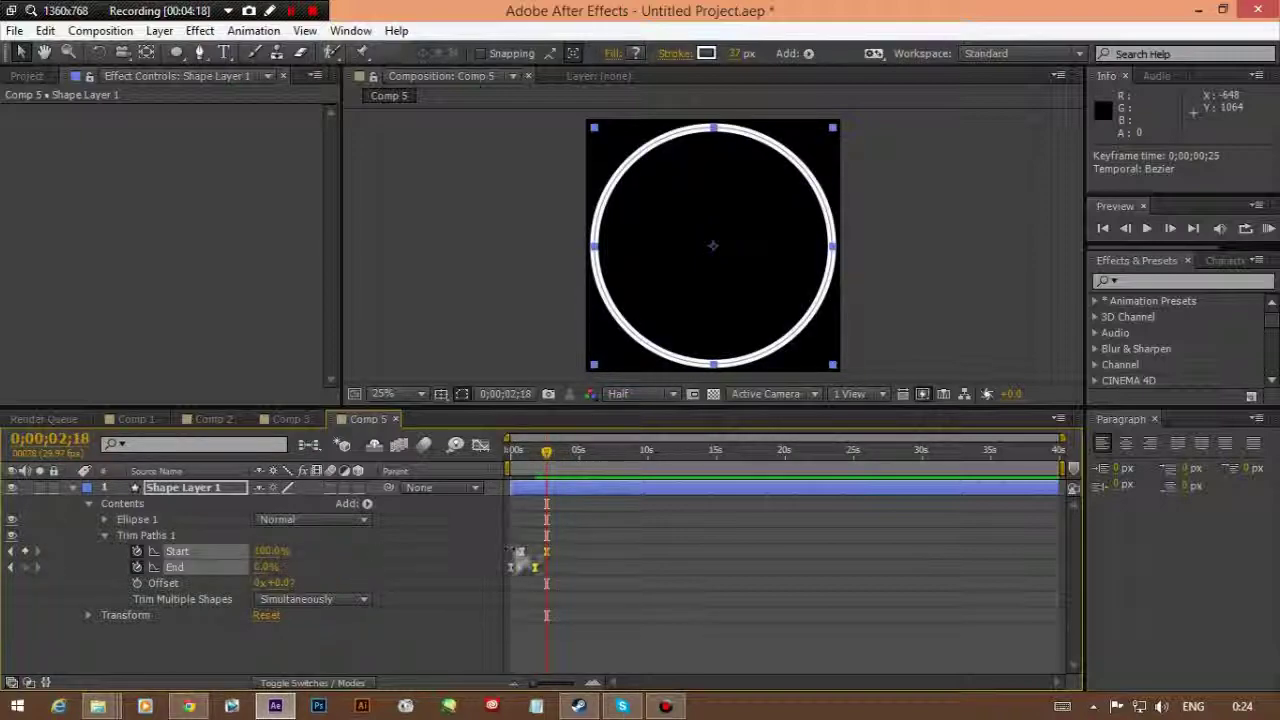
# Step: Delete all Start and End keyframes from Trim Paths and return the playhead to the beginning of the composition
pyautogui.moveTo(548, 456); pyautogui.dragTo(466, 460)
pyautogui.press('Delete')
pyautogui.click(534, 566)
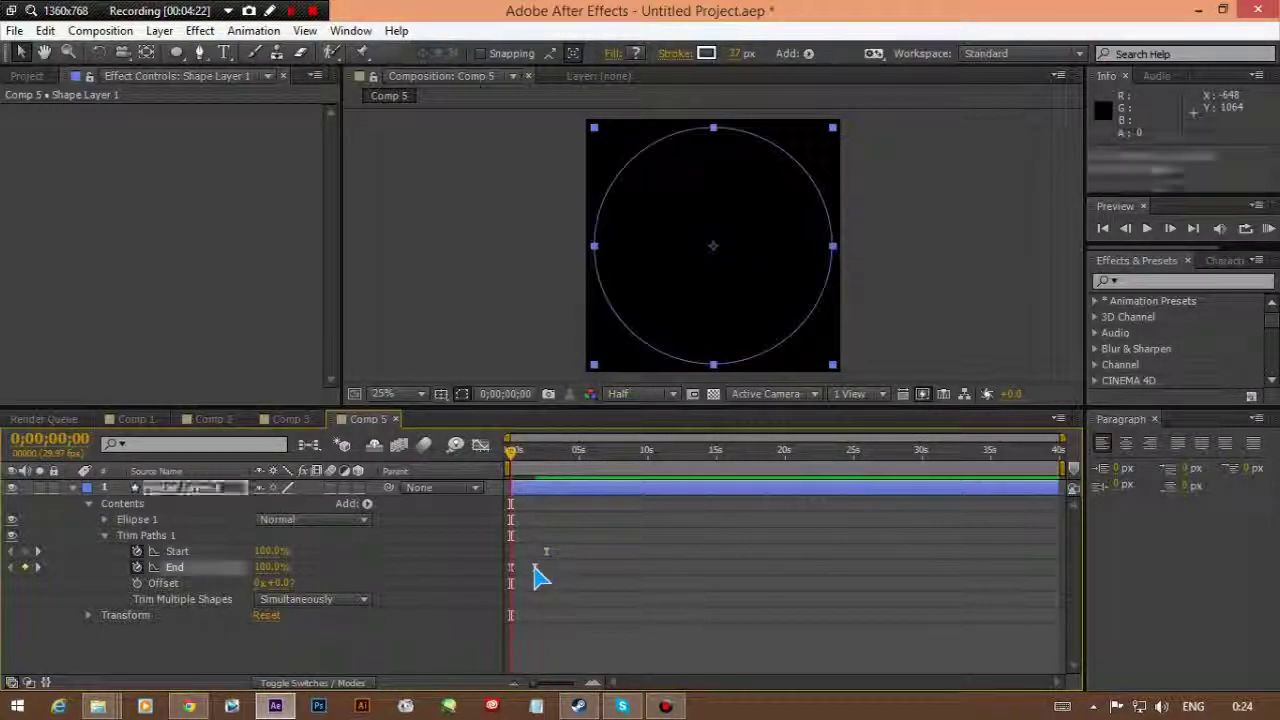
pyautogui.press('Delete')
pyautogui.click(550, 555)
pyautogui.click(546, 551)
pyautogui.press('Delete')
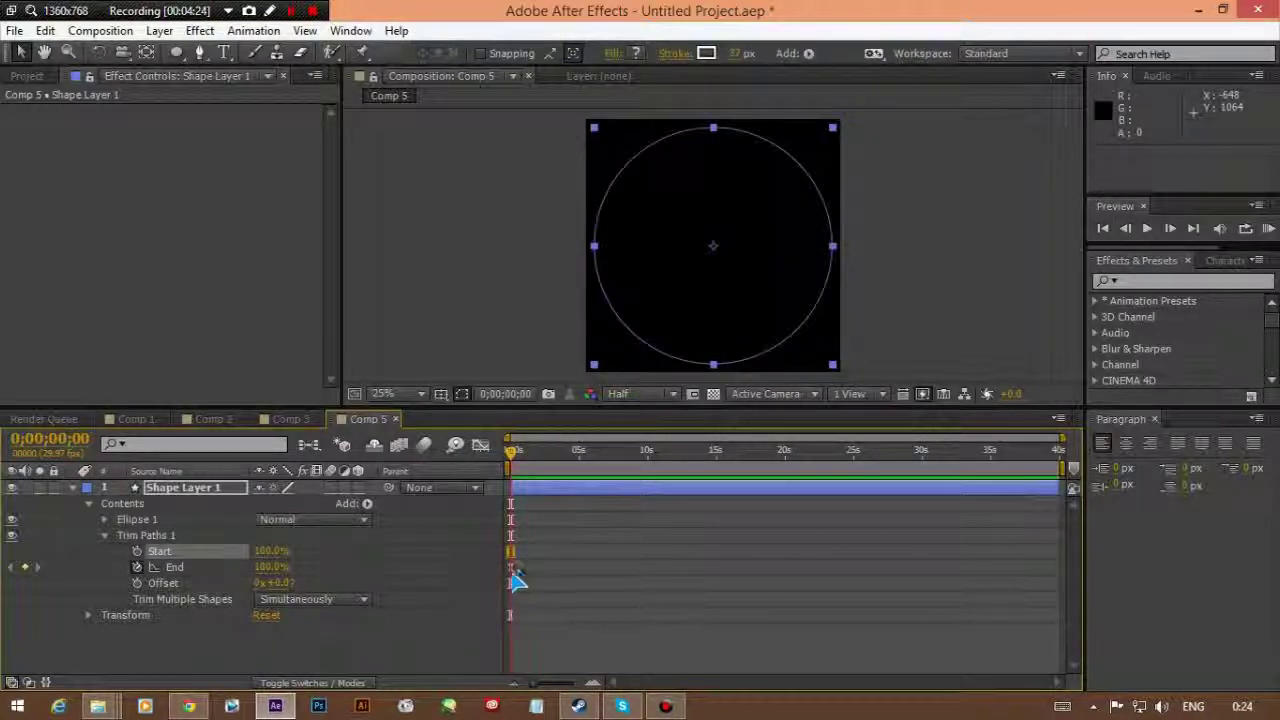
pyautogui.click(511, 567)
pyautogui.press('Delete')
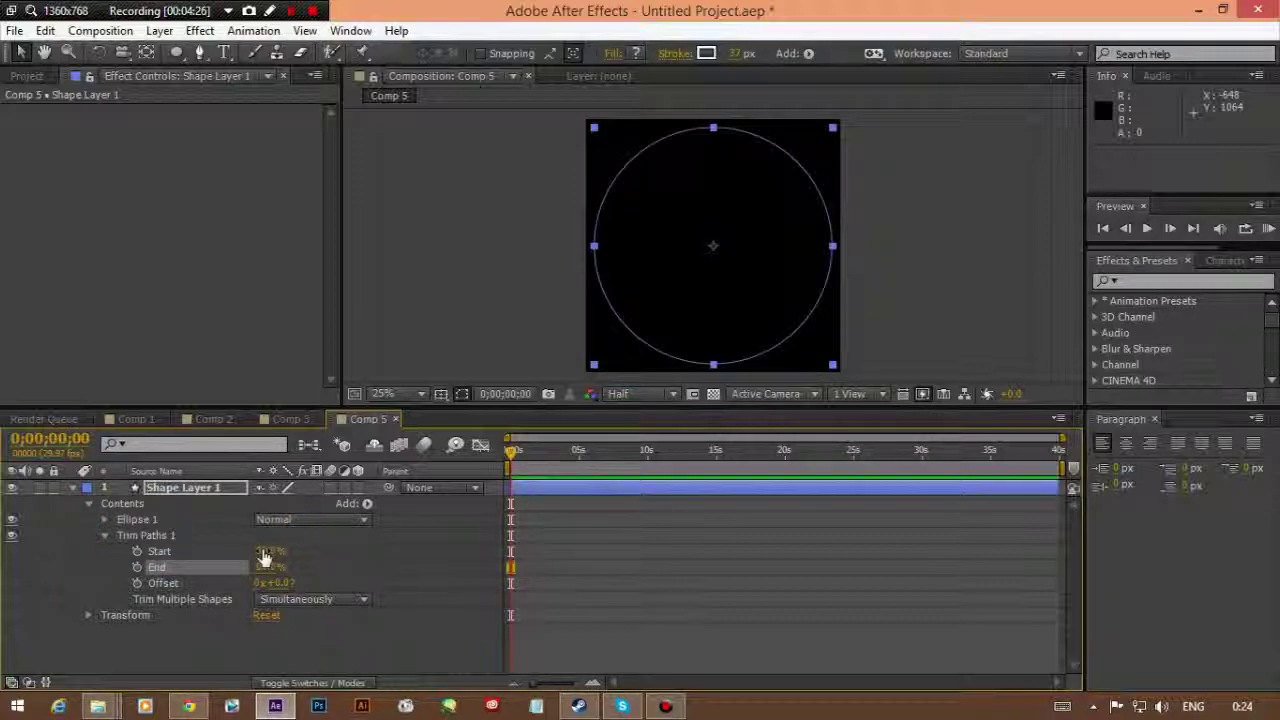
# Step: Set both the Start and End values of Trim Paths to 0%
pyautogui.moveTo(262, 551)
pyautogui.mouseDown()
pyautogui.moveTo(276, 551)
pyautogui.moveTo(213, 574)
pyautogui.moveTo(235, 563)
pyautogui.moveTo(197, 557)
pyautogui.mouseUp()
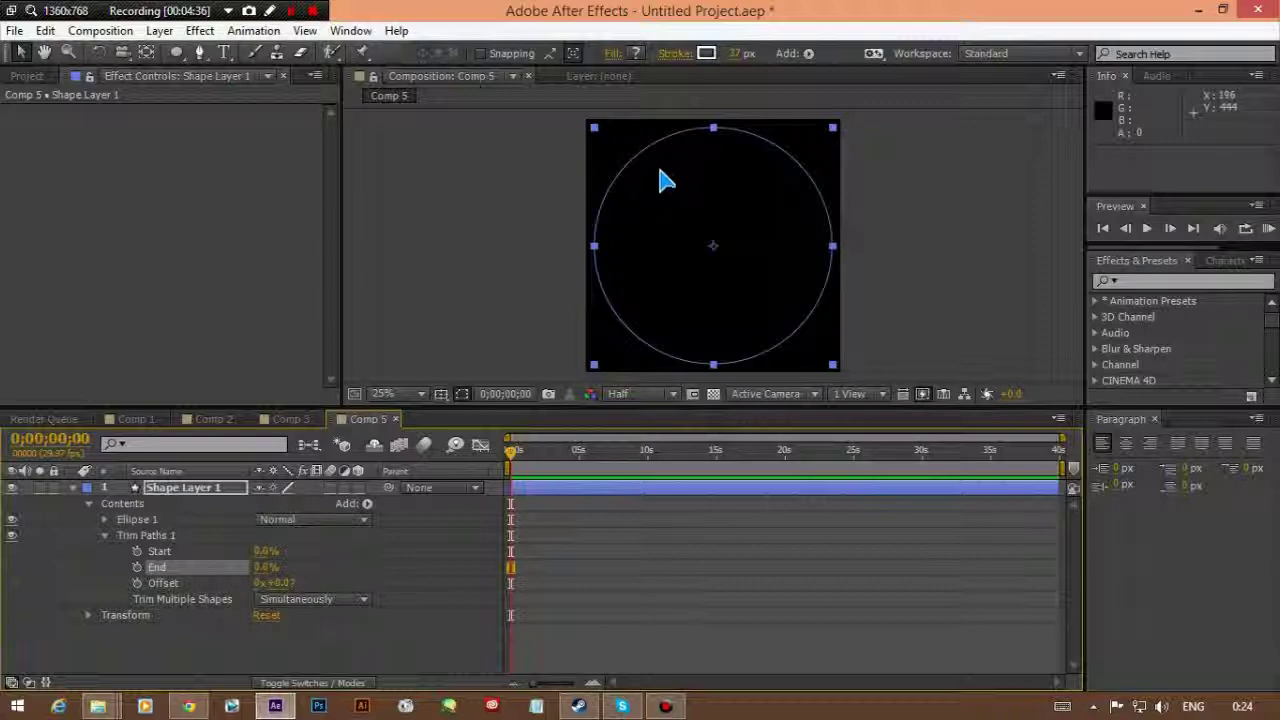
pyautogui.moveTo(265, 560)
pyautogui.mouseDown()
pyautogui.moveTo(378, 555)
pyautogui.moveTo(268, 560)
pyautogui.mouseUp()
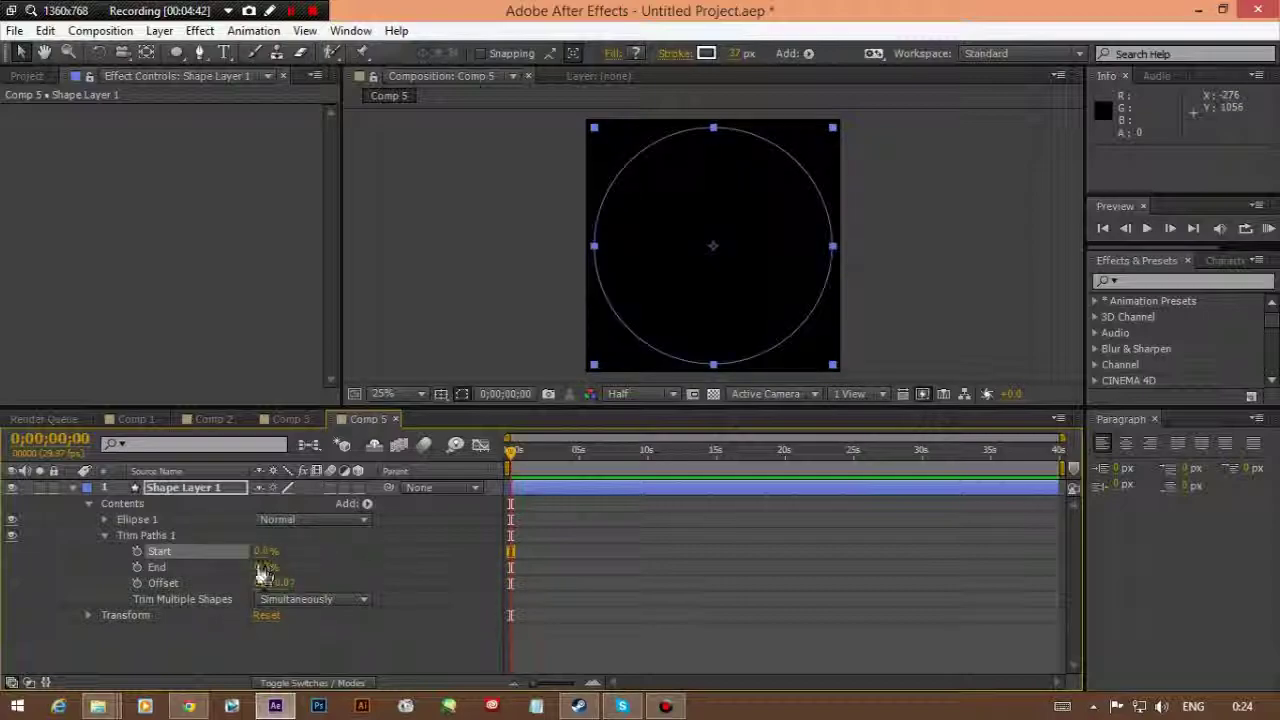
pyautogui.click(225, 568)
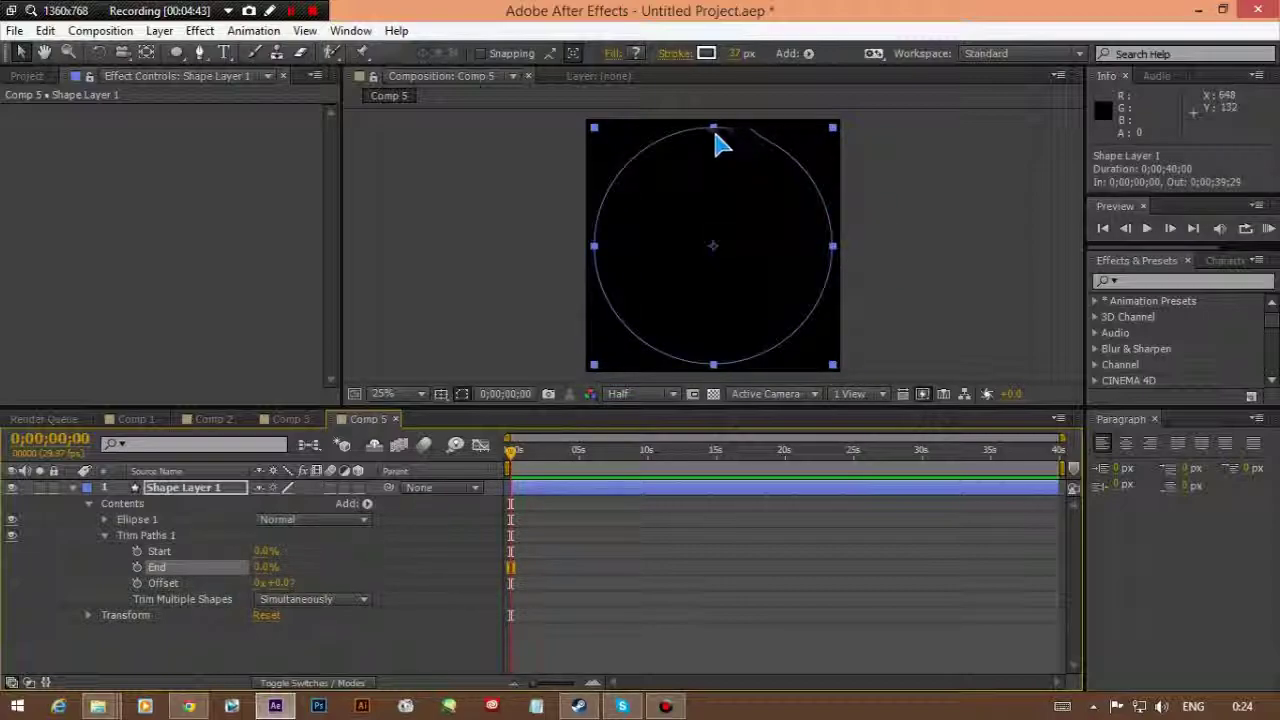
# Step: Try out Trim Paths Start and End values up to 100% to compare how they trim the ring, and return both to 0%
pyautogui.moveTo(265, 577)
pyautogui.mouseDown()
pyautogui.moveTo(300, 566)
pyautogui.moveTo(232, 553)
pyautogui.mouseUp()
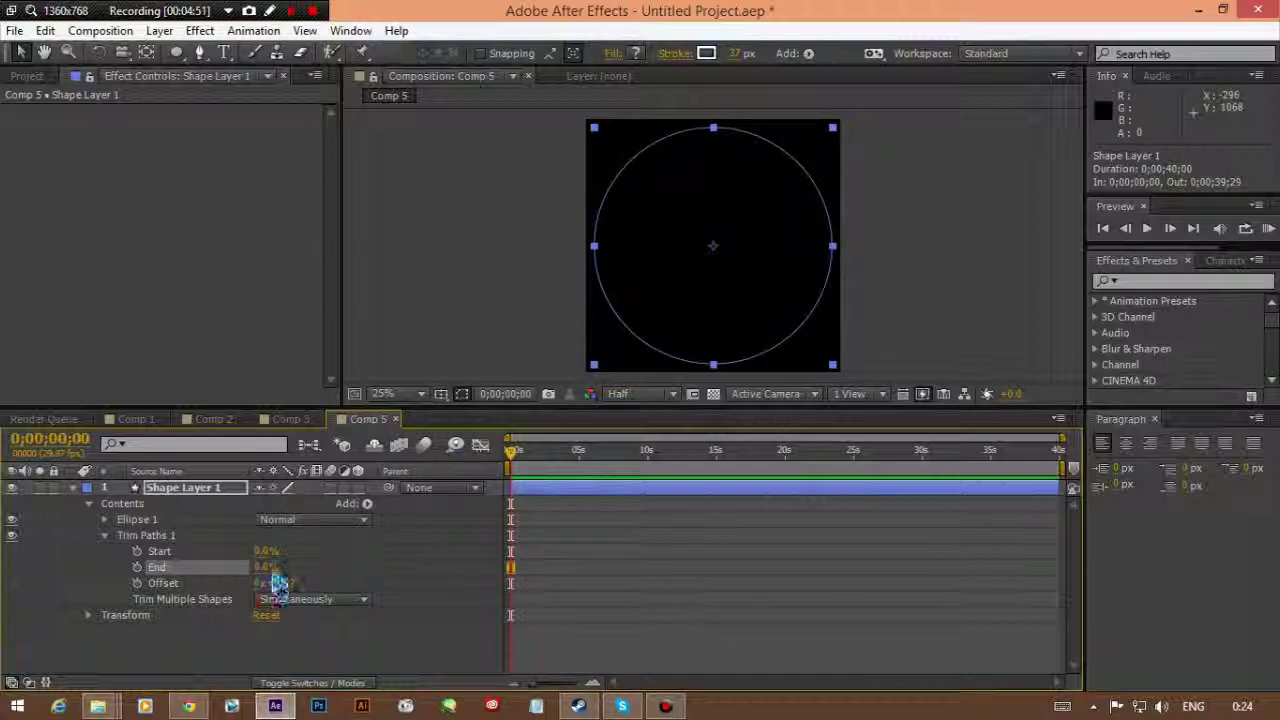
pyautogui.moveTo(264, 568)
pyautogui.mouseDown()
pyautogui.moveTo(294, 582)
pyautogui.moveTo(326, 553)
pyautogui.moveTo(412, 540)
pyautogui.mouseUp()
pyautogui.moveTo(270, 553)
pyautogui.mouseDown()
pyautogui.moveTo(212, 551)
pyautogui.moveTo(176, 567)
pyautogui.mouseUp()
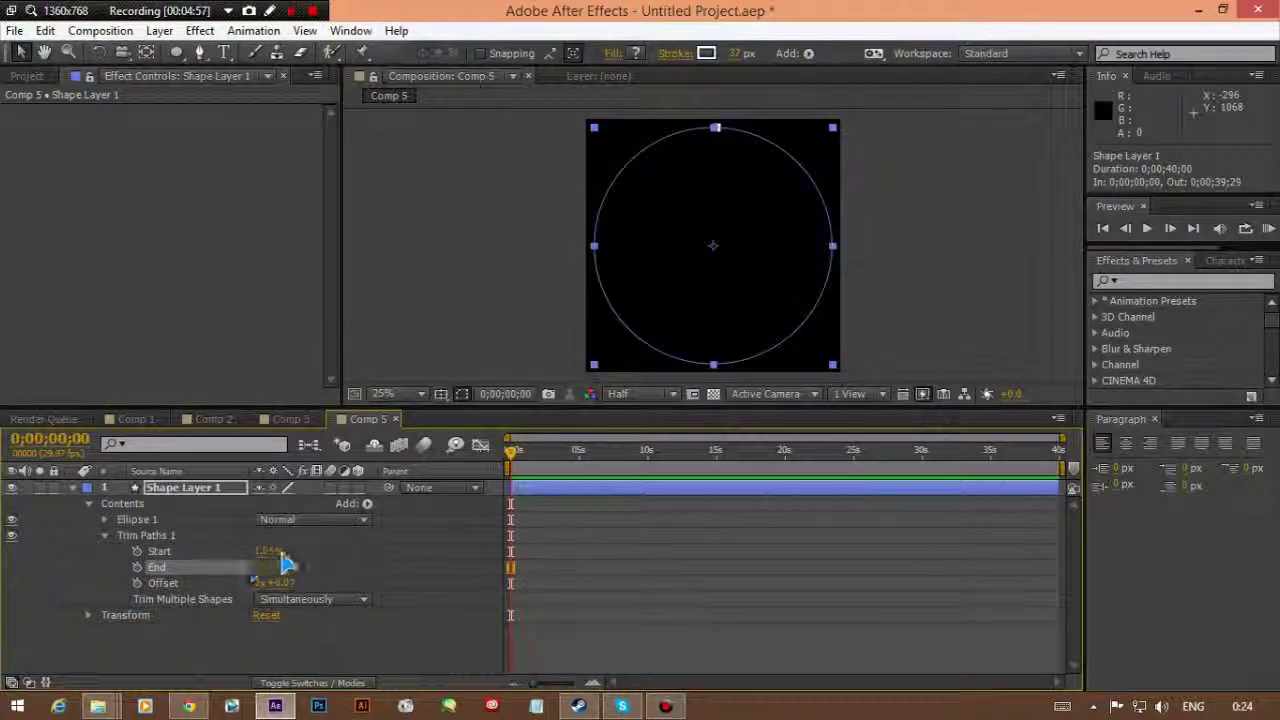
pyautogui.click(225, 552)
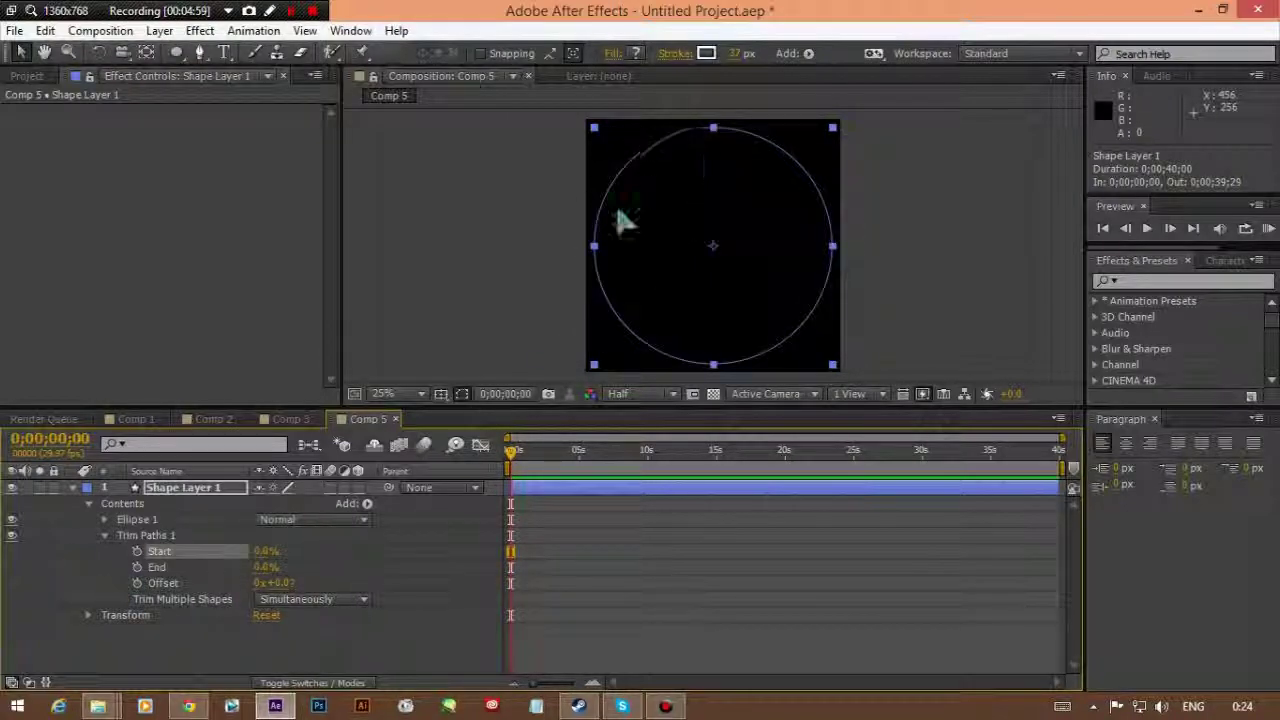
pyautogui.moveTo(264, 551); pyautogui.dragTo(400, 563)
pyautogui.moveTo(264, 572); pyautogui.dragTo(491, 577)
pyautogui.moveTo(270, 578); pyautogui.dragTo(190, 578)
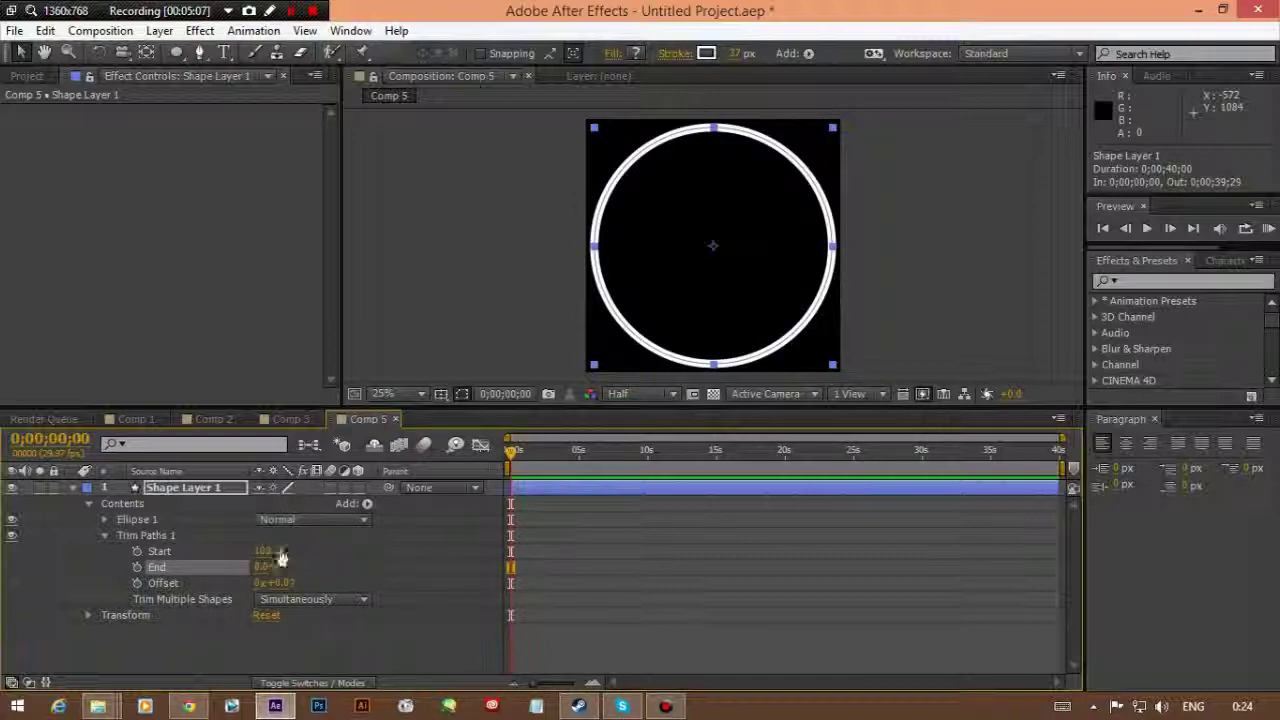
pyautogui.moveTo(276, 553); pyautogui.dragTo(200, 562)
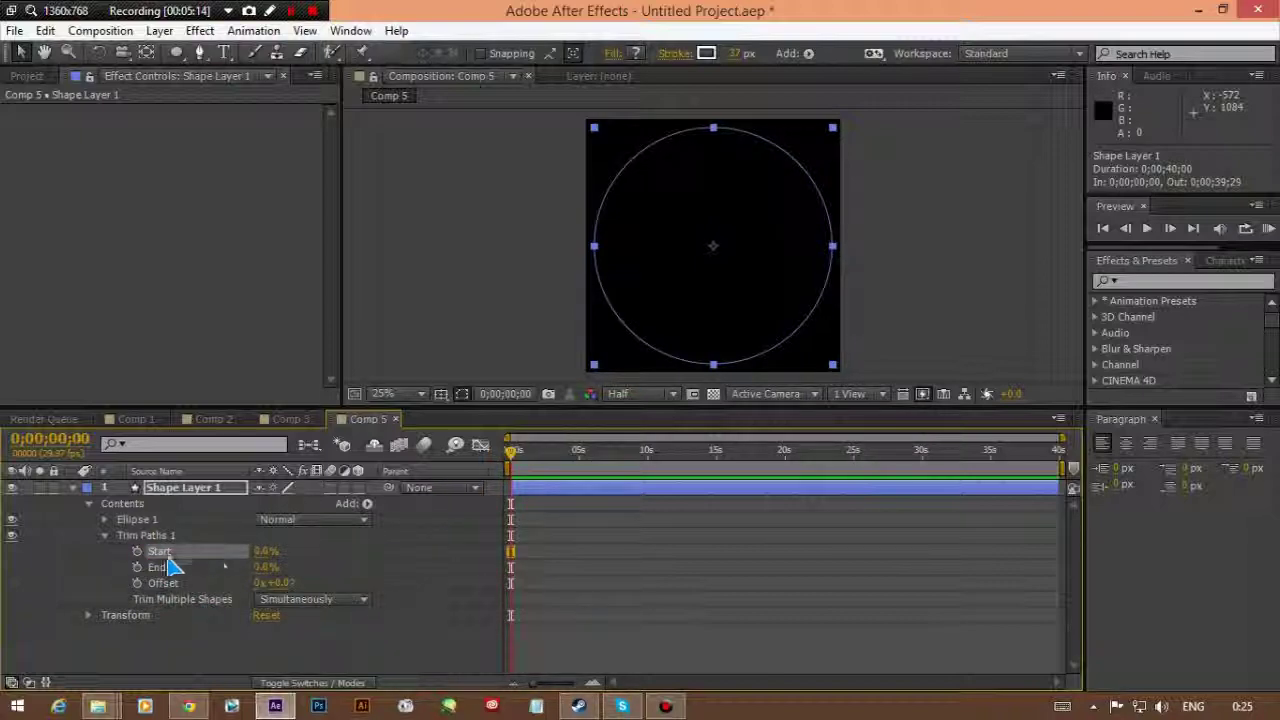
# Step: Add eased keyframes for Trim Paths Start and End at 0% at time zero, and move the Start keyframe to 0;00;00;25
pyautogui.click(137, 567)
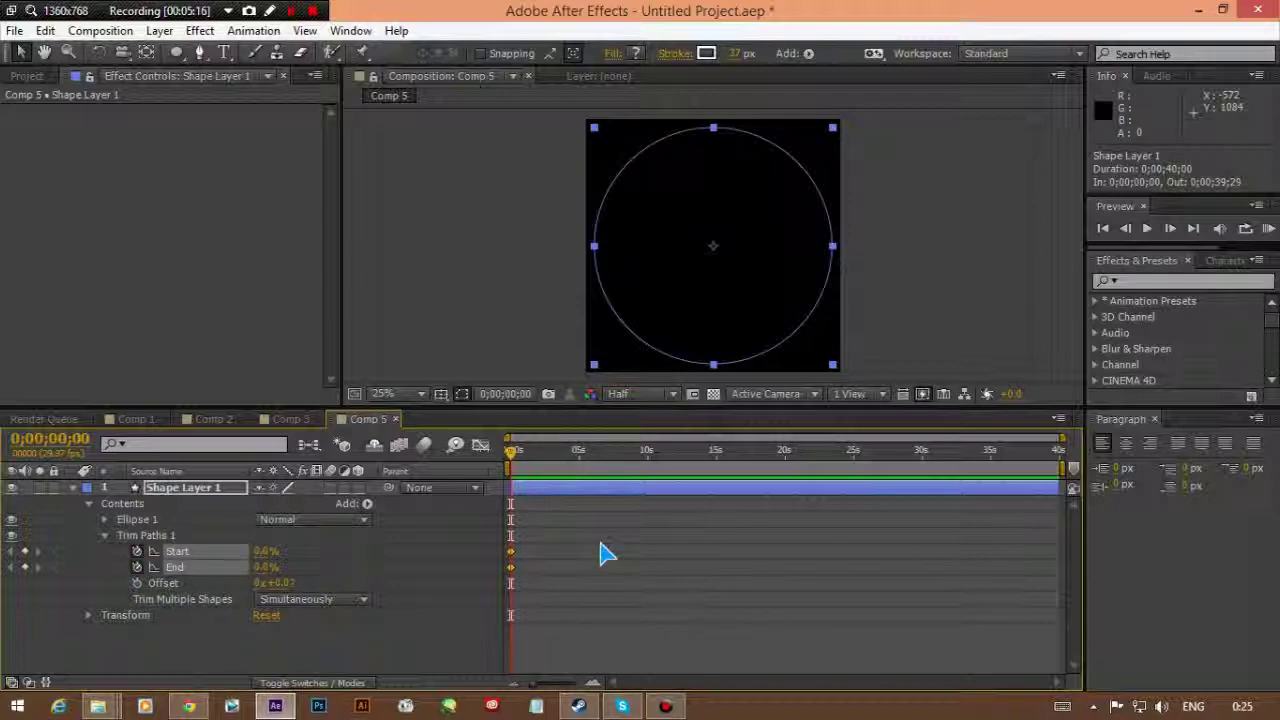
pyautogui.click(544, 537)
pyautogui.moveTo(510, 454); pyautogui.dragTo(523, 455)
pyautogui.click(517, 551)
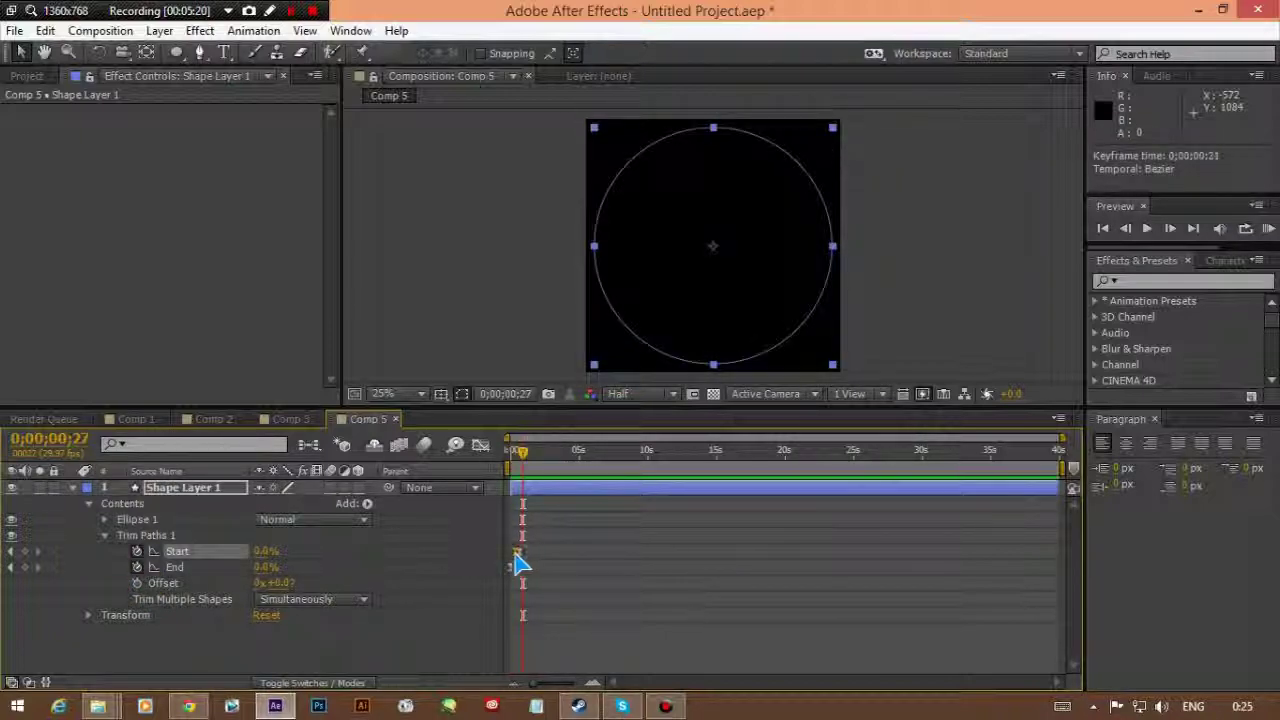
pyautogui.click(522, 551)
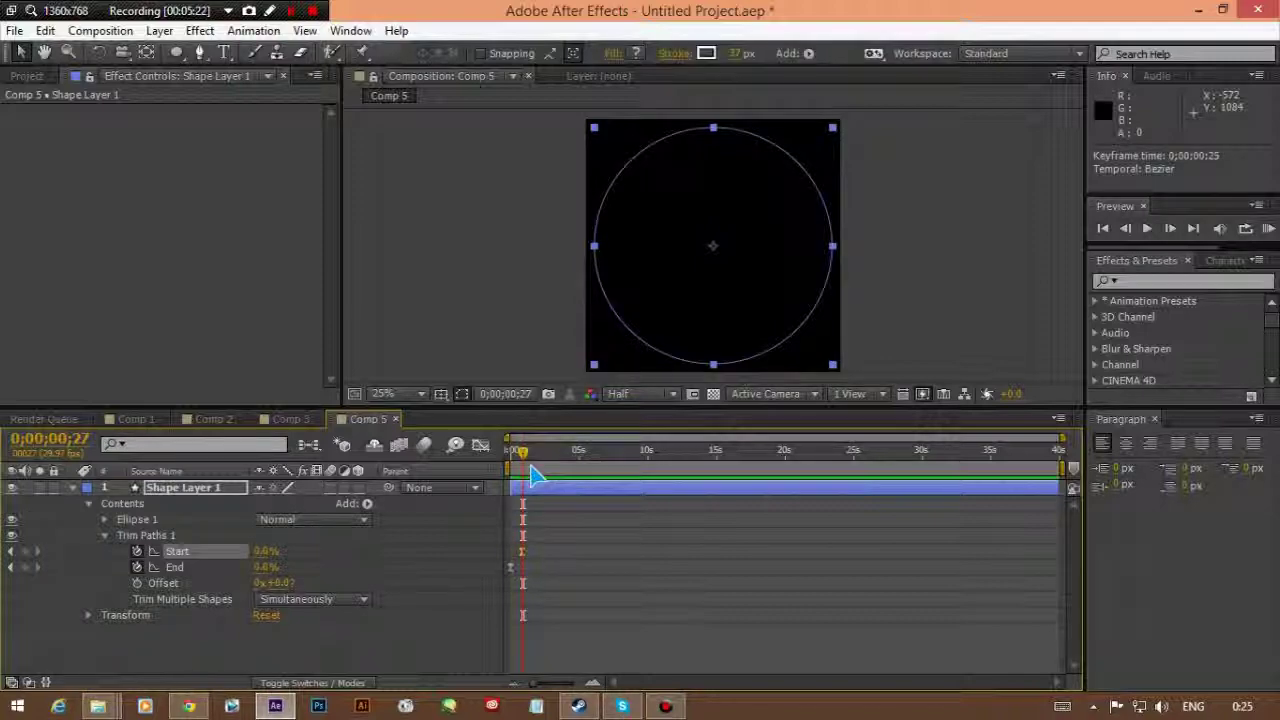
# Step: Set the Start keyframe to 100% and add an End keyframe at 100% at 0;00;01;19
pyautogui.moveTo(527, 458); pyautogui.dragTo(457, 457)
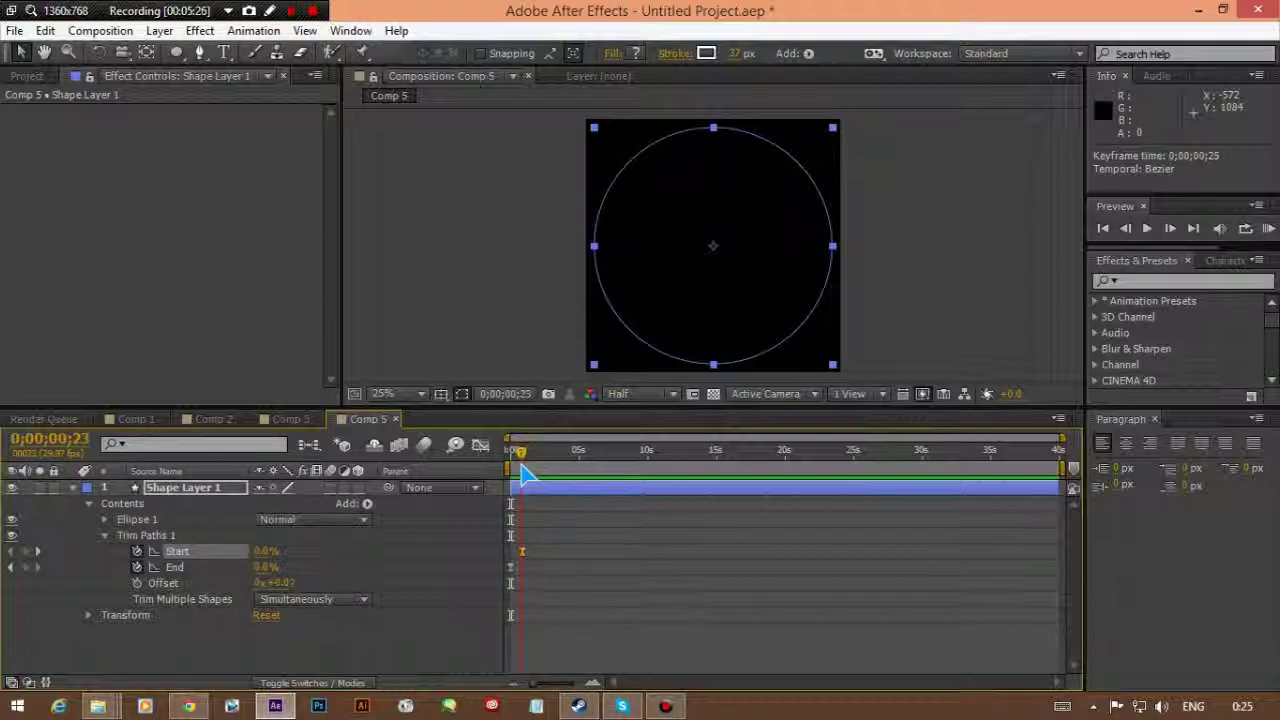
pyautogui.moveTo(266, 551); pyautogui.dragTo(490, 562)
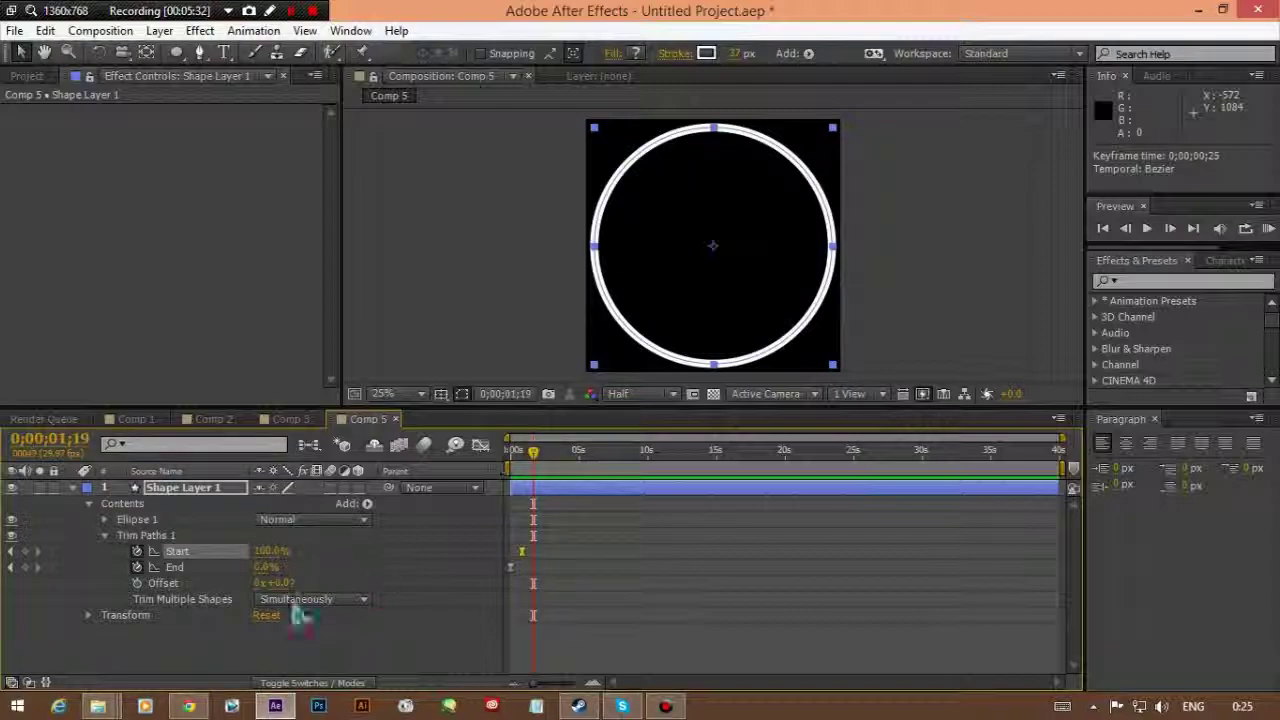
pyautogui.moveTo(262, 567); pyautogui.dragTo(423, 553)
# Step: Add a Start keyframe at 100% at 0;00;02;16 and move the playhead back to 0;00;00;27 to check the trim
pyautogui.moveTo(533, 468)
pyautogui.mouseDown()
pyautogui.moveTo(509, 466)
pyautogui.moveTo(540, 473)
pyautogui.mouseUp()
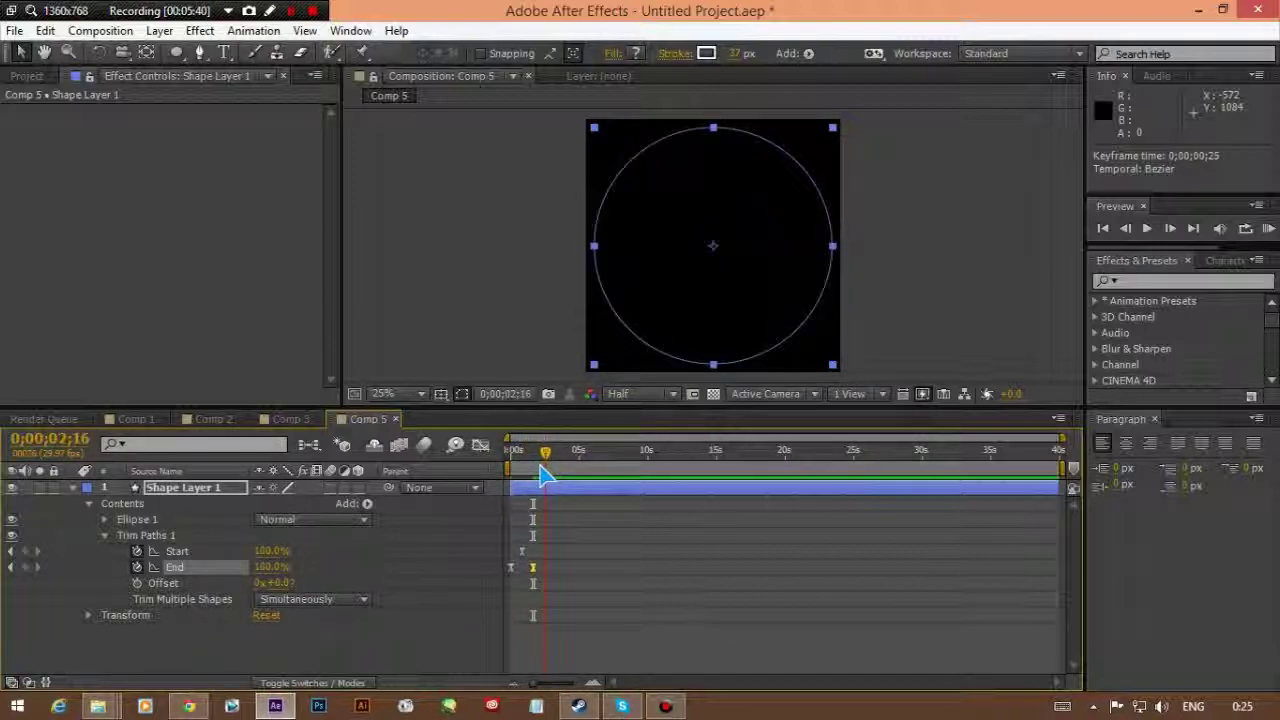
pyautogui.moveTo(270, 551); pyautogui.dragTo(296, 550)
pyautogui.click(532, 566)
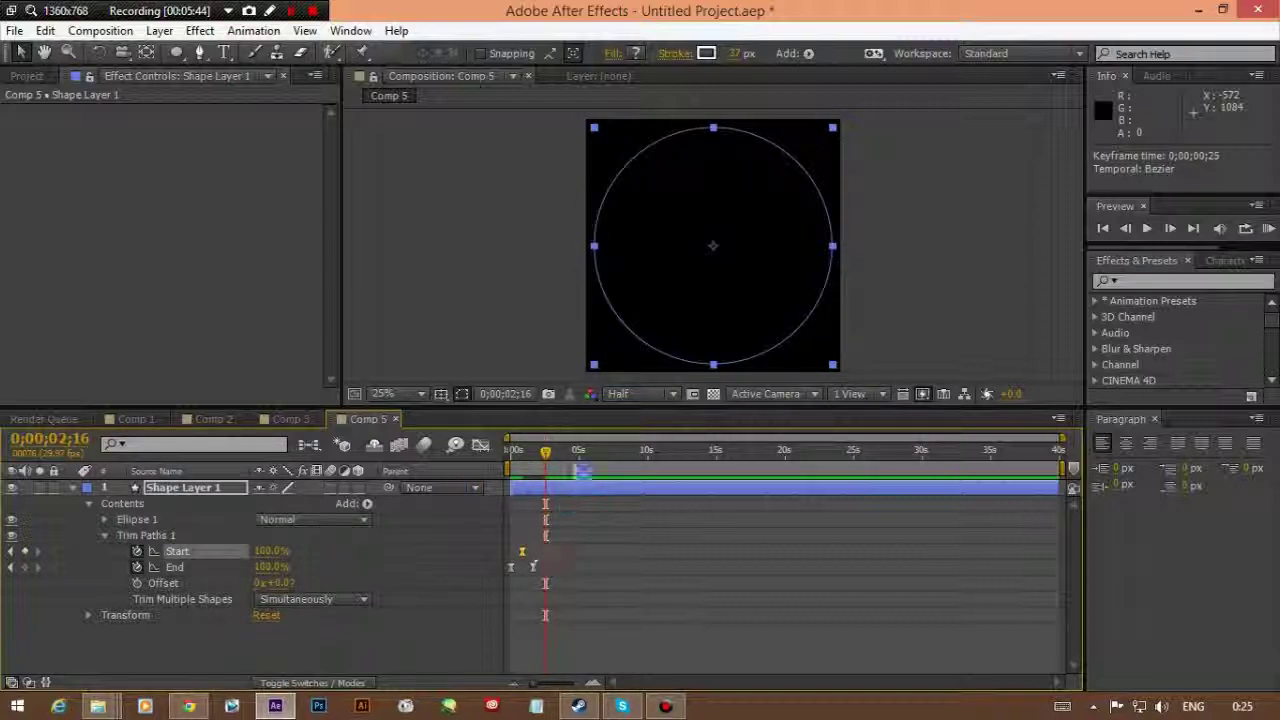
pyautogui.moveTo(550, 466)
pyautogui.mouseDown()
pyautogui.moveTo(518, 468)
pyautogui.moveTo(528, 472)
pyautogui.mouseUp()
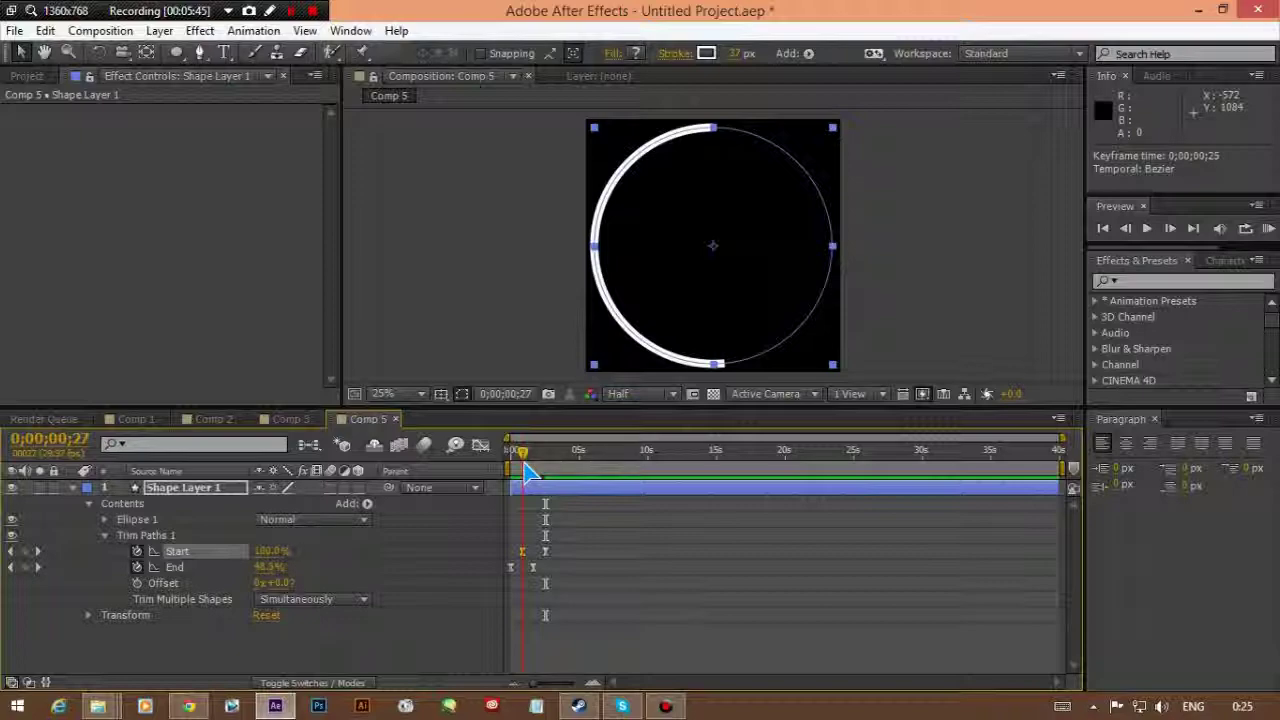
# Step: Set the first Trim Paths Start keyframe to 0%, shift the last End keyframe to 0;00;01;17, and check the trim at 0;00;01;15
pyautogui.moveTo(274, 565); pyautogui.dragTo(148, 542)
pyautogui.moveTo(527, 470); pyautogui.dragTo(566, 503)
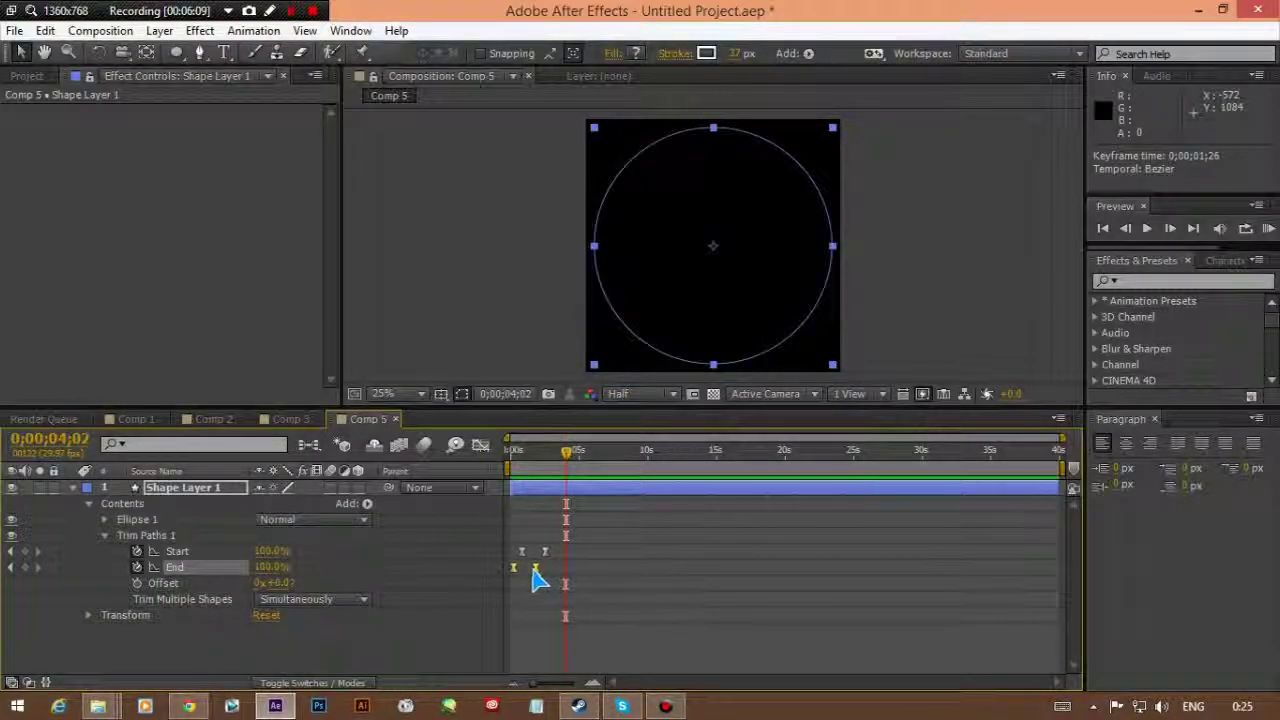
pyautogui.moveTo(566, 462); pyautogui.dragTo(531, 460)
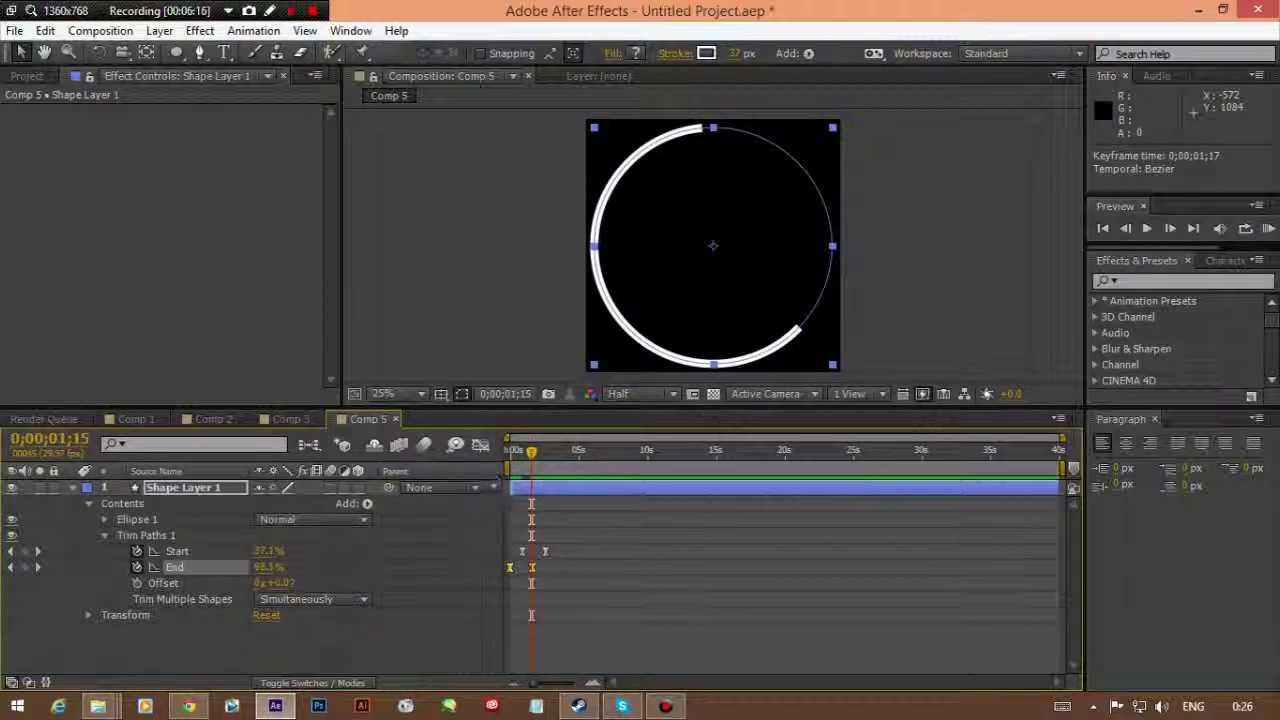
# Step: Try adjusting the easing curve of the Trim Paths End keyframes in the graph editor, undo it, and return to the keyframe view
pyautogui.click(480, 445)
pyautogui.moveTo(518, 530); pyautogui.dragTo(543, 555)
pyautogui.hotkey('ctrl', 'z')
pyautogui.click(543, 555)
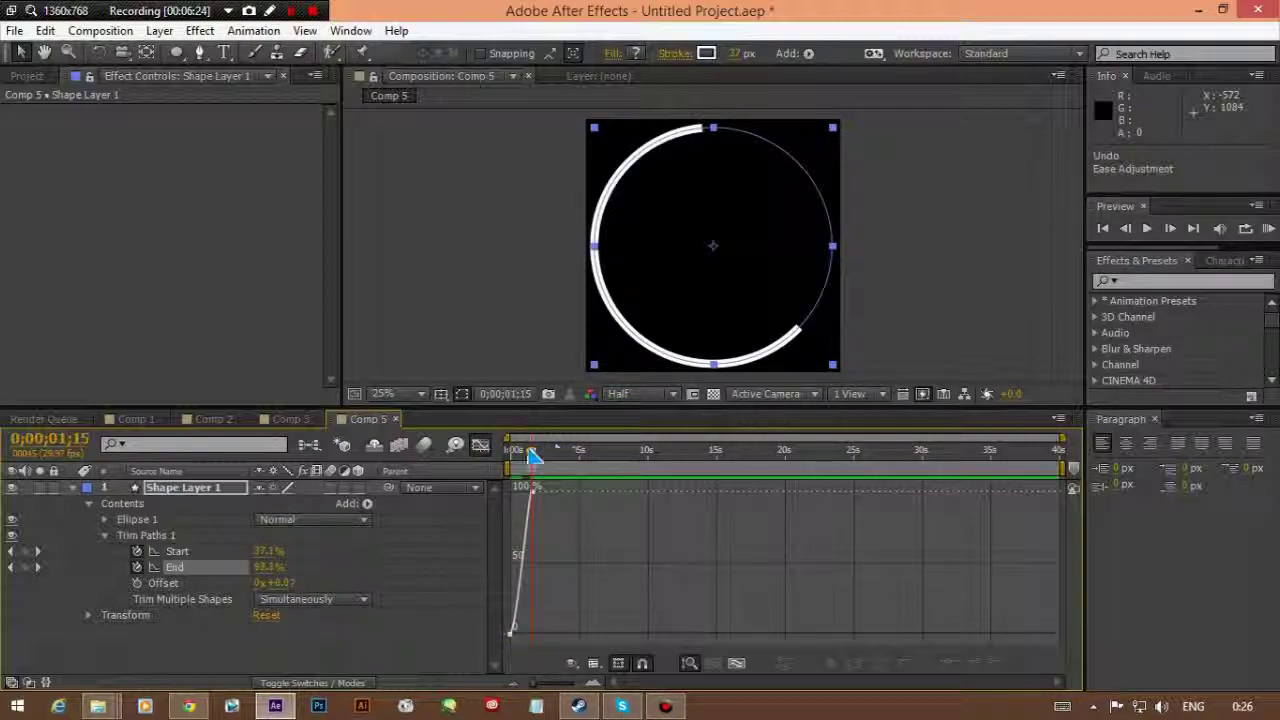
pyautogui.click(480, 445)
# Step: Place the first Trim Paths End keyframe exactly at 0;00;00;00, with the playhead at the start of the composition
pyautogui.moveTo(531, 456); pyautogui.dragTo(510, 487)
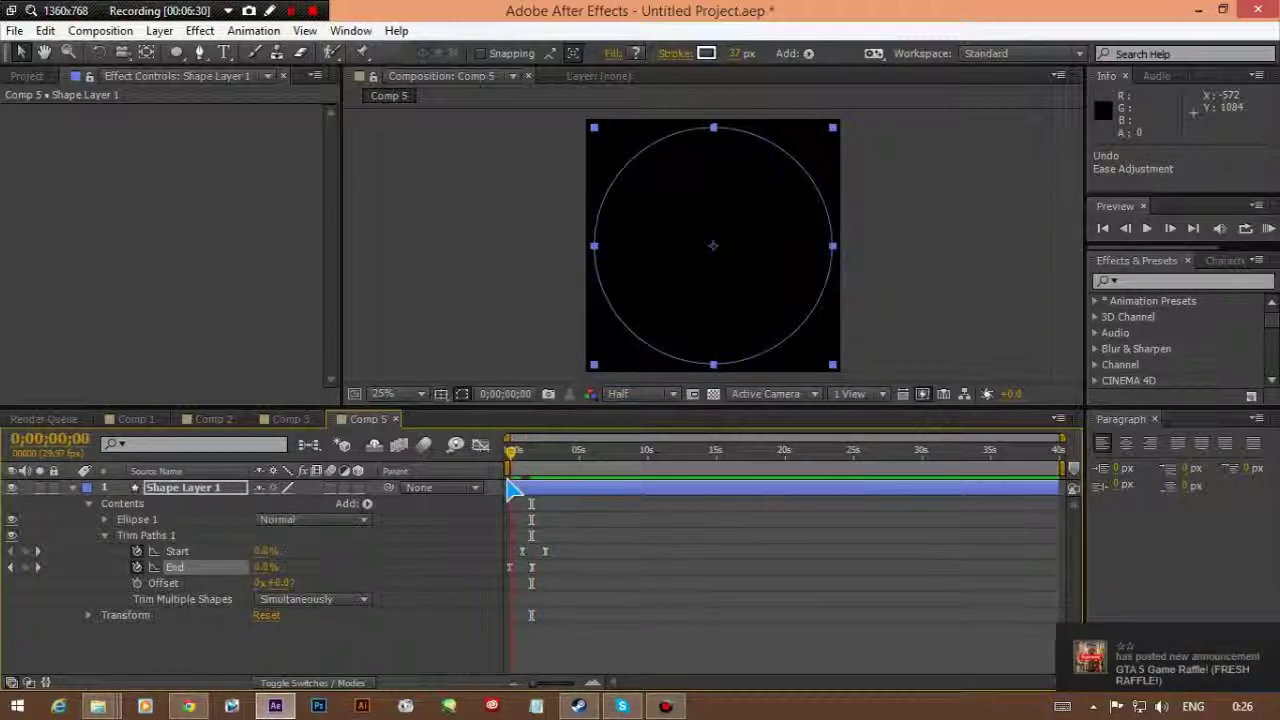
pyautogui.click(511, 568)
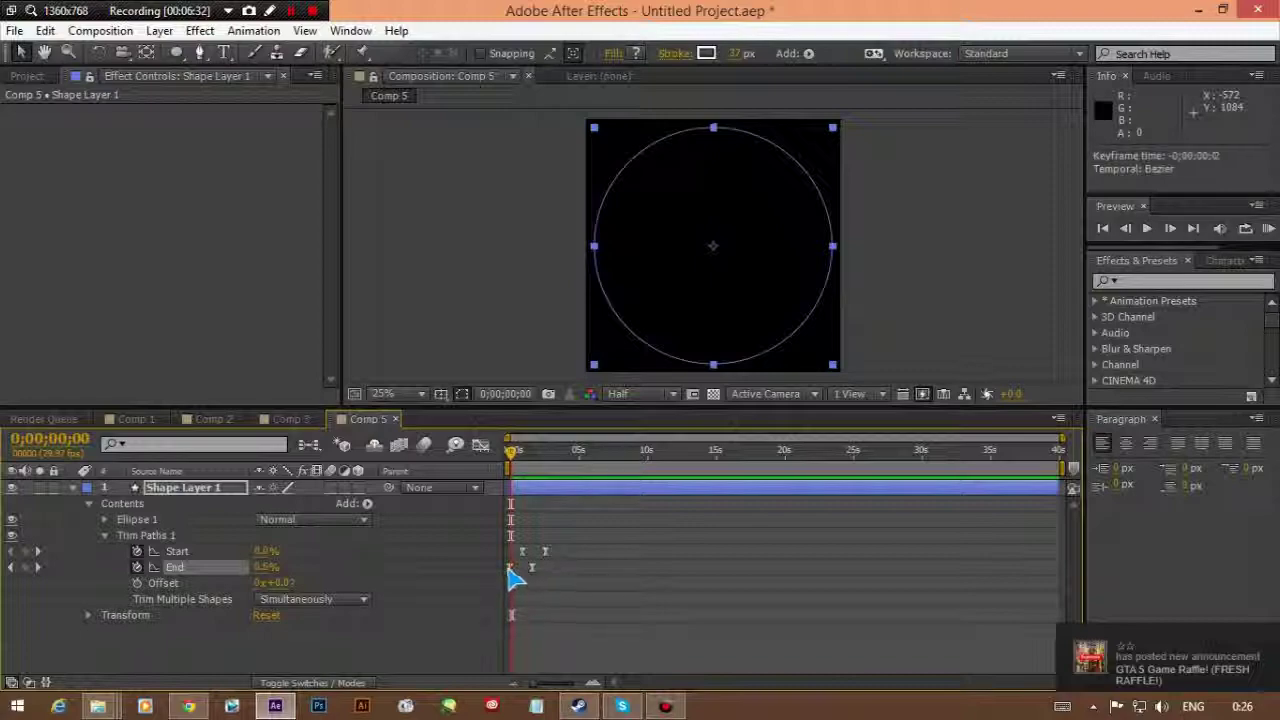
pyautogui.moveTo(512, 567); pyautogui.dragTo(509, 567)
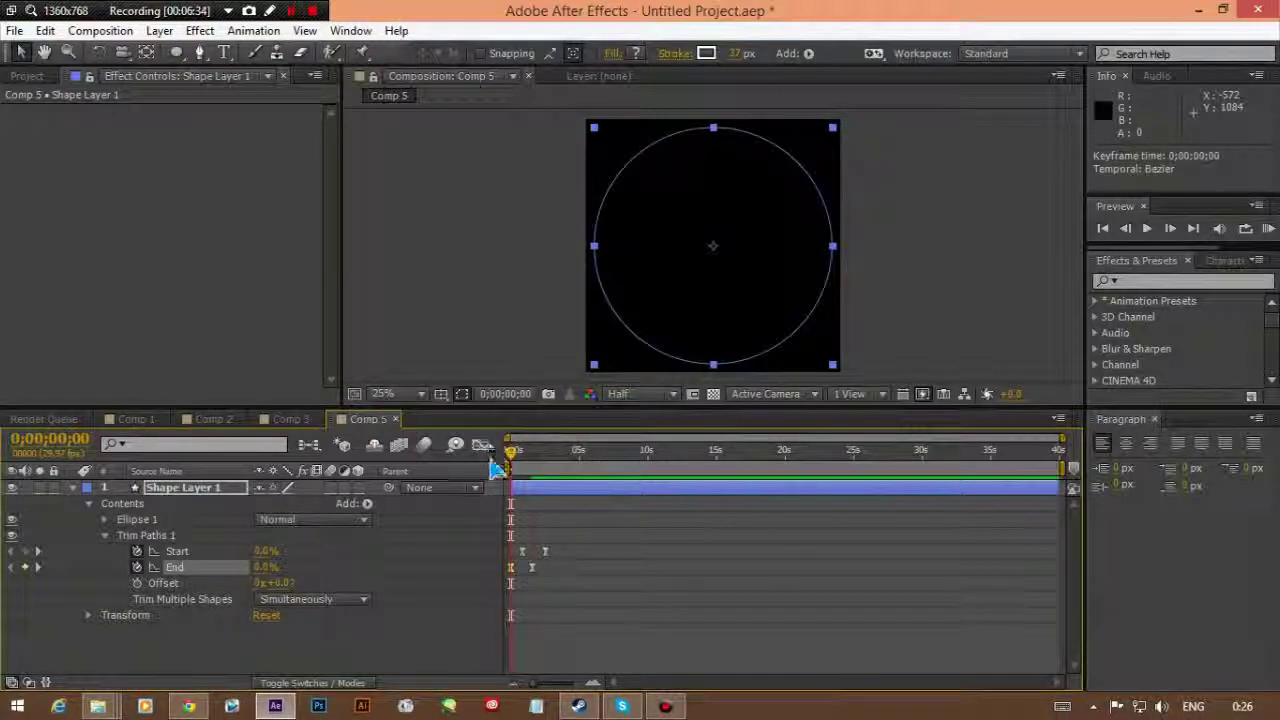
# Step: Enable motion blur for the composition and Shape Layer 1, and preview the ring animation up to 0;00;01;07
pyautogui.click(424, 445)
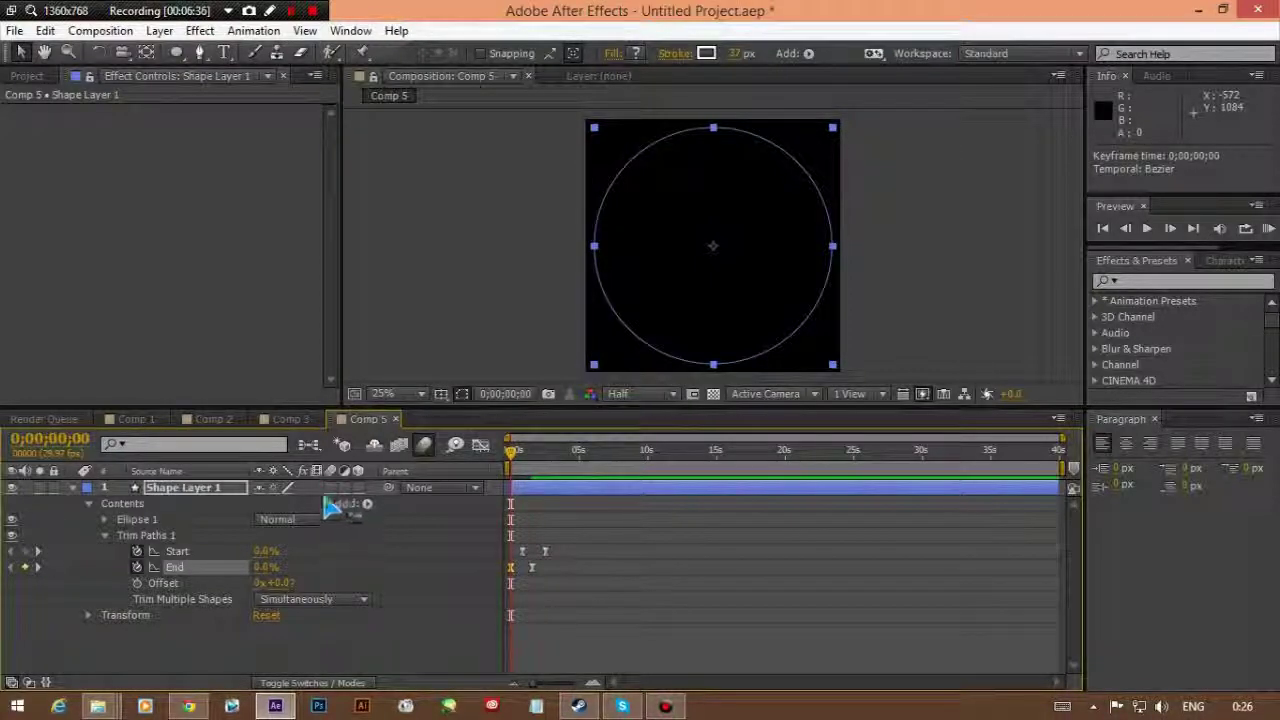
pyautogui.press('space')
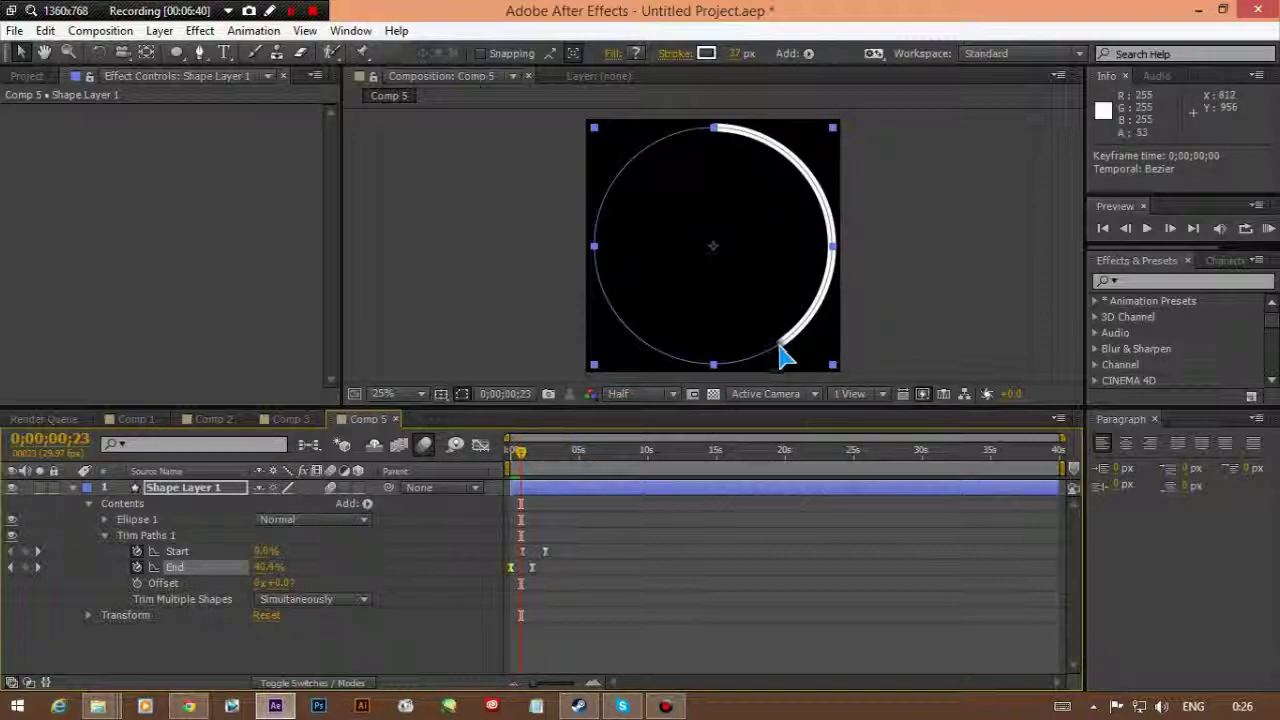
pyautogui.moveTo(536, 465)
pyautogui.mouseDown()
pyautogui.moveTo(548, 466)
pyautogui.moveTo(517, 466)
pyautogui.moveTo(528, 462)
pyautogui.moveTo(529, 488)
pyautogui.mouseUp()
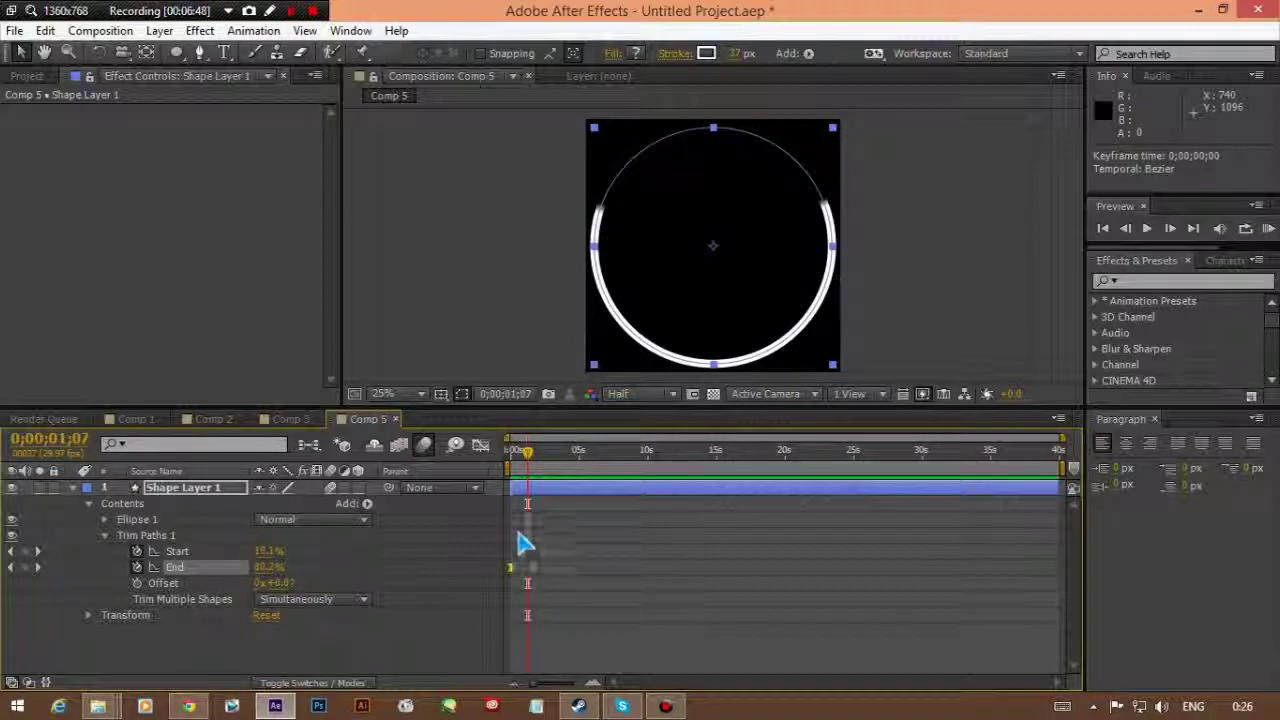
# Step: Retime the trim by moving the last End keyframe to 0;00;01;07 and the last Start keyframe to about 2 seconds
pyautogui.moveTo(535, 541)
pyautogui.mouseDown()
pyautogui.moveTo(543, 563)
pyautogui.moveTo(547, 551)
pyautogui.moveTo(613, 566)
pyautogui.mouseUp()
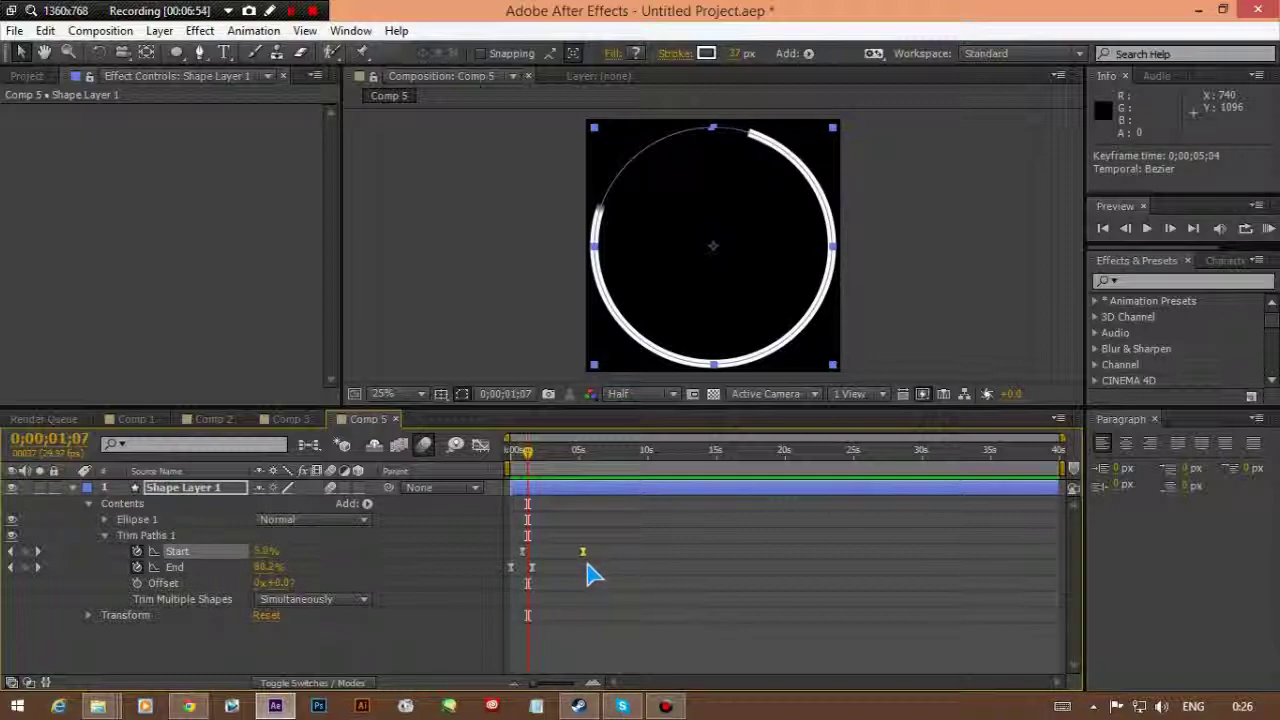
pyautogui.moveTo(597, 574); pyautogui.dragTo(567, 584)
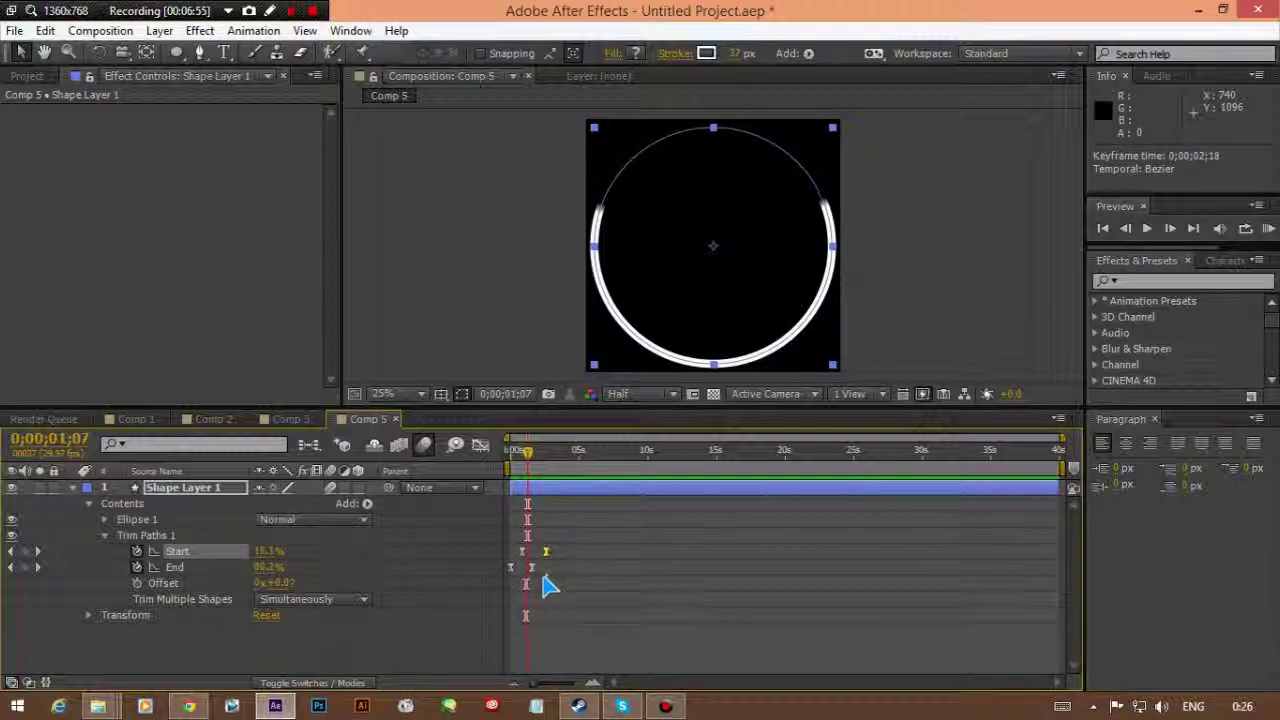
pyautogui.moveTo(531, 524); pyautogui.dragTo(554, 592)
pyautogui.moveTo(542, 551)
pyautogui.mouseDown()
pyautogui.moveTo(610, 570)
pyautogui.moveTo(540, 570)
pyautogui.moveTo(529, 565)
pyautogui.moveTo(541, 568)
pyautogui.moveTo(538, 554)
pyautogui.moveTo(671, 551)
pyautogui.mouseUp()
pyautogui.click(534, 523)
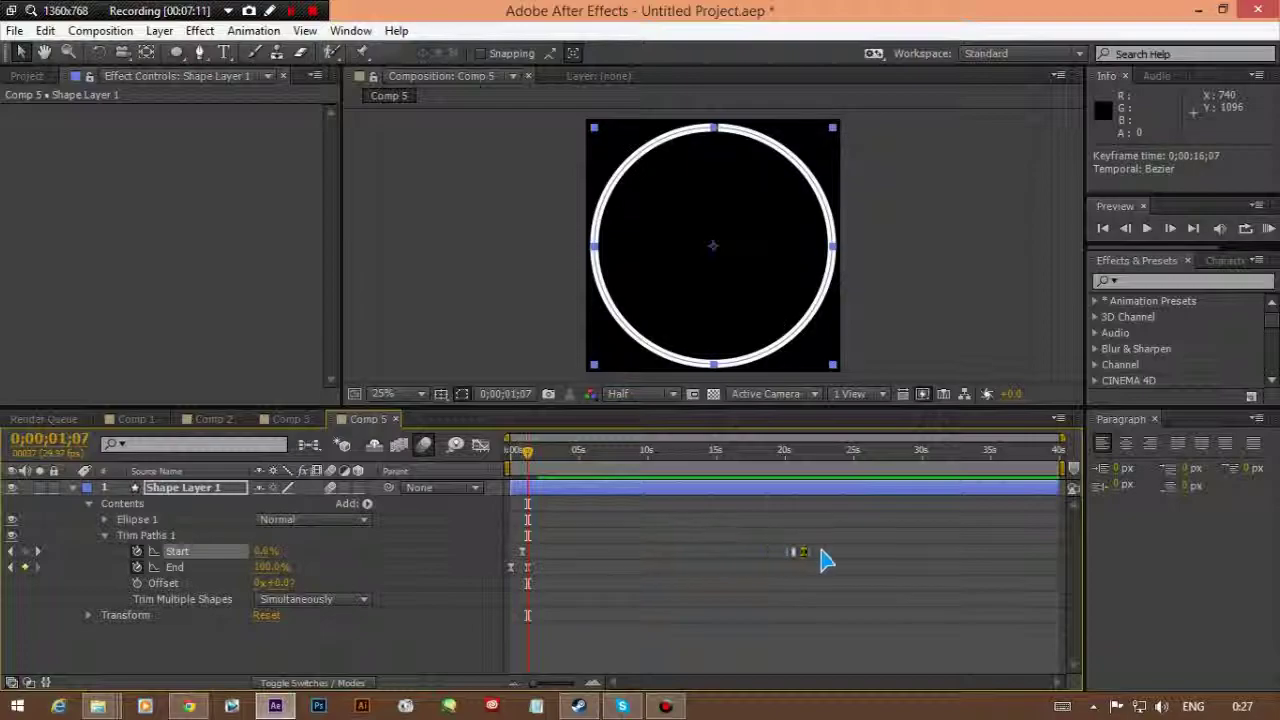
pyautogui.moveTo(925, 558); pyautogui.dragTo(536, 565)
pyautogui.click(527, 568)
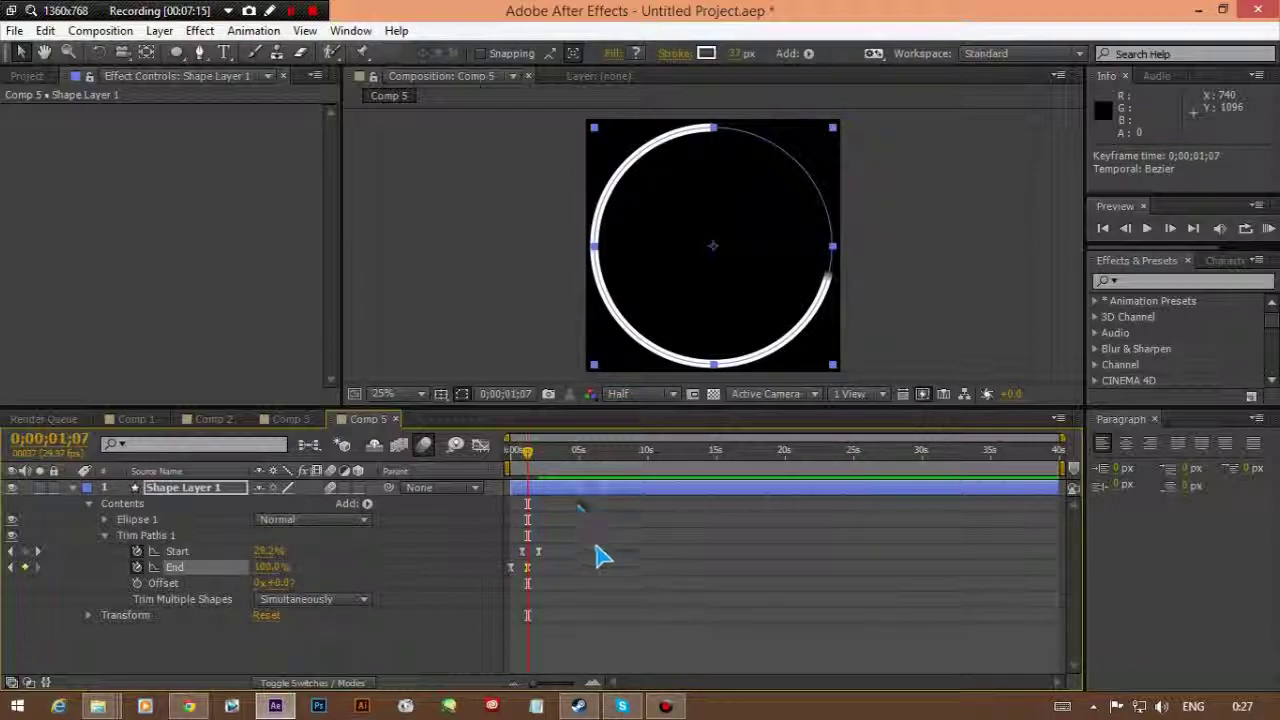
# Step: Collapse Shape Layer 1 and paste six copies of it into the composition
pyautogui.click(73, 488)
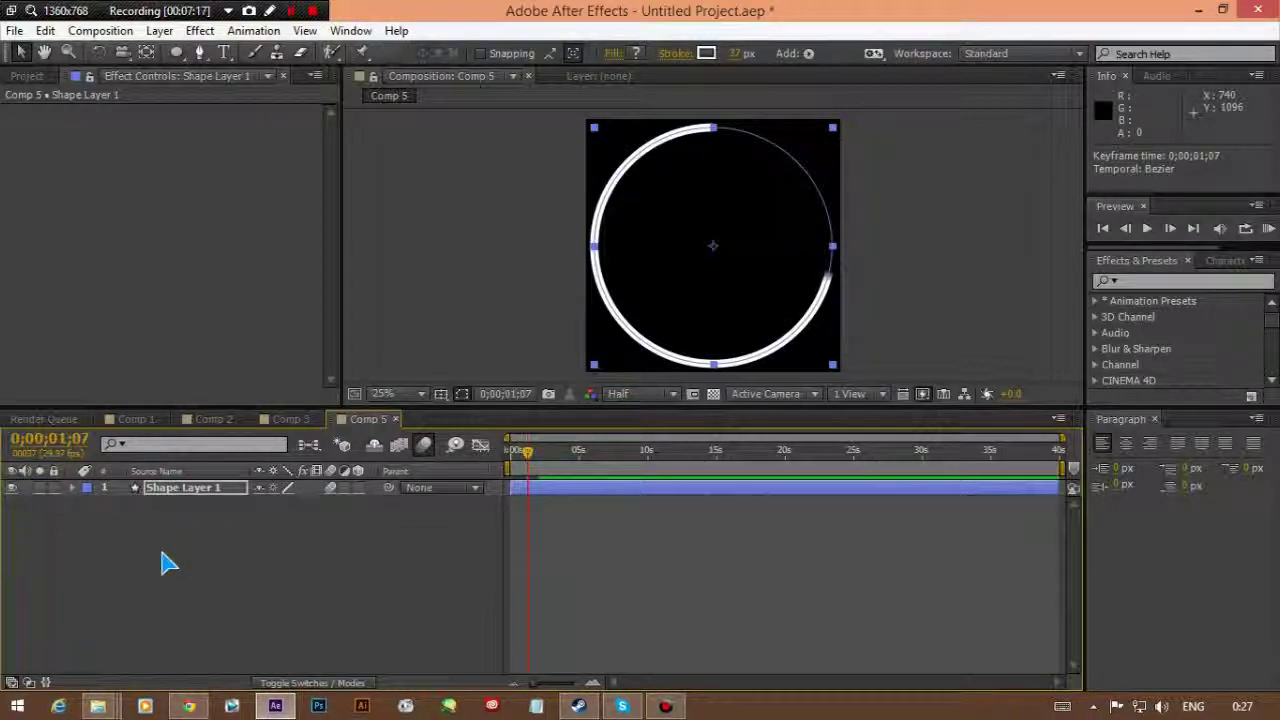
pyautogui.click(197, 490)
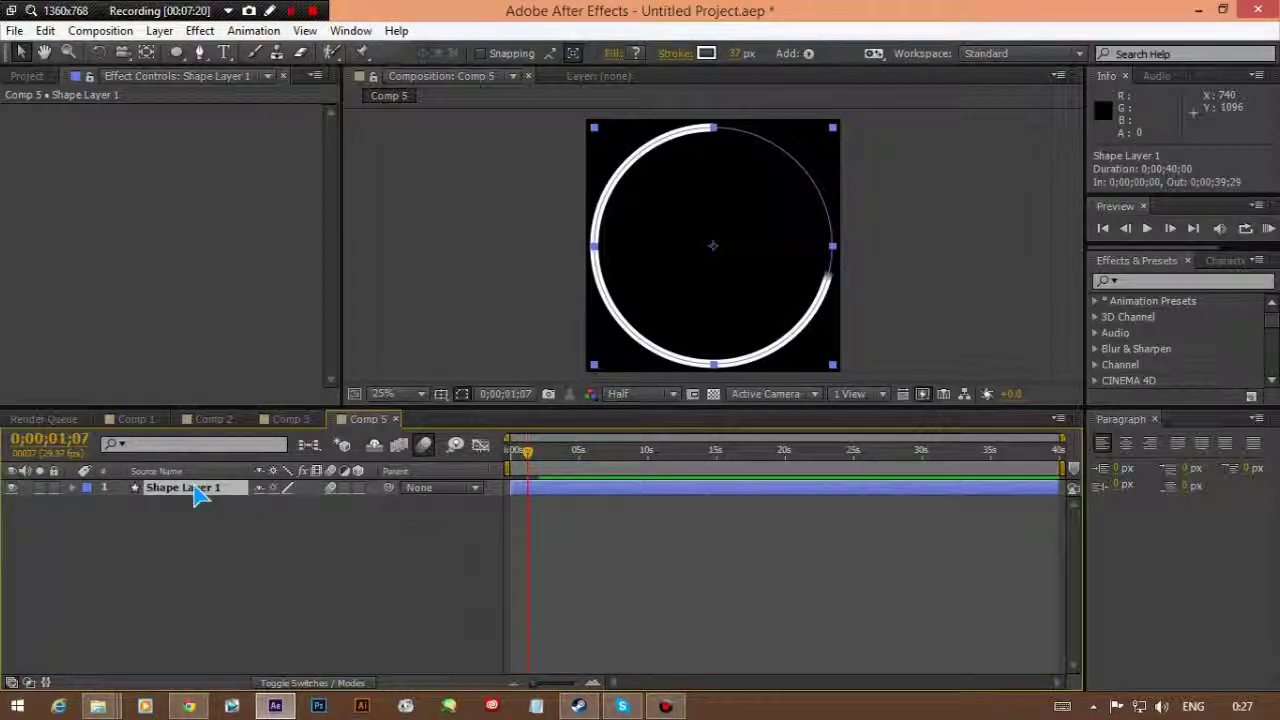
pyautogui.hotkey('ctrl', 'c')
pyautogui.hotkey('ctrl', 'v')
pyautogui.hotkey('ctrl', 'v')
pyautogui.hotkey('ctrl', 'v')
pyautogui.hotkey('ctrl', 'v')
pyautogui.hotkey('ctrl', 'v')
pyautogui.hotkey('ctrl', 'v')
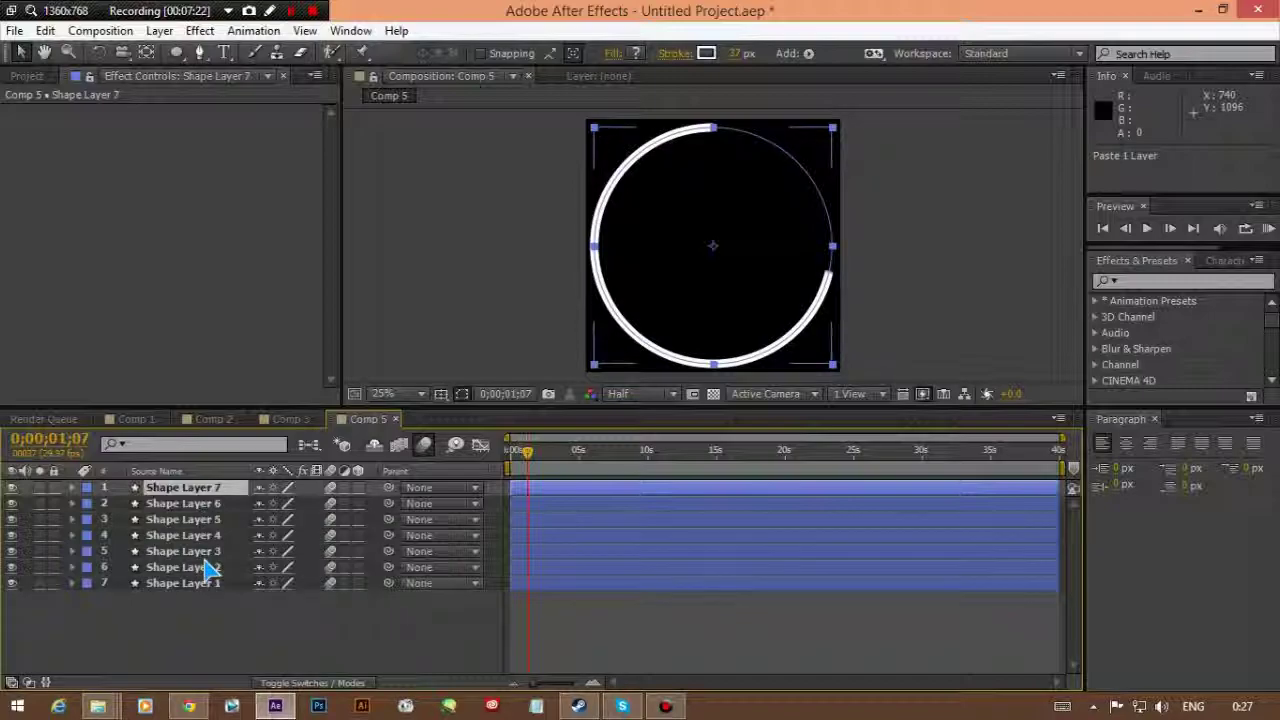
# Step: Scale Ellipse 1 of Shape Layer 2 to 77.4% and set its stroke width to 89
pyautogui.click(202, 566)
pyautogui.click(72, 567)
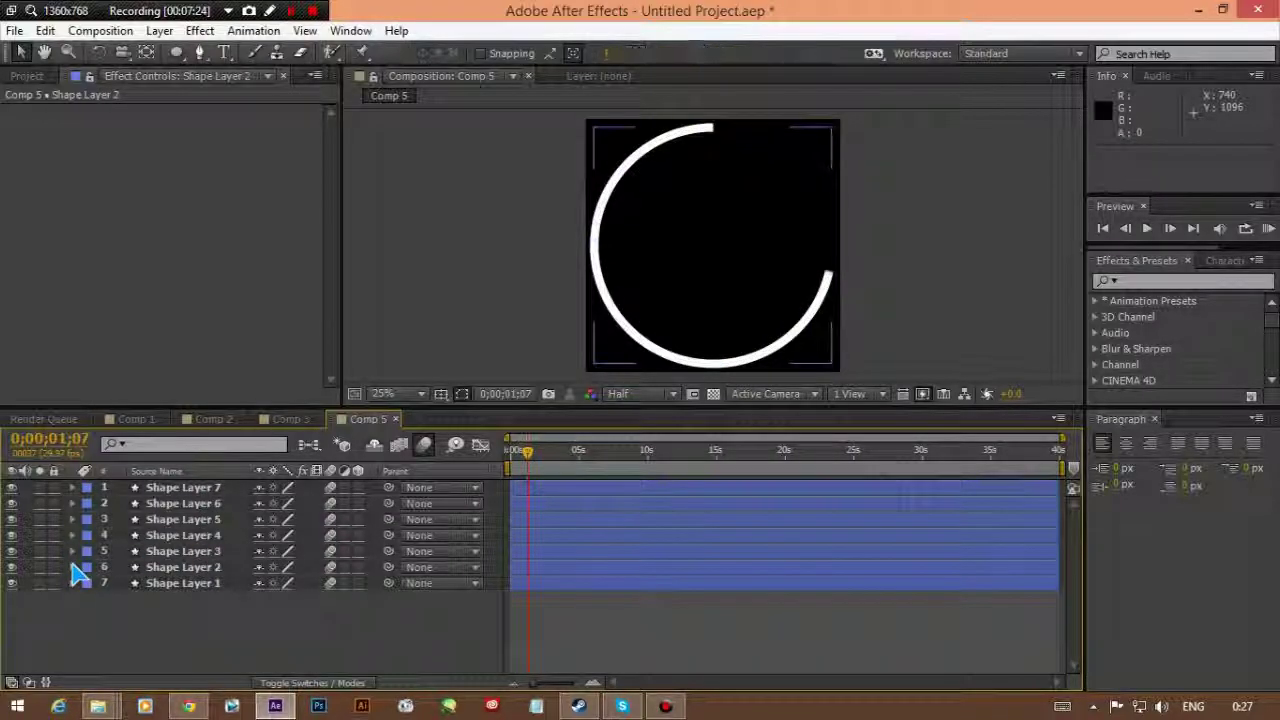
pyautogui.click(71, 568)
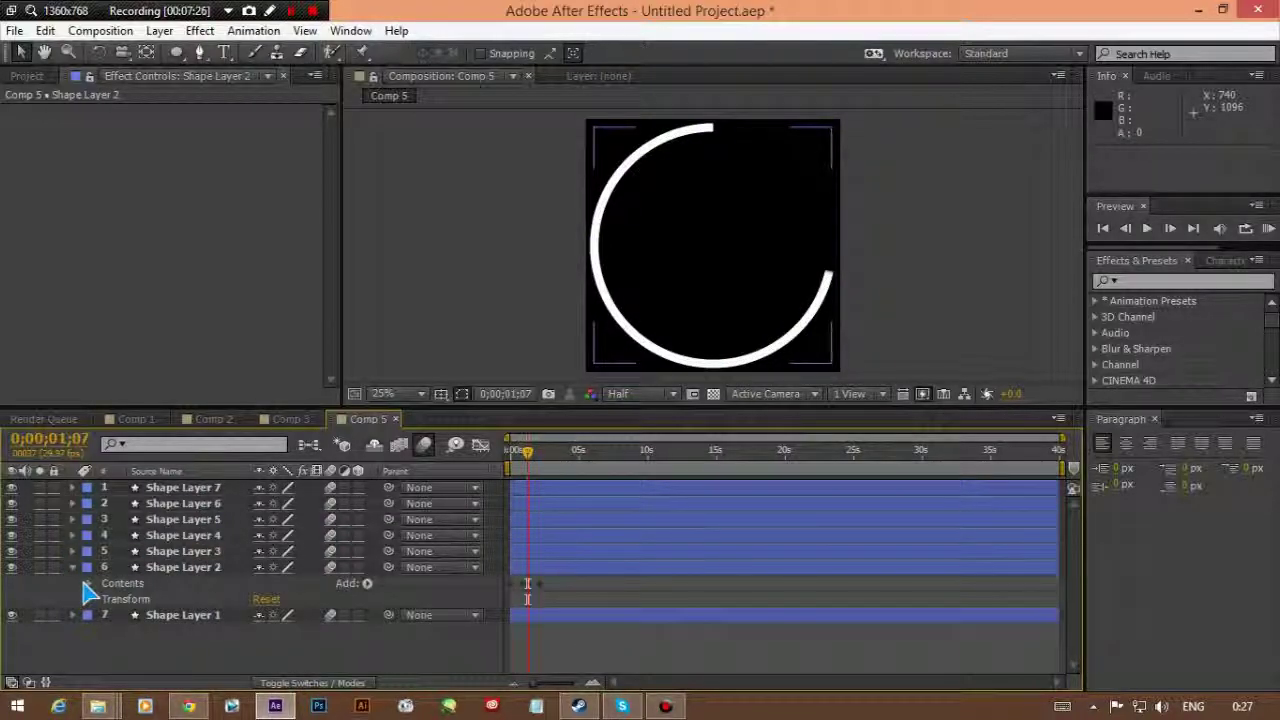
pyautogui.click(88, 584)
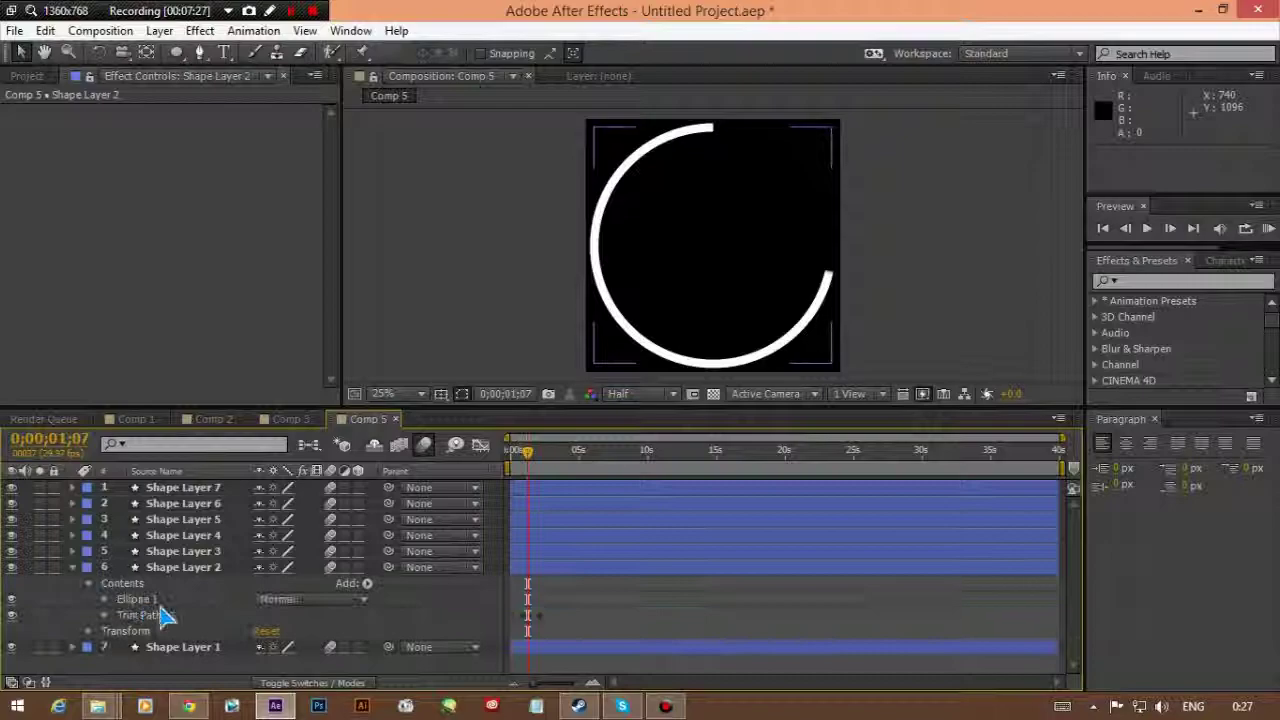
pyautogui.click(105, 600)
pyautogui.click(121, 631)
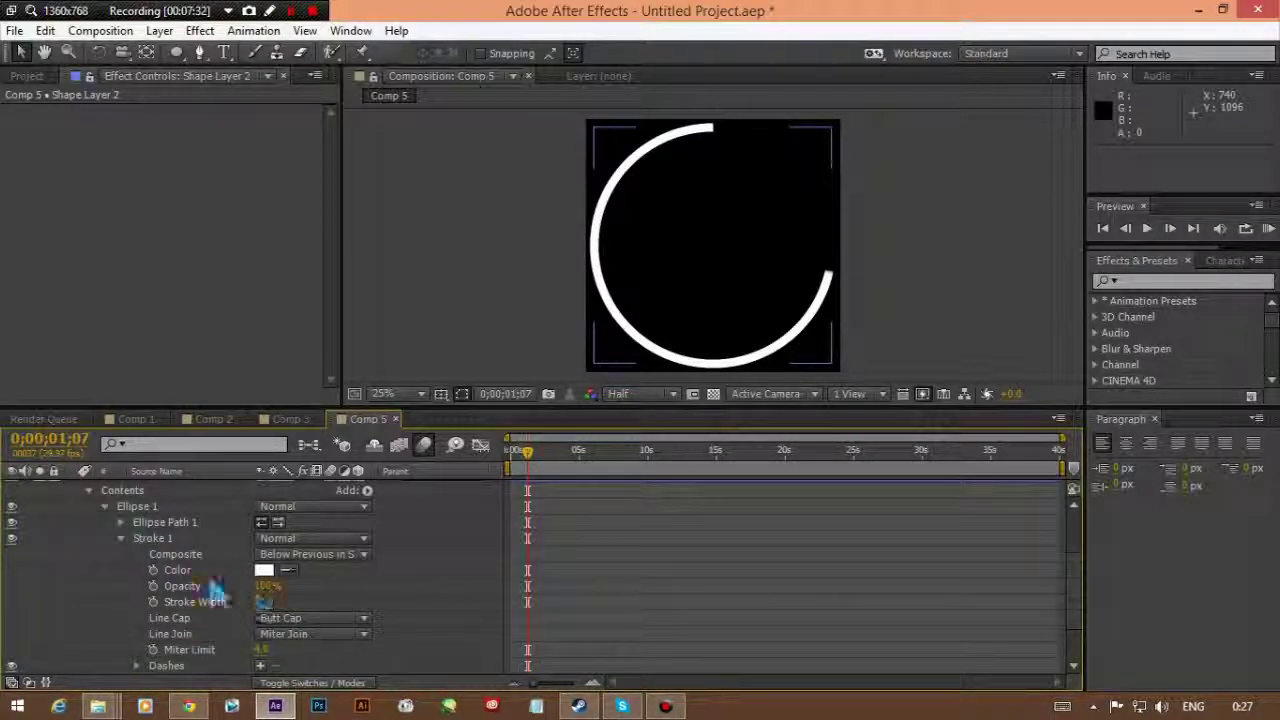
pyautogui.scroll(-2, 147, 563)
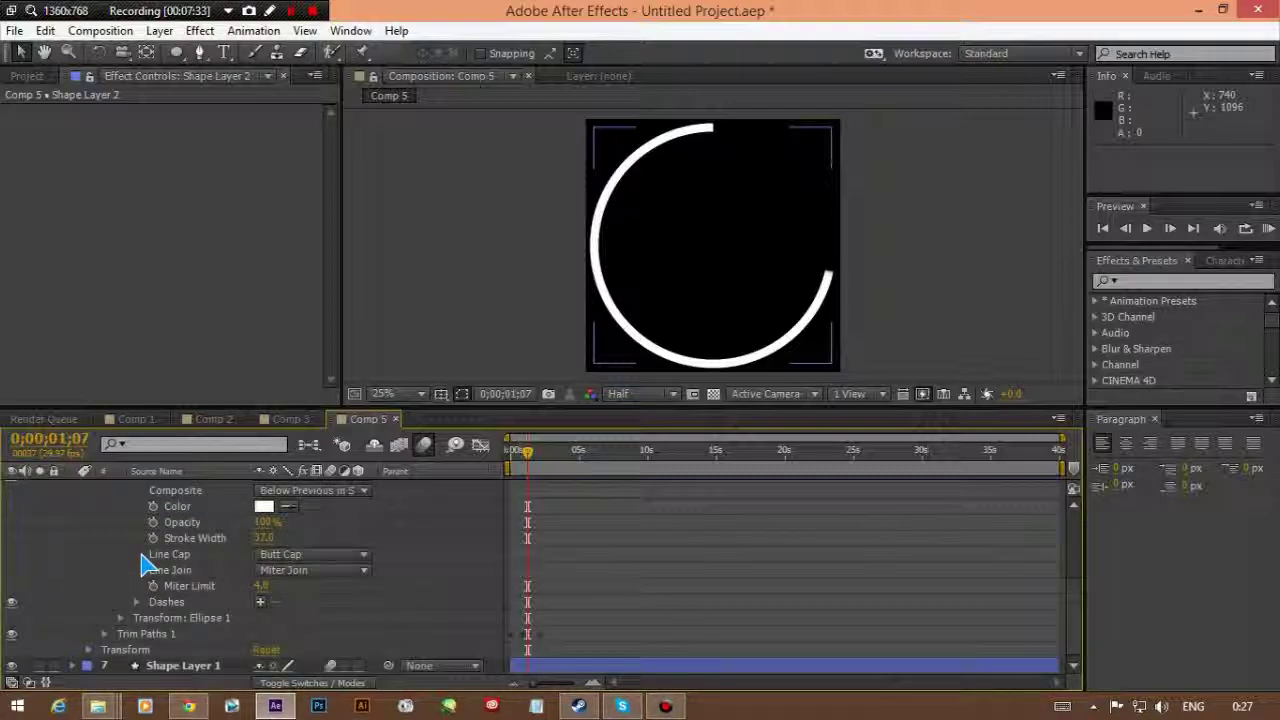
pyautogui.click(120, 618)
pyautogui.scroll(-4, 263, 651)
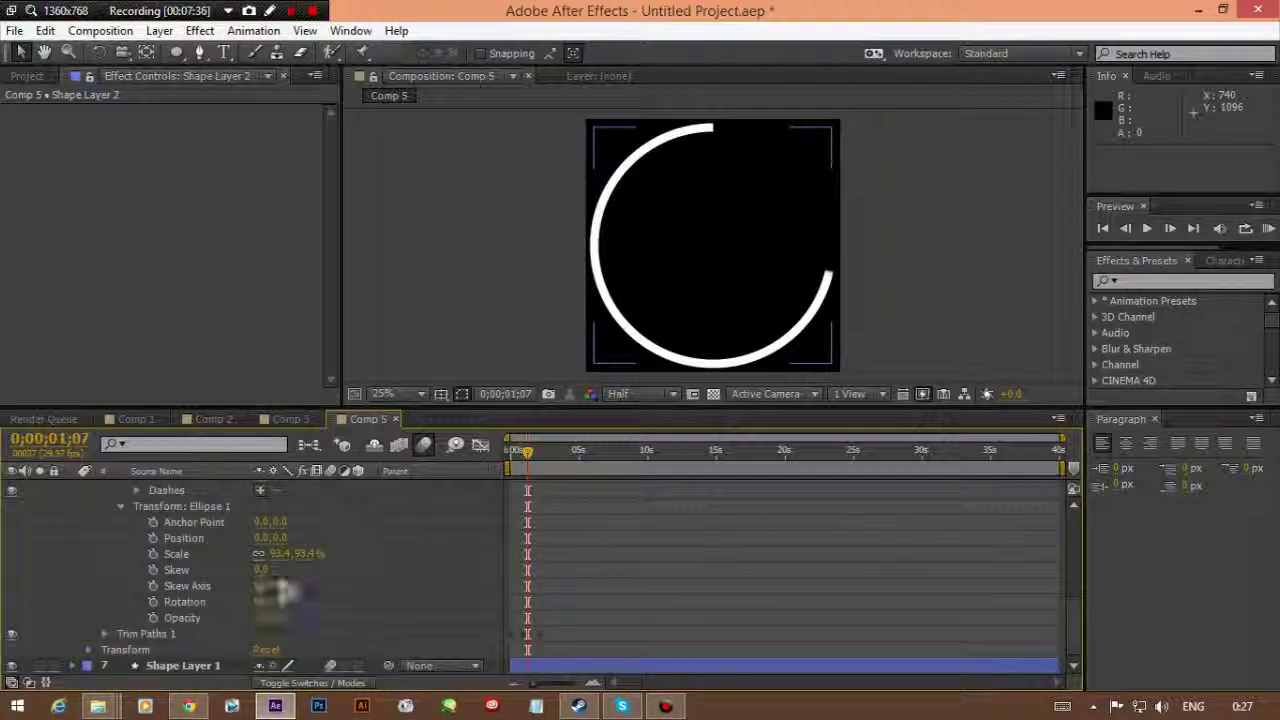
pyautogui.moveTo(295, 555)
pyautogui.mouseDown()
pyautogui.moveTo(272, 569)
pyautogui.moveTo(305, 567)
pyautogui.mouseUp()
pyautogui.scroll(3, 300, 560)
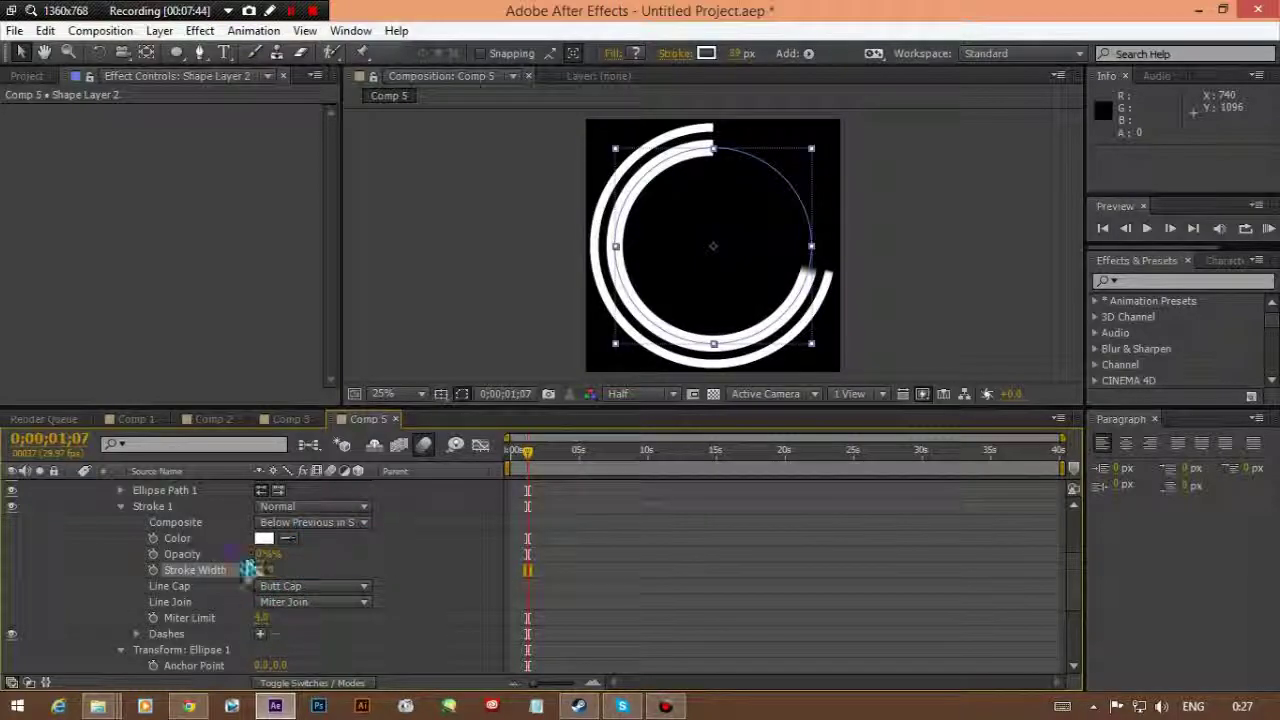
pyautogui.scroll(1, 236, 580)
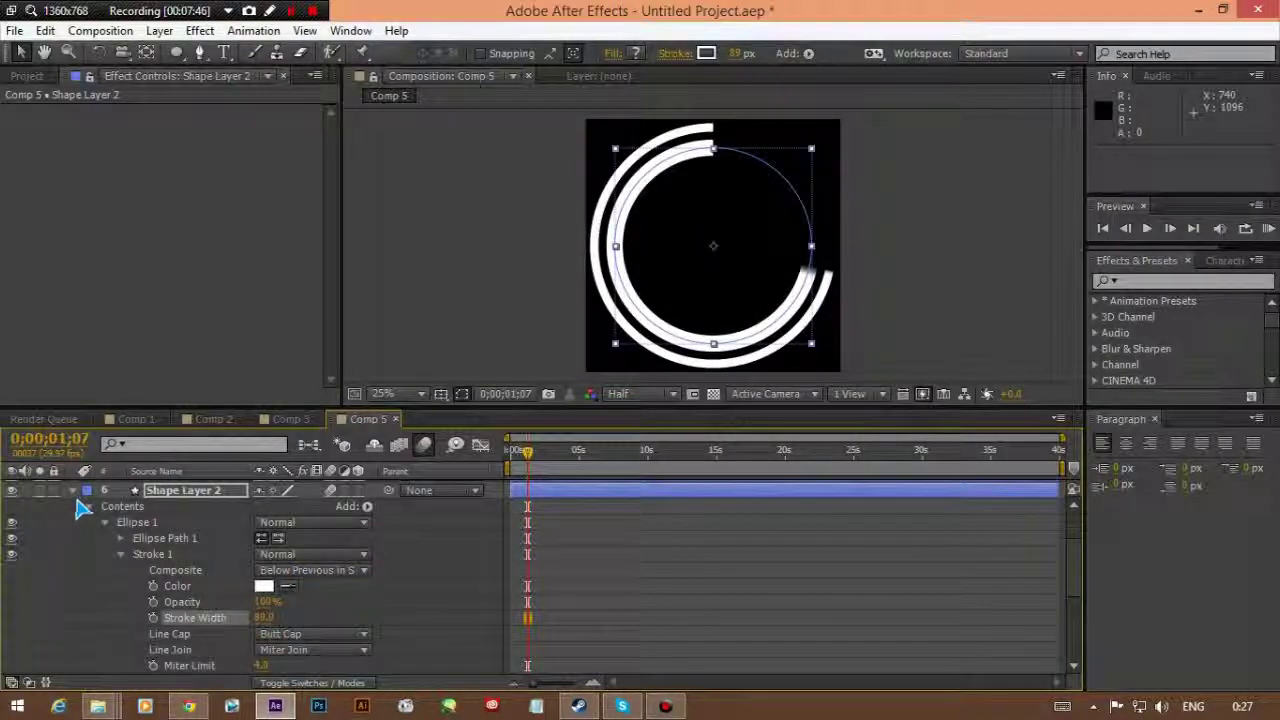
# Step: Move Shape Layer 2's Start keyframes to time zero and 0;00;01;07, its first End keyframe to 0;00;00;29, and check both rings at 0;00;00;19
pyautogui.scroll(-4, 262, 592)
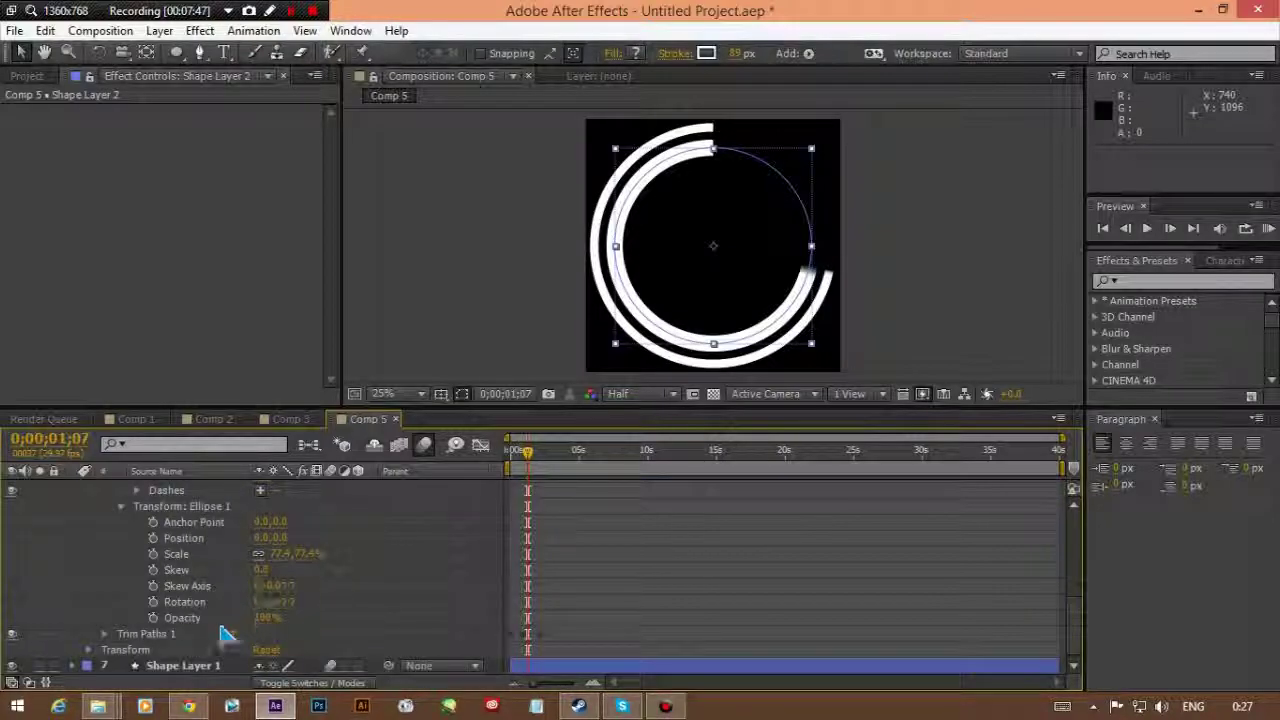
pyautogui.click(96, 634)
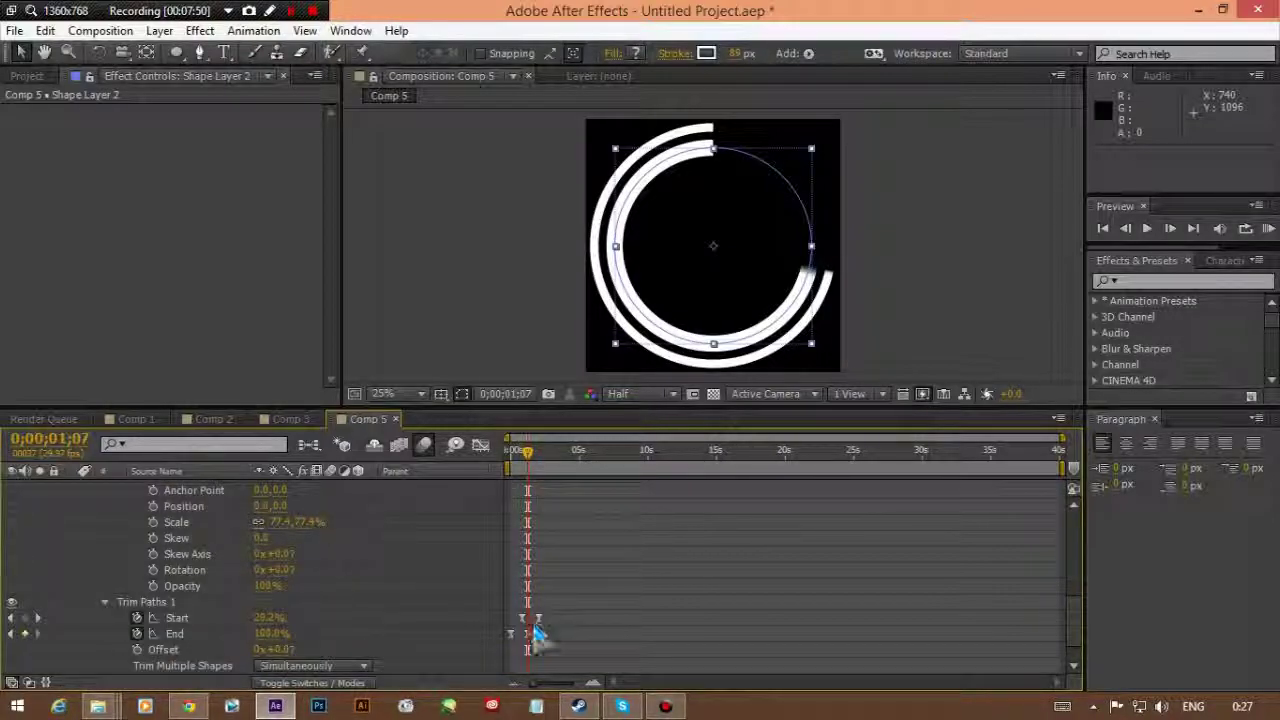
pyautogui.moveTo(508, 643); pyautogui.dragTo(552, 646)
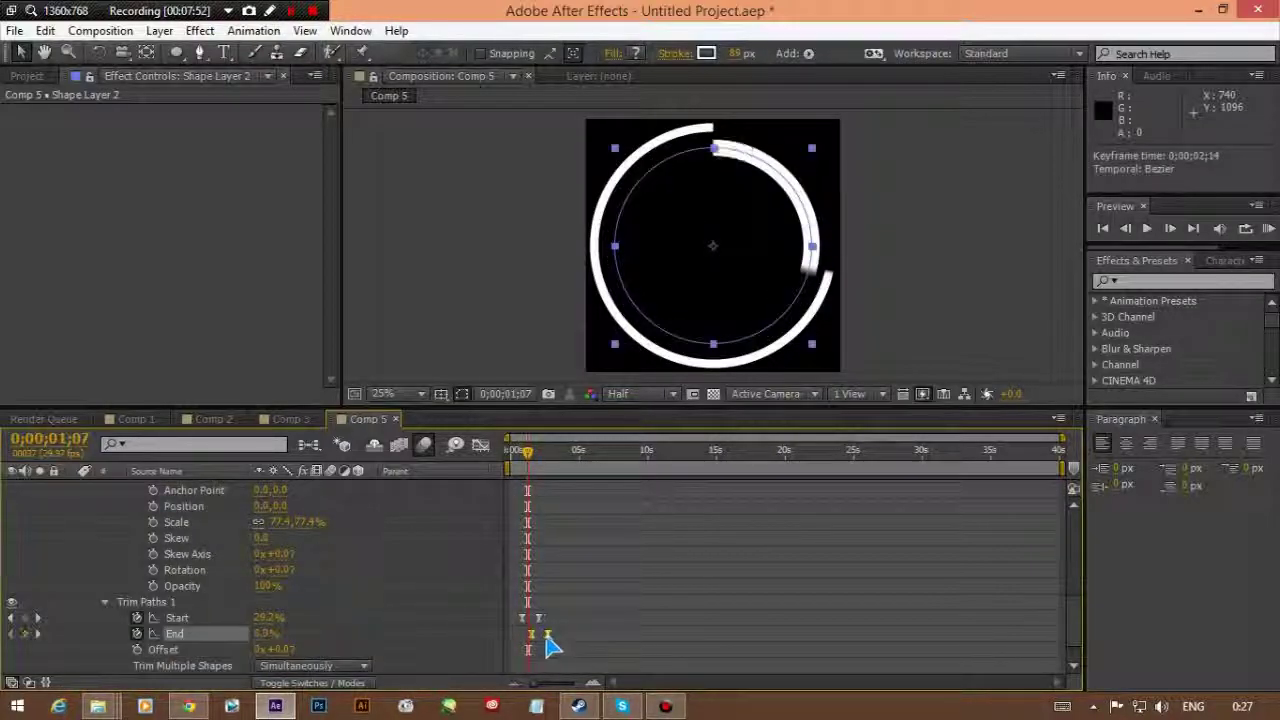
pyautogui.moveTo(557, 589); pyautogui.dragTo(524, 637)
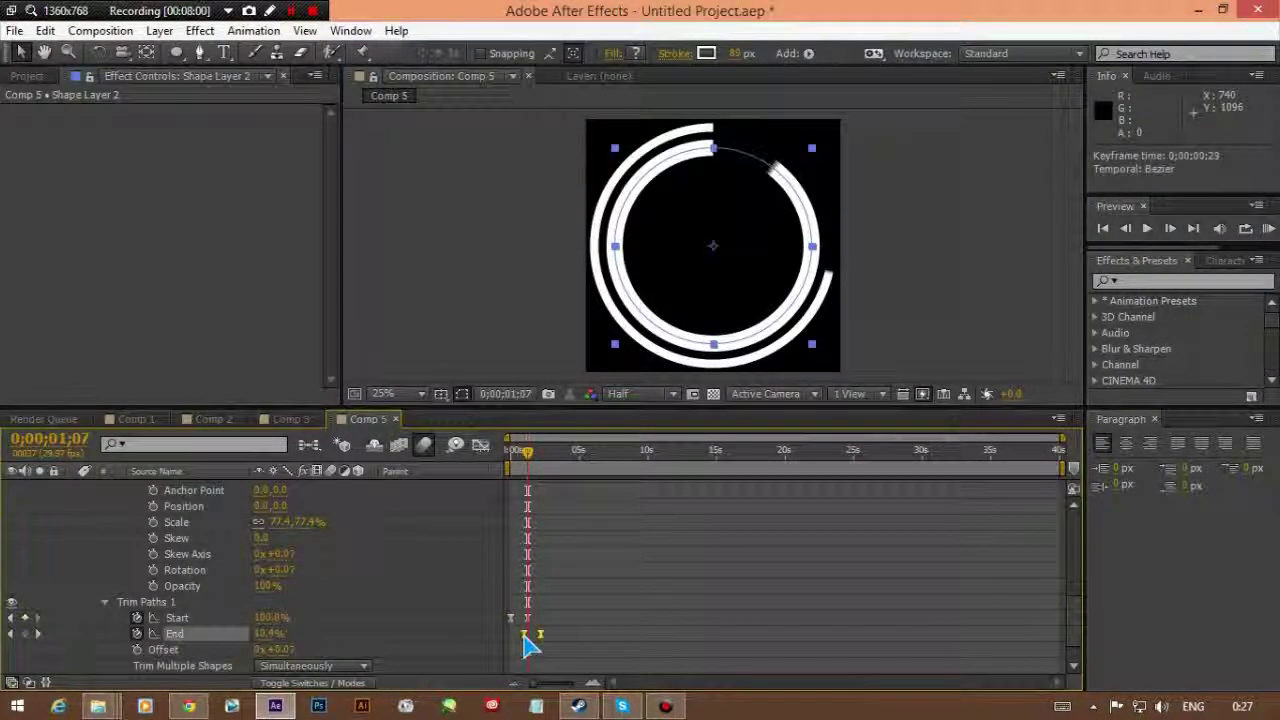
pyautogui.scroll(-2, 281, 561)
pyautogui.scroll(5, 281, 561)
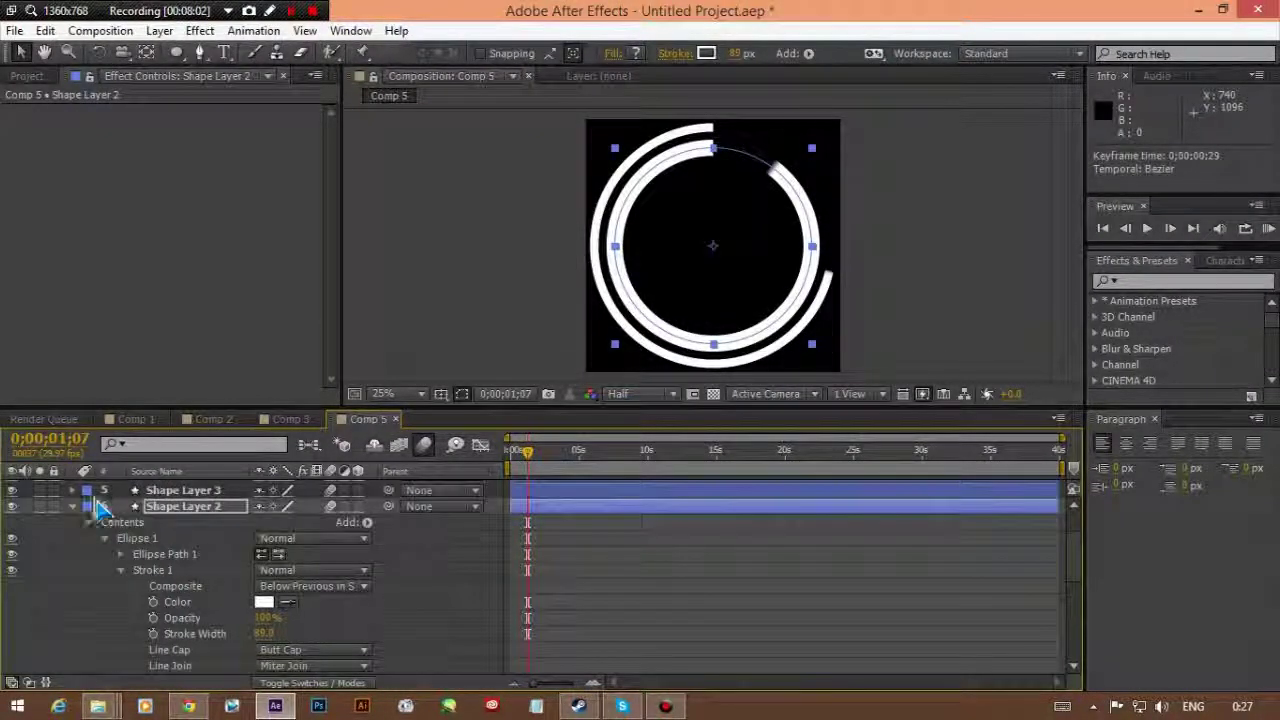
pyautogui.click(73, 505)
pyautogui.moveTo(520, 459)
pyautogui.mouseDown()
pyautogui.moveTo(545, 462)
pyautogui.moveTo(520, 471)
pyautogui.mouseUp()
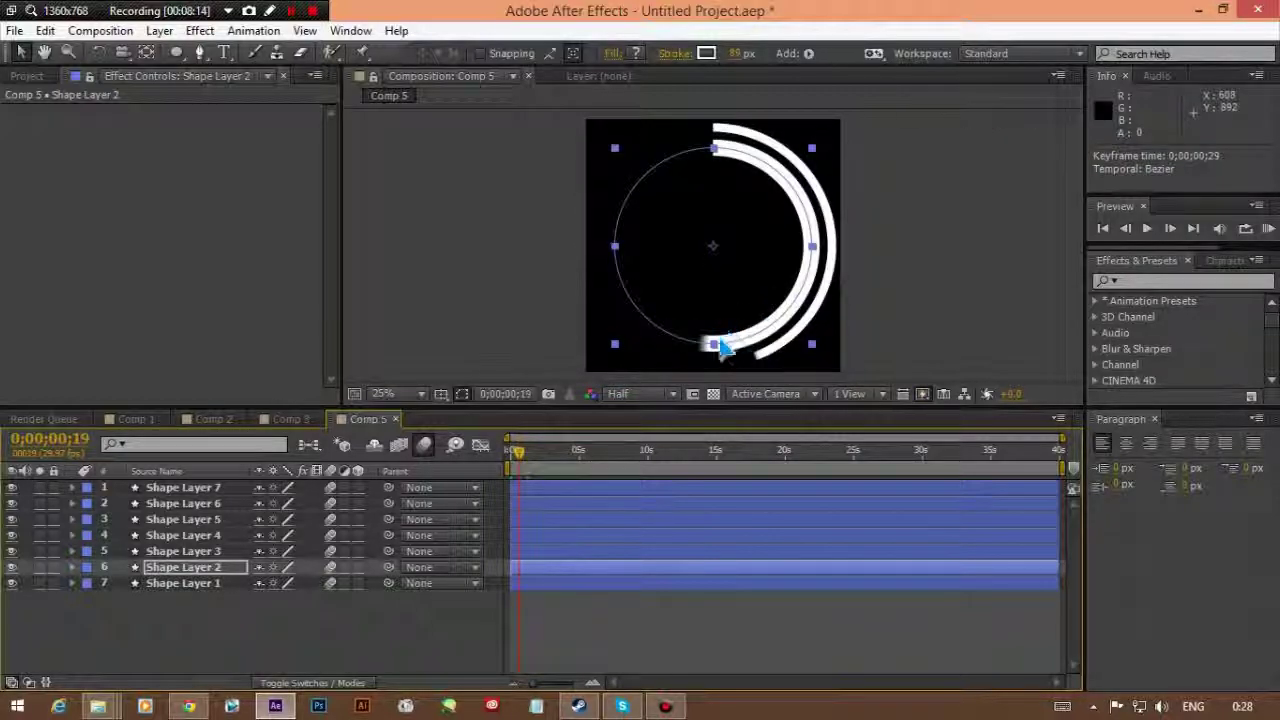
# Step: Set Shape Layer 3's first Trim Paths End keyframe, at time zero, to 100%
pyautogui.click(72, 551)
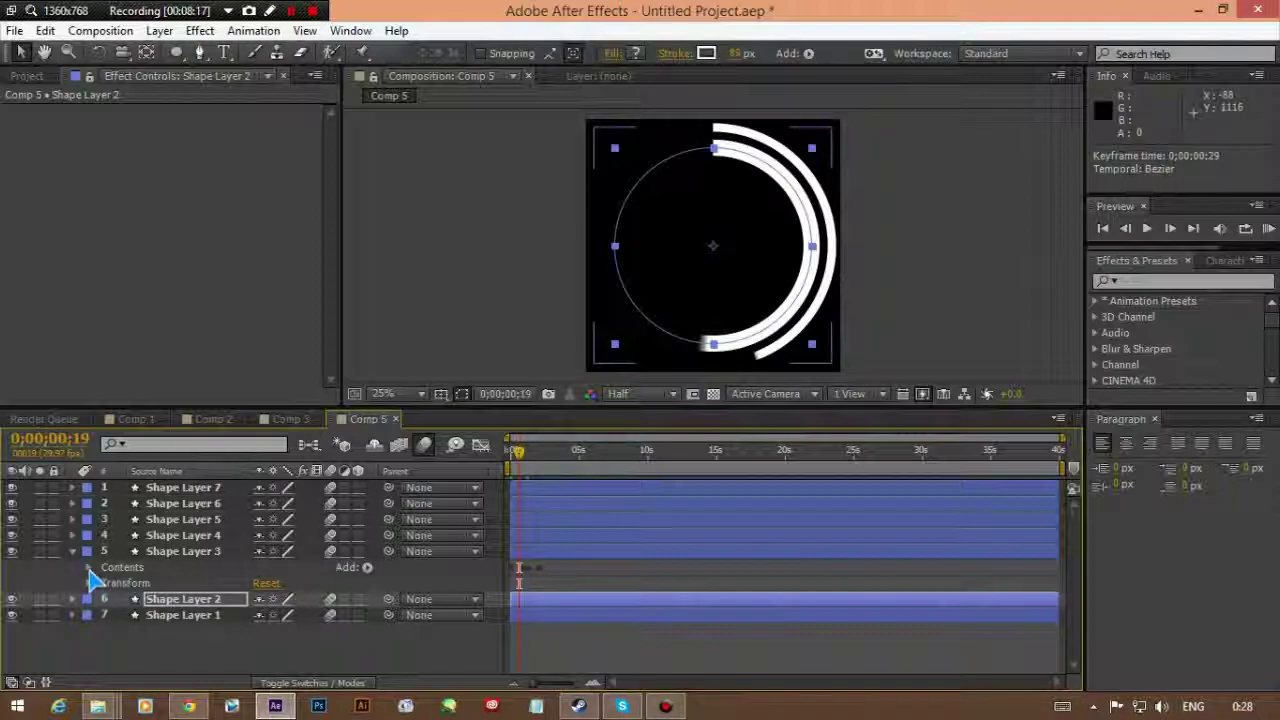
pyautogui.click(89, 568)
pyautogui.click(105, 600)
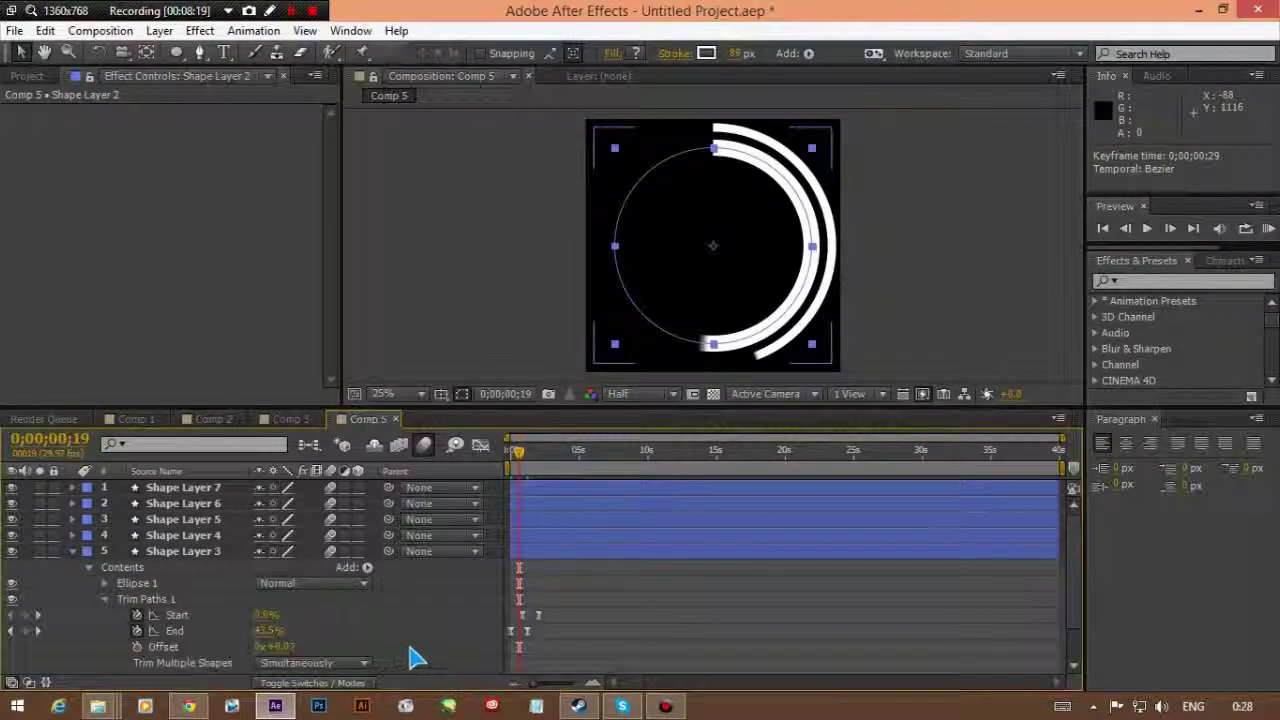
pyautogui.moveTo(518, 453); pyautogui.dragTo(511, 453)
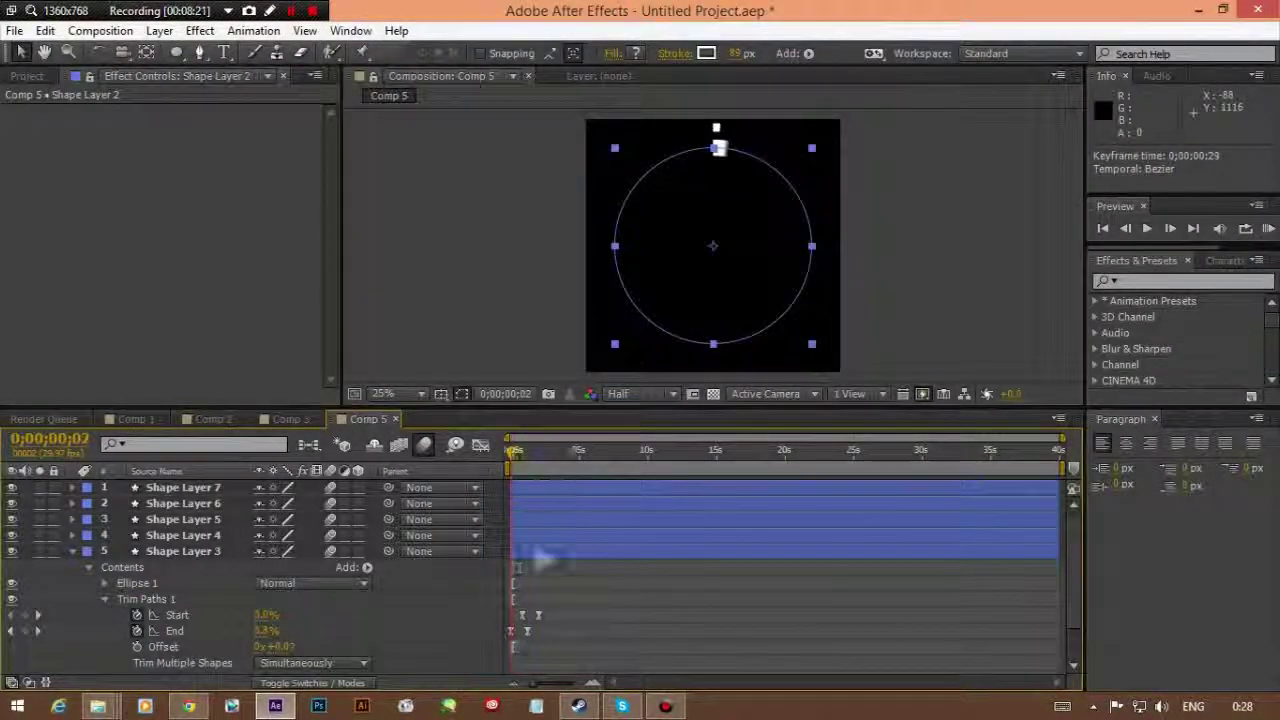
pyautogui.click(511, 631)
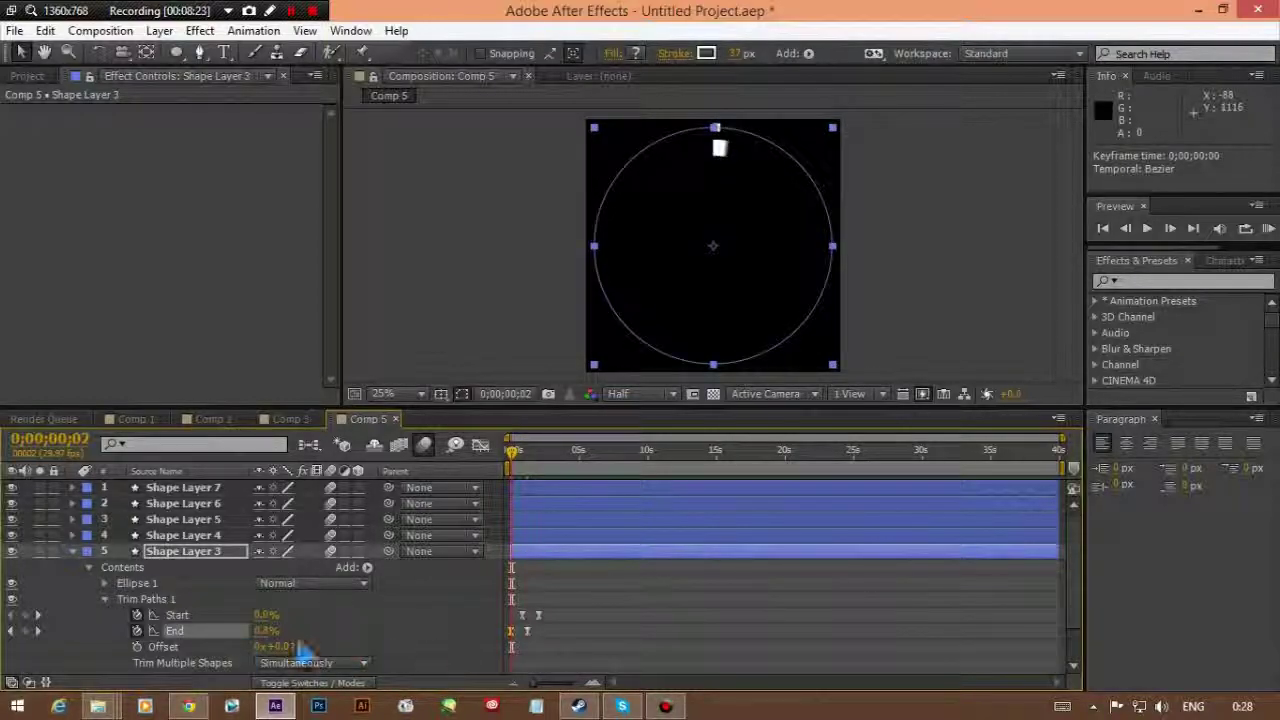
pyautogui.moveTo(520, 465); pyautogui.dragTo(510, 465)
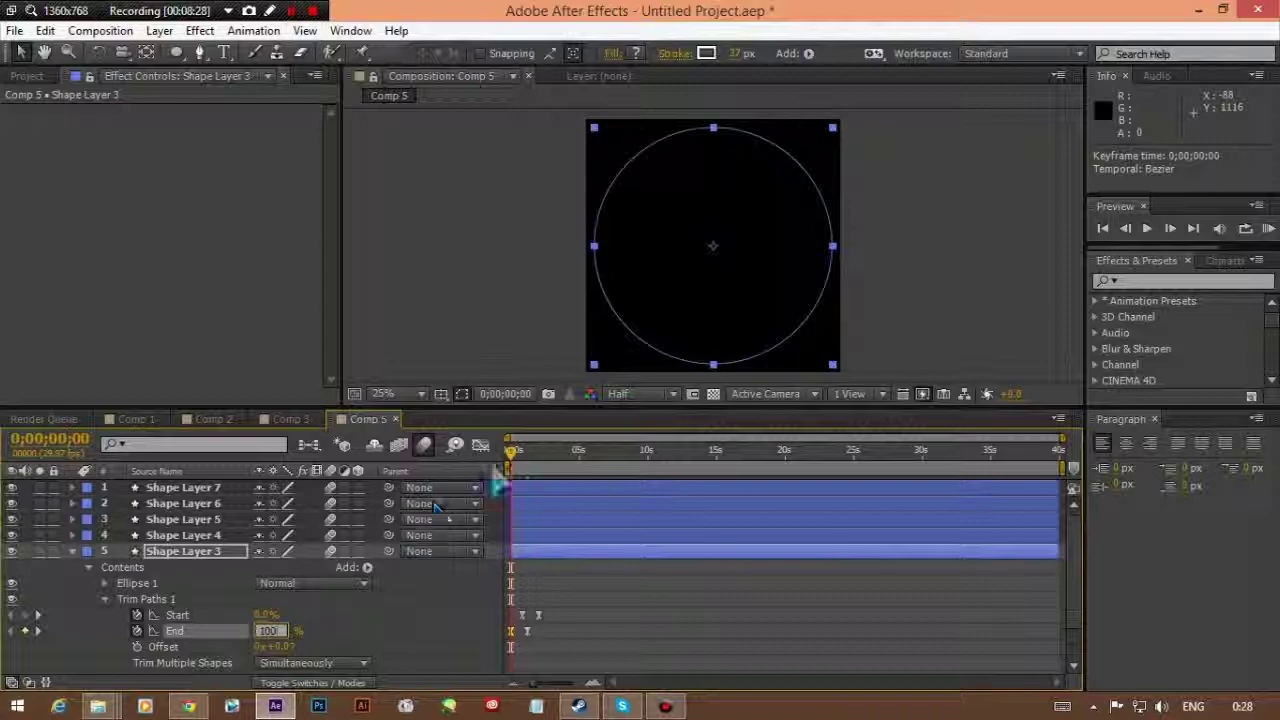
# Step: Set Shape Layer 3's first Trim Paths Start keyframe, at 0;00;00;25, to 100%
pyautogui.moveTo(510, 456); pyautogui.dragTo(523, 457)
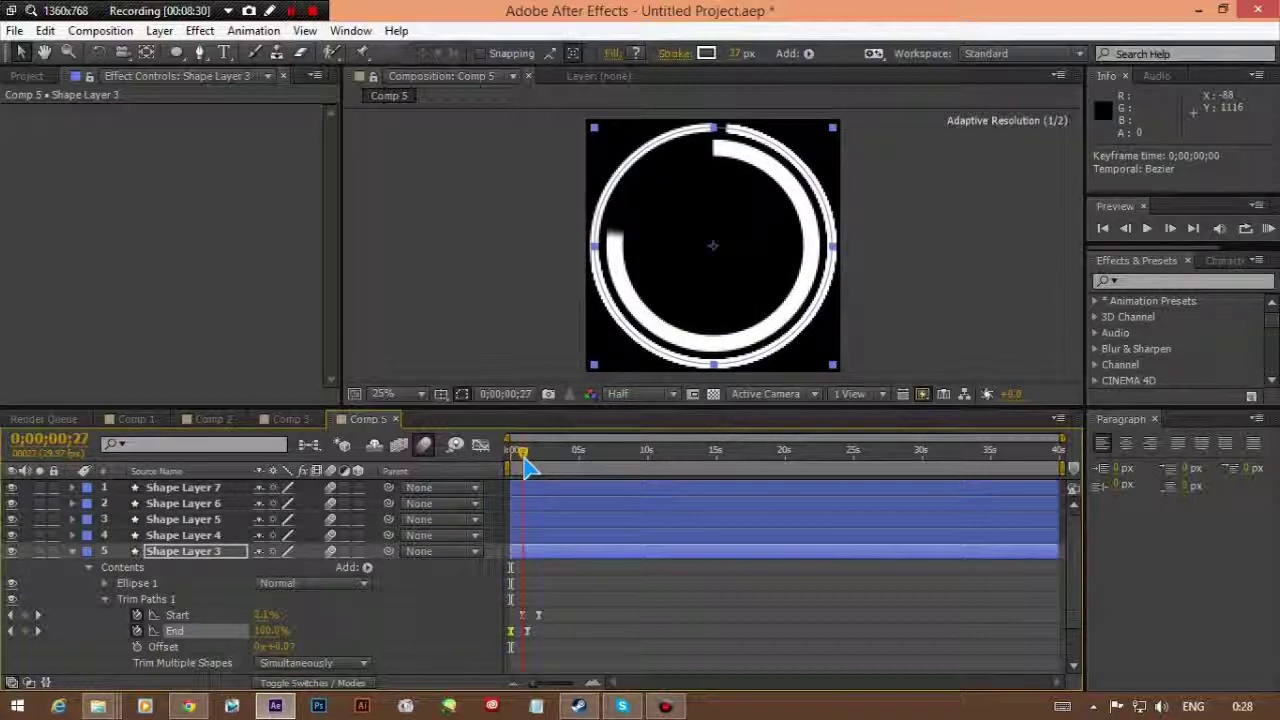
pyautogui.click(522, 615)
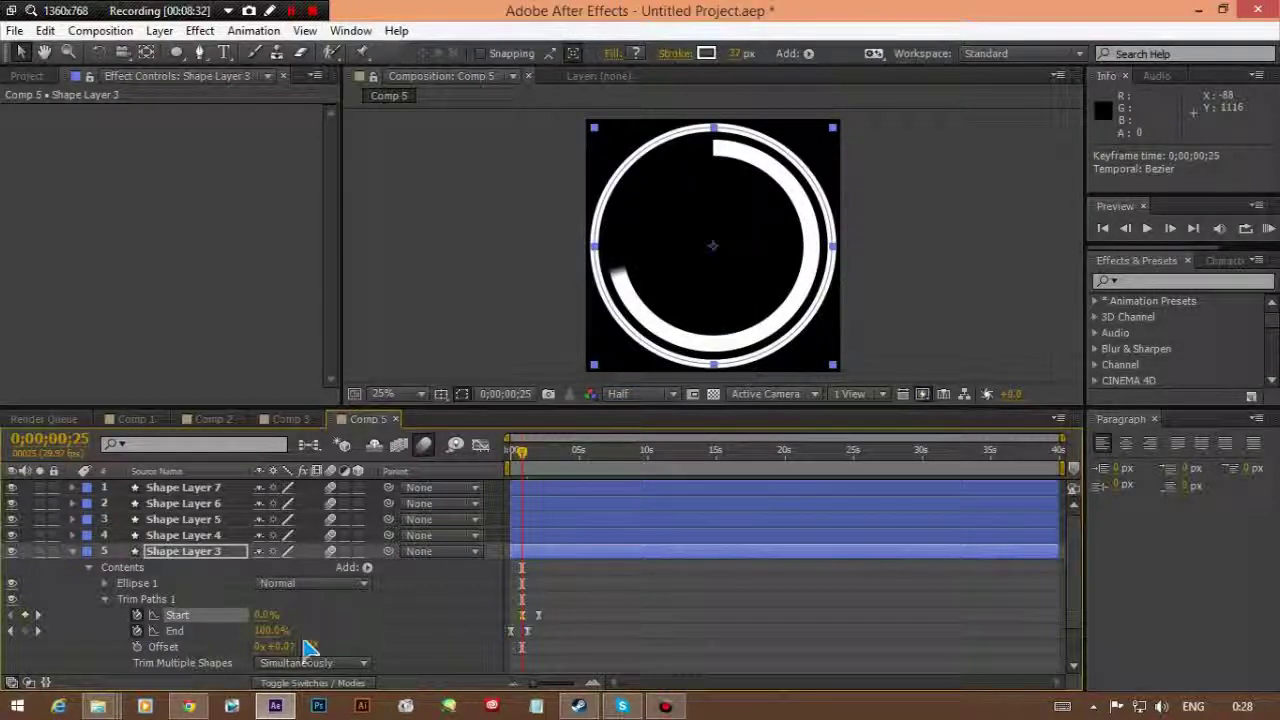
pyautogui.click(267, 616)
pyautogui.write('100')
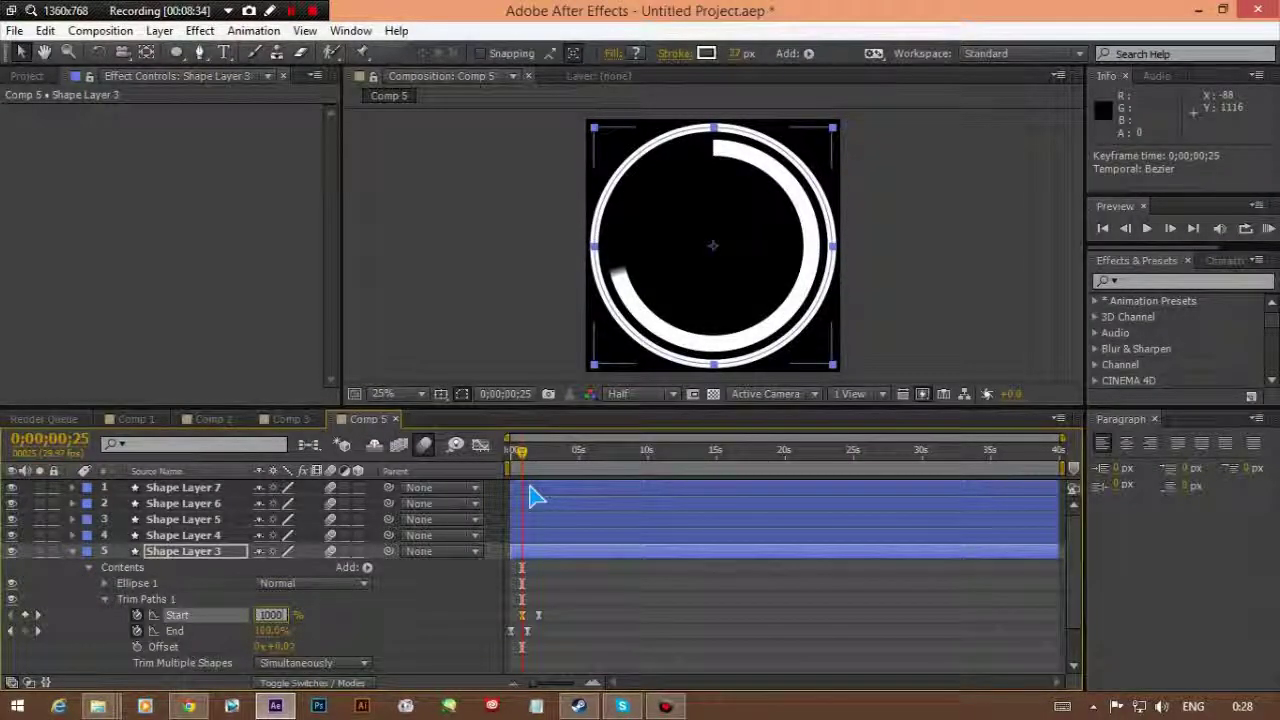
pyautogui.click(528, 466)
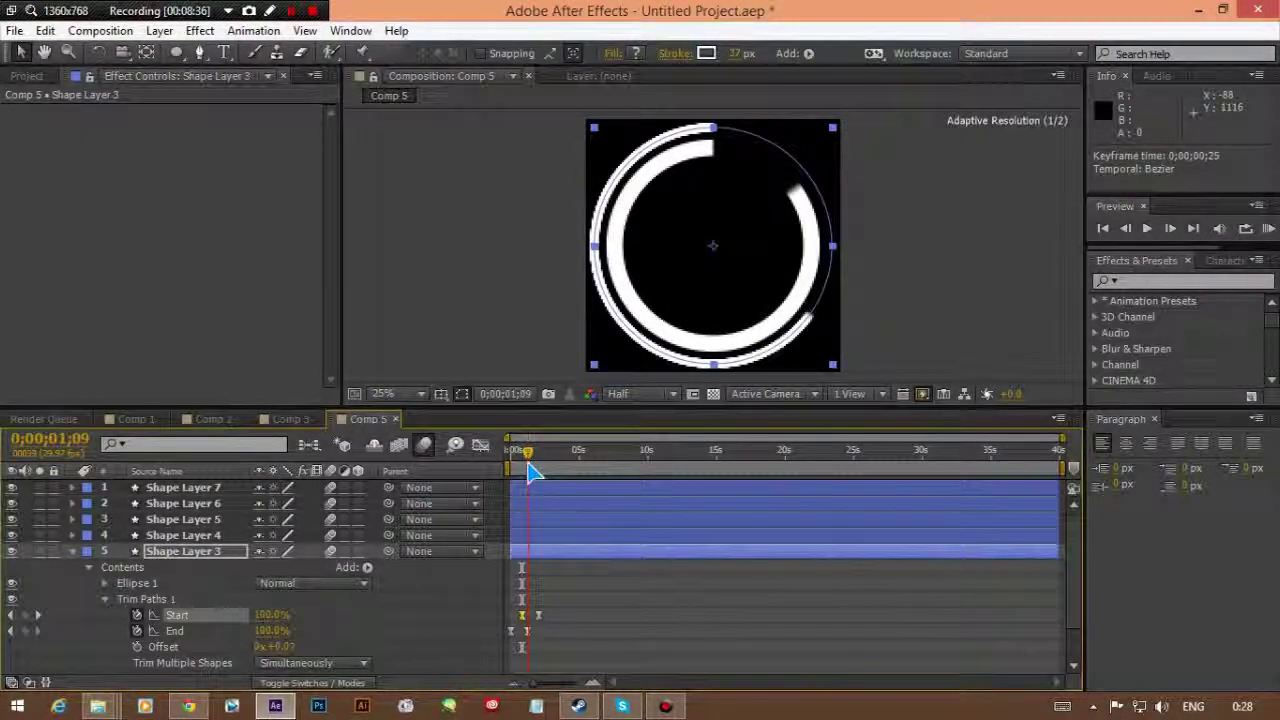
# Step: Set Shape Layer 3's End keyframe at 0;00;01;07 and its last Start keyframe at 0;00;02;02 to 0%
pyautogui.moveTo(529, 463); pyautogui.dragTo(531, 464)
pyautogui.click(528, 632)
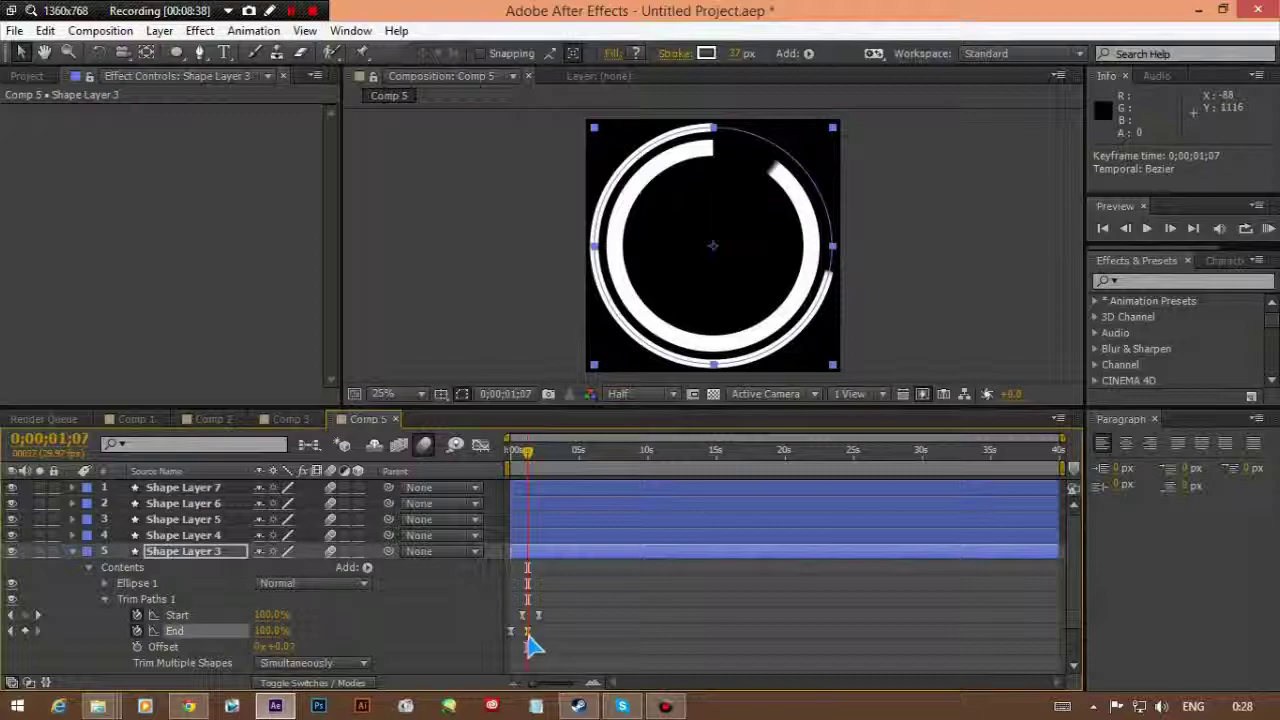
pyautogui.click(269, 633)
pyautogui.write('0')
pyautogui.moveTo(529, 455); pyautogui.dragTo(541, 465)
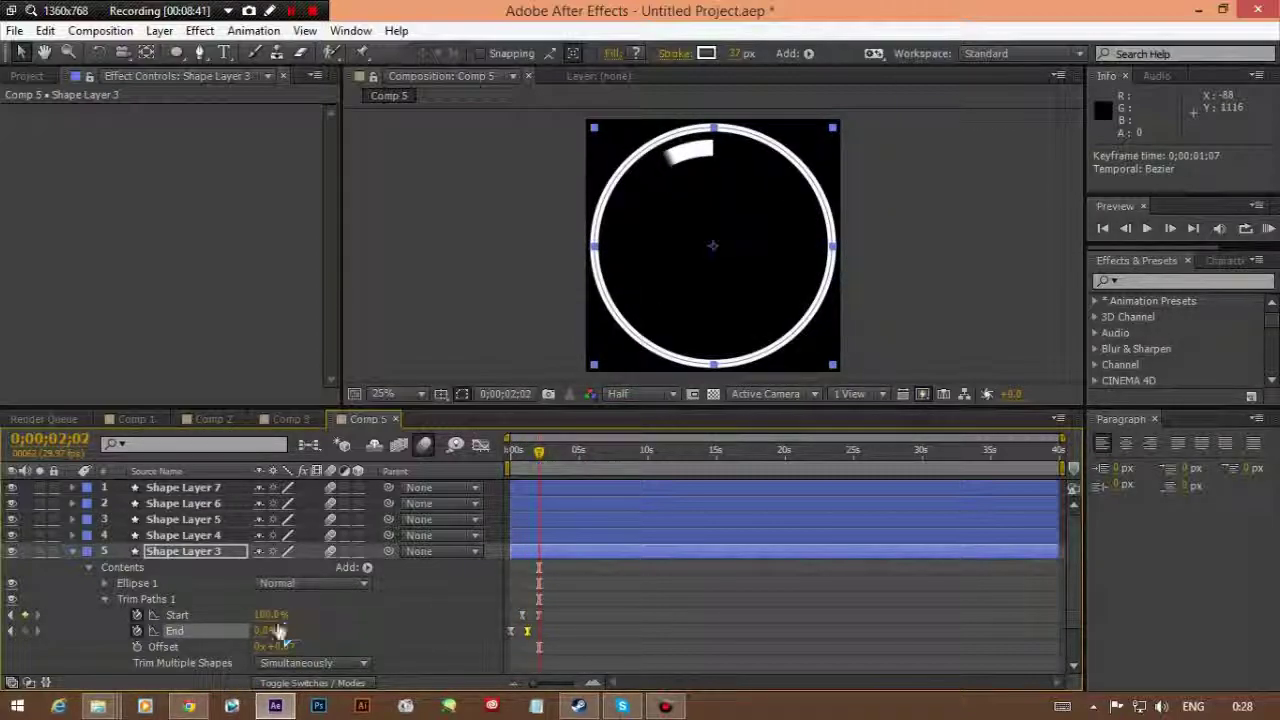
pyautogui.click(494, 352)
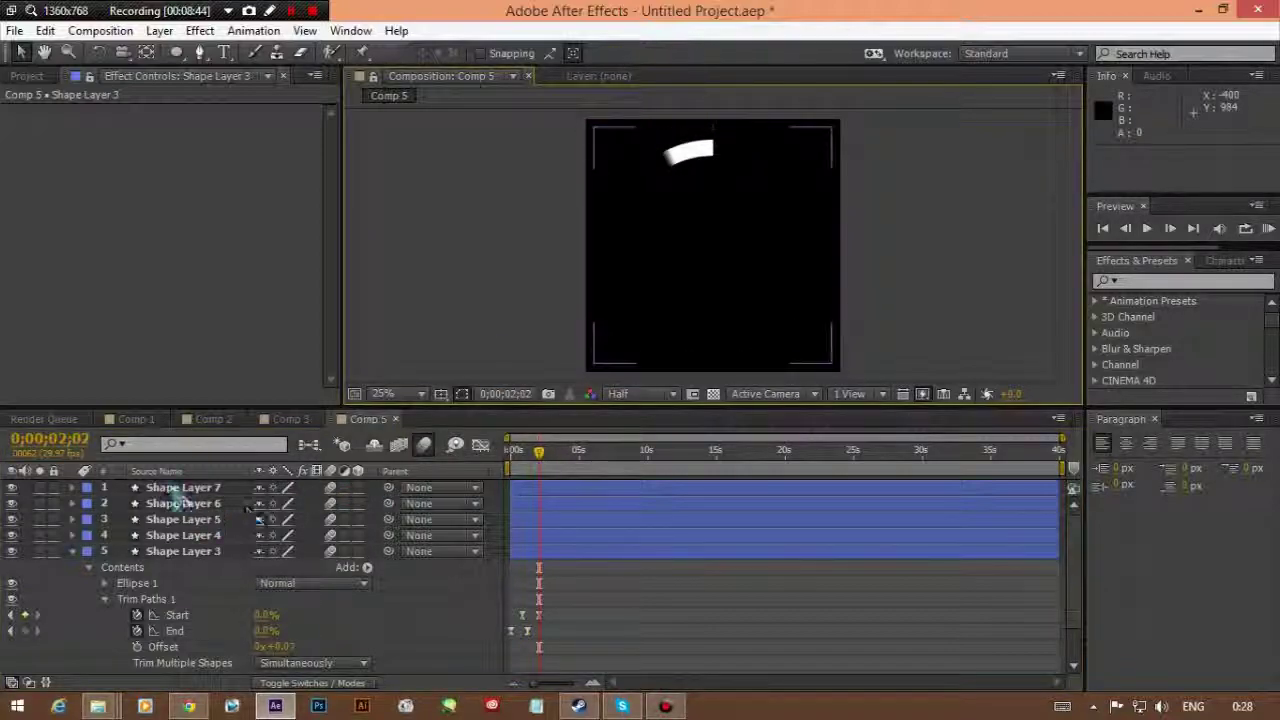
# Step: Scrub back to 0;00;01;01 to check Shape Layer 3's reversed trim against the other rings
pyautogui.click(72, 552)
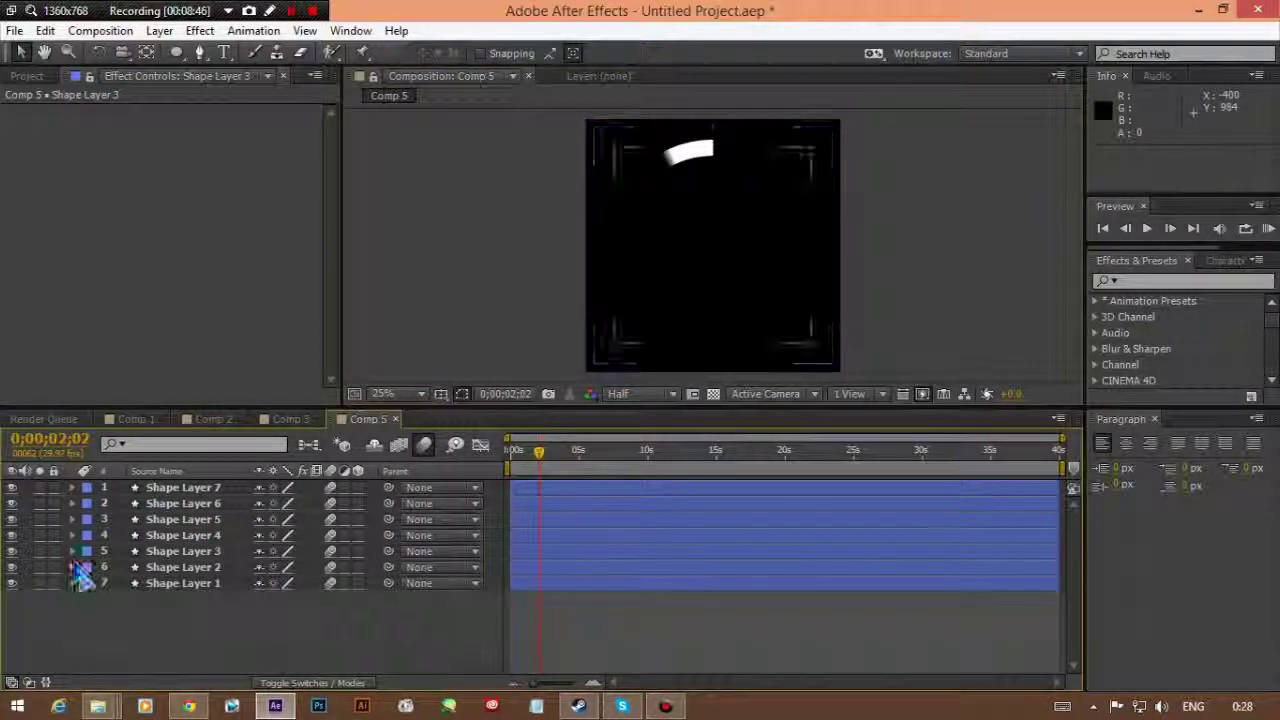
pyautogui.click(72, 552)
pyautogui.click(603, 266)
pyautogui.moveTo(538, 452); pyautogui.dragTo(523, 465)
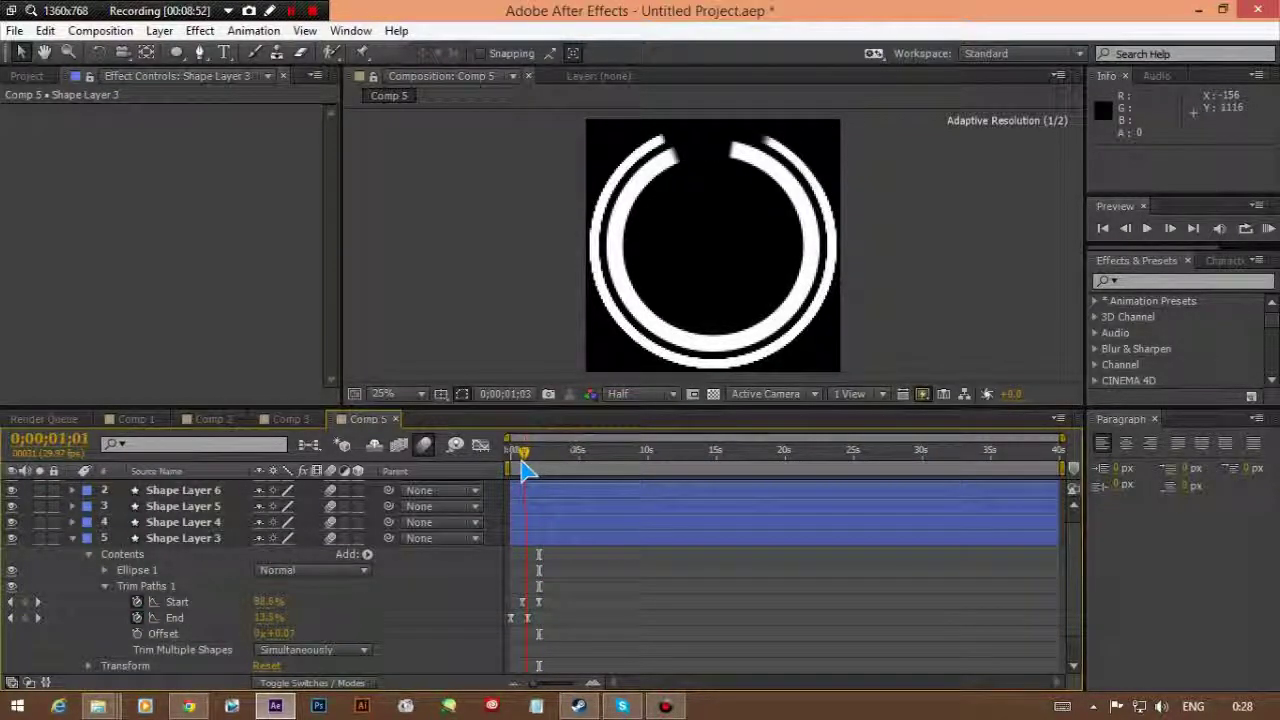
# Step: Scale Shape Layer 3 to 66% in its layer transform and check the rings at 0;00;00;29
pyautogui.scroll(-2, 120, 585)
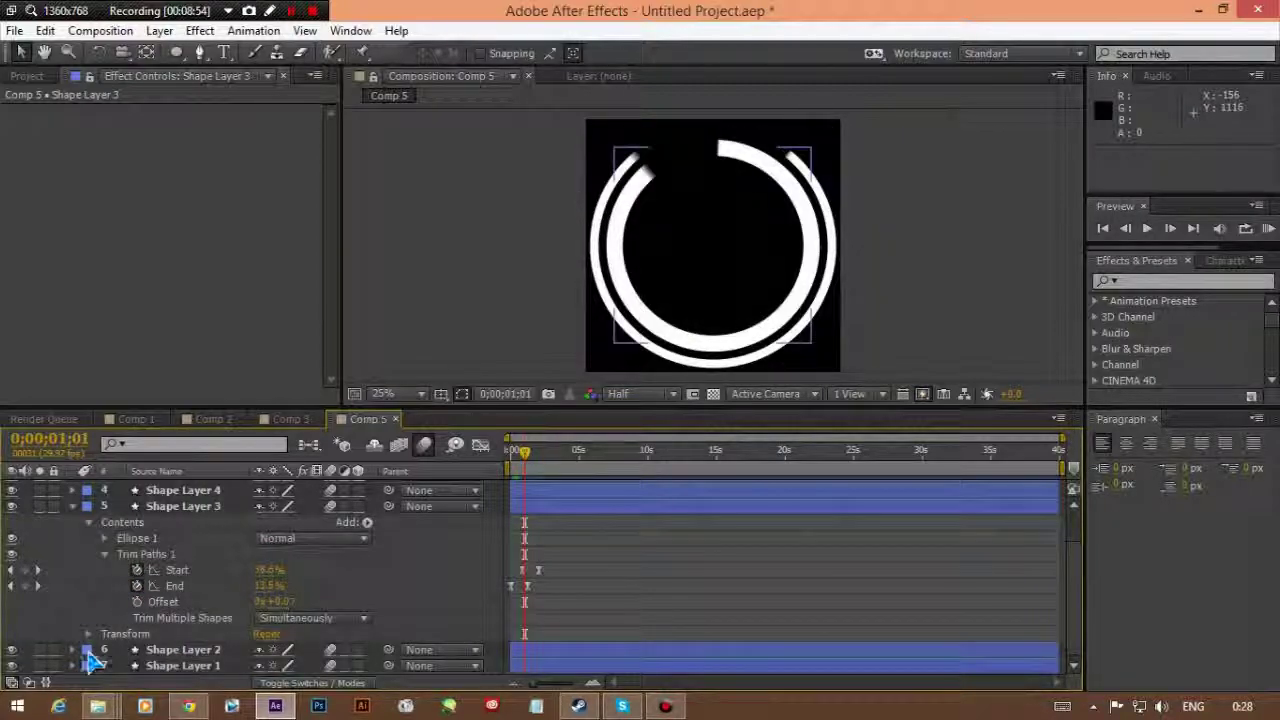
pyautogui.click(72, 506)
pyautogui.click(72, 504)
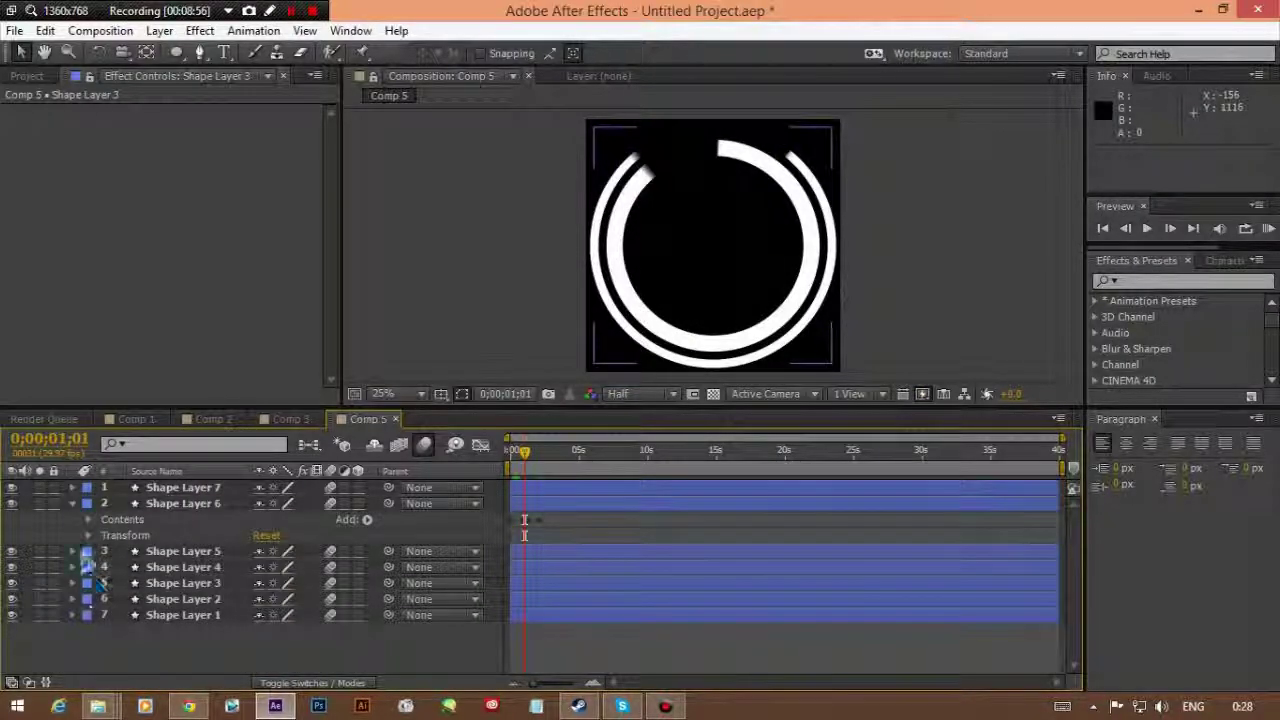
pyautogui.click(72, 504)
pyautogui.click(72, 552)
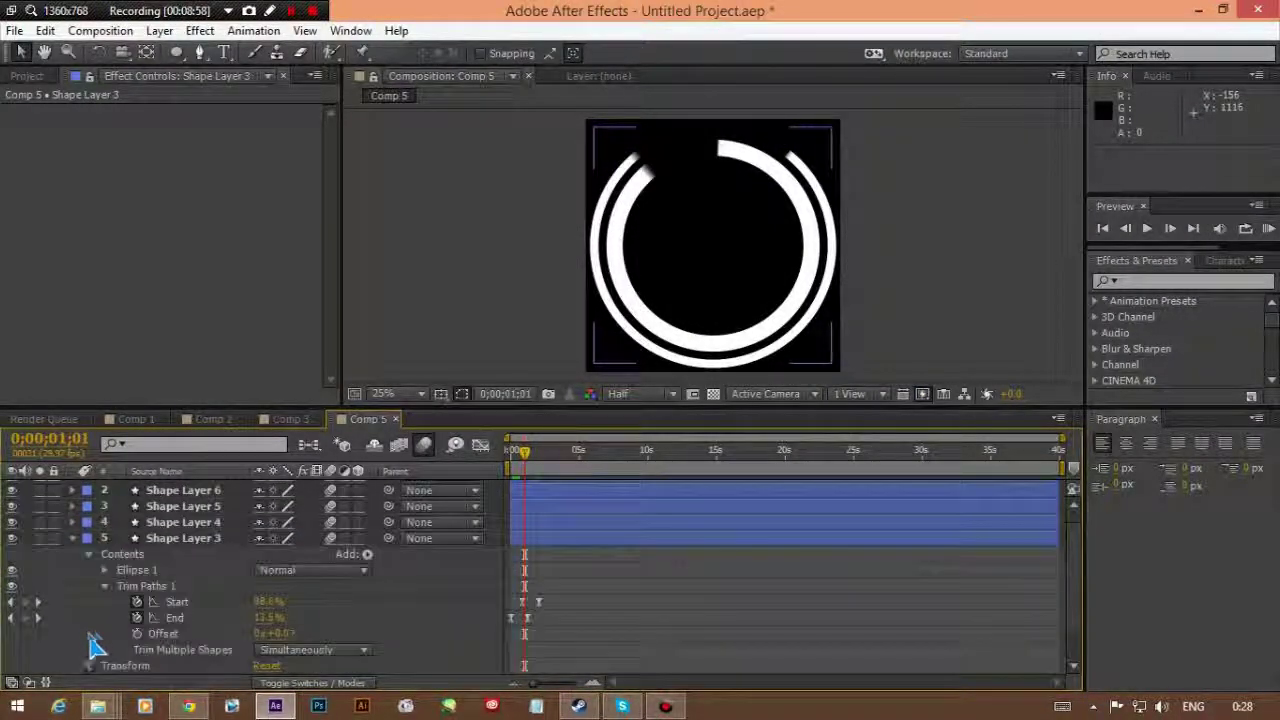
pyautogui.click(89, 635)
pyautogui.scroll(-5, 229, 629)
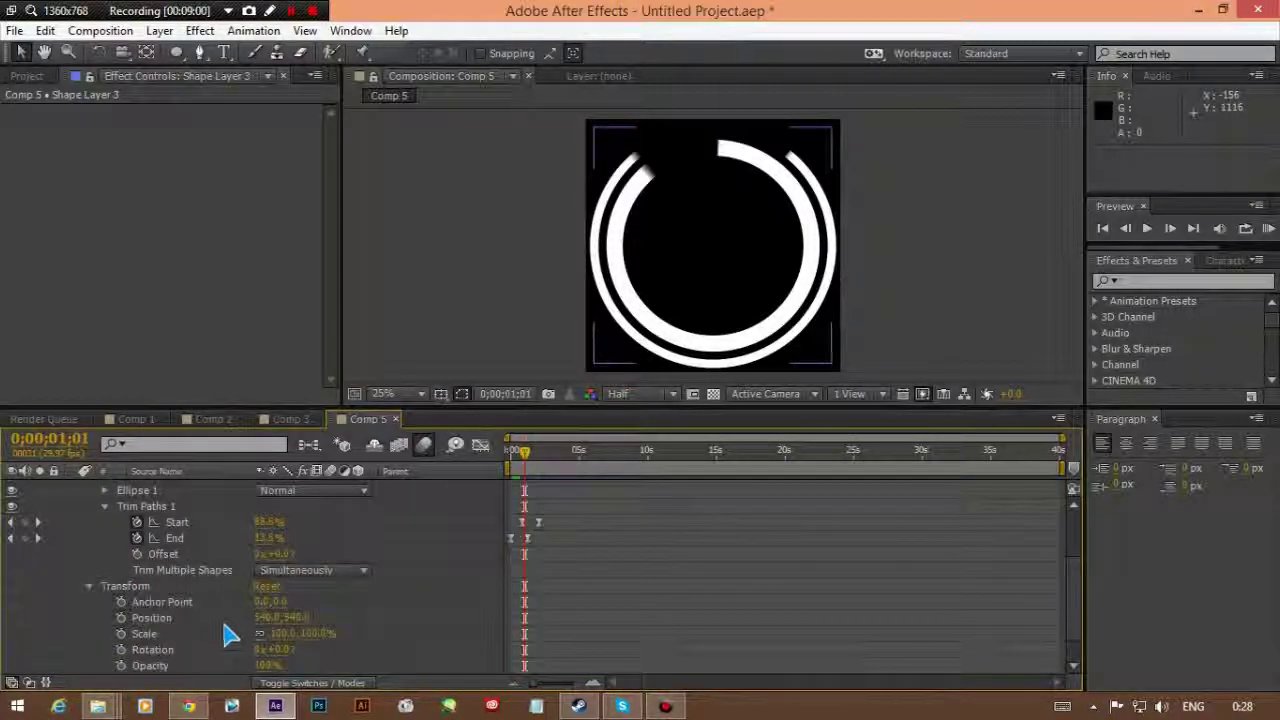
pyautogui.moveTo(307, 606); pyautogui.dragTo(280, 603)
pyautogui.moveTo(525, 462); pyautogui.dragTo(525, 500)
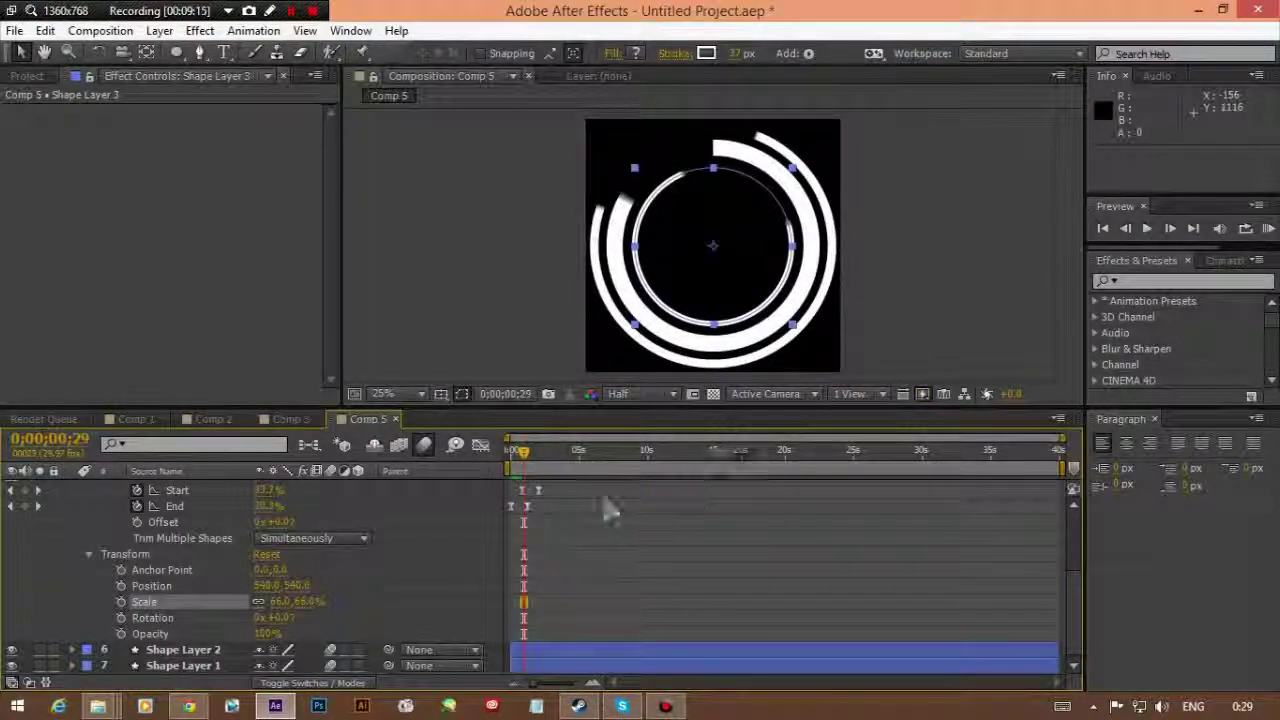
# Step: Collapse Shape Layer 3, return to time zero and scale Shape Layer 4 to 9% in its layer transform
pyautogui.scroll(3, 460, 540)
pyautogui.scroll(1, 85, 530)
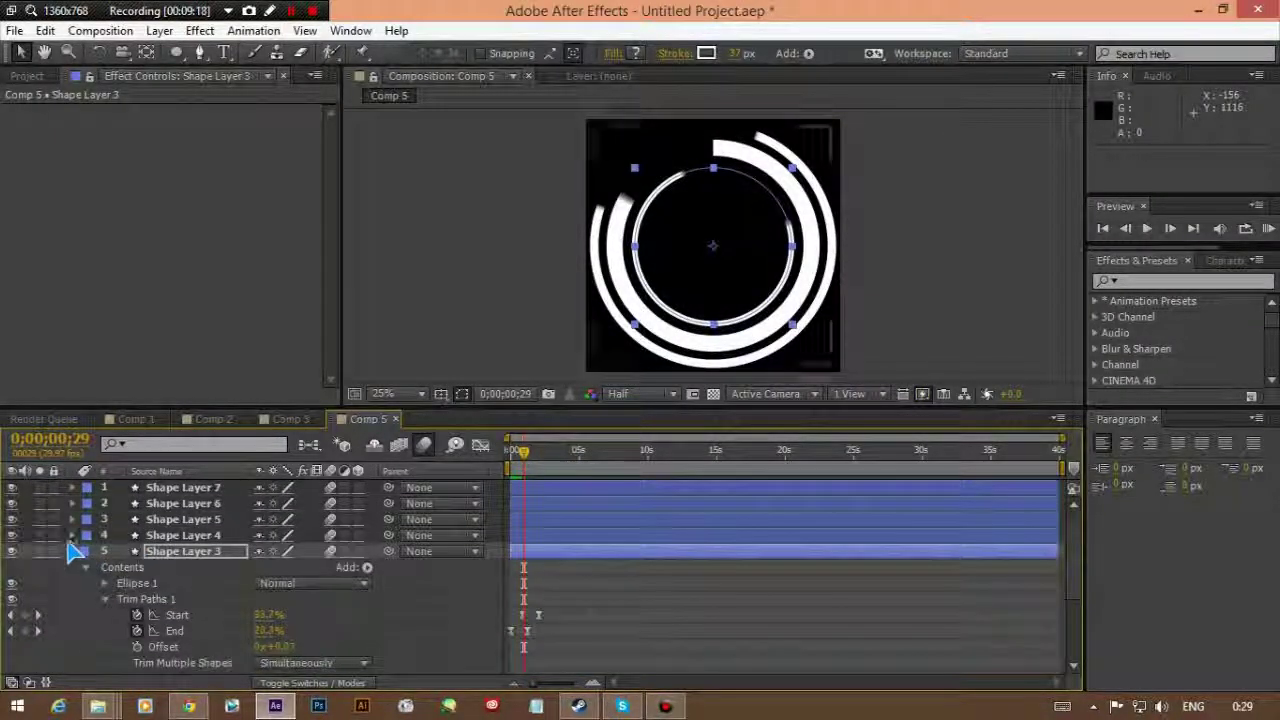
pyautogui.click(72, 551)
pyautogui.click(72, 535)
pyautogui.click(122, 567)
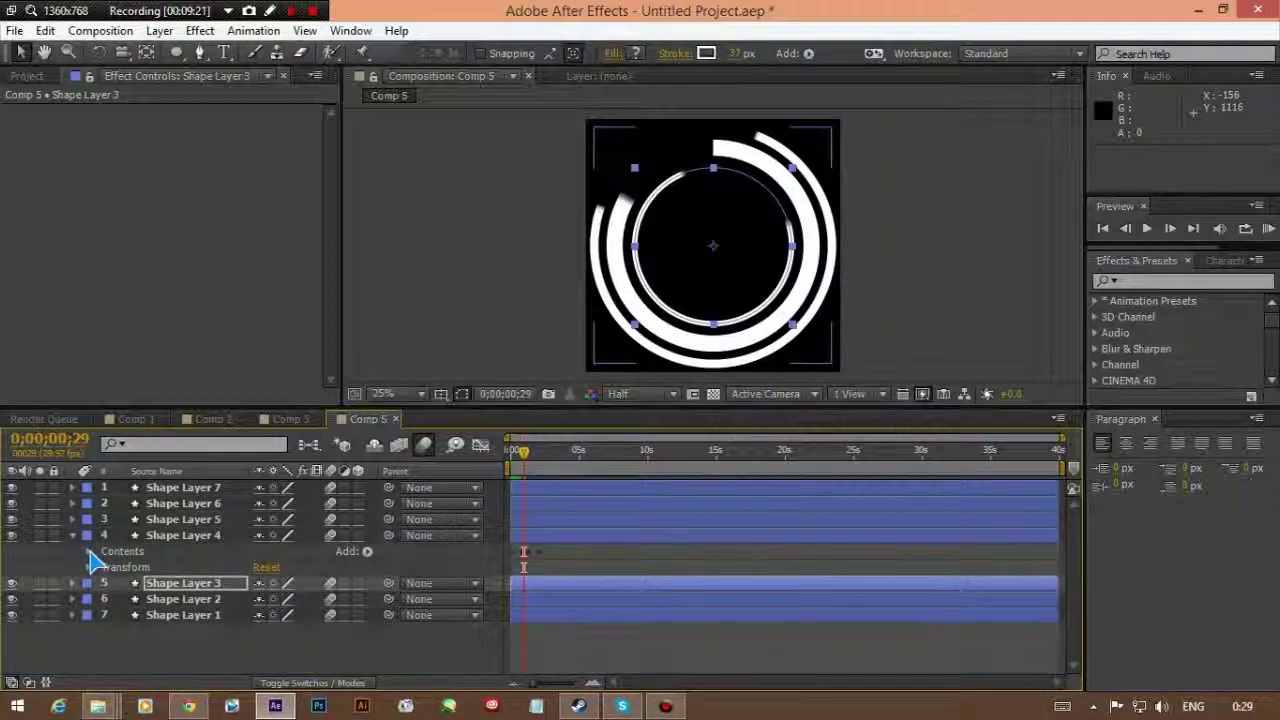
pyautogui.click(89, 552)
pyautogui.click(104, 584)
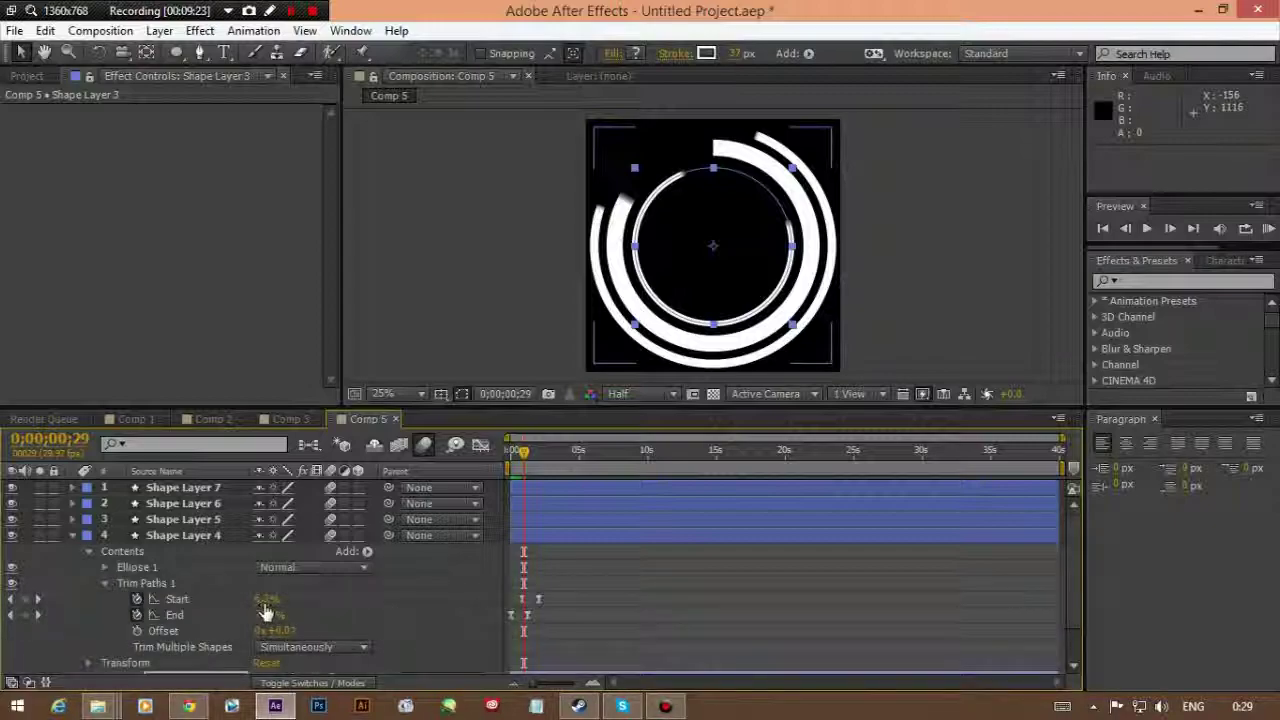
pyautogui.scroll(-1, 105, 605)
pyautogui.click(89, 618)
pyautogui.scroll(-1, 290, 622)
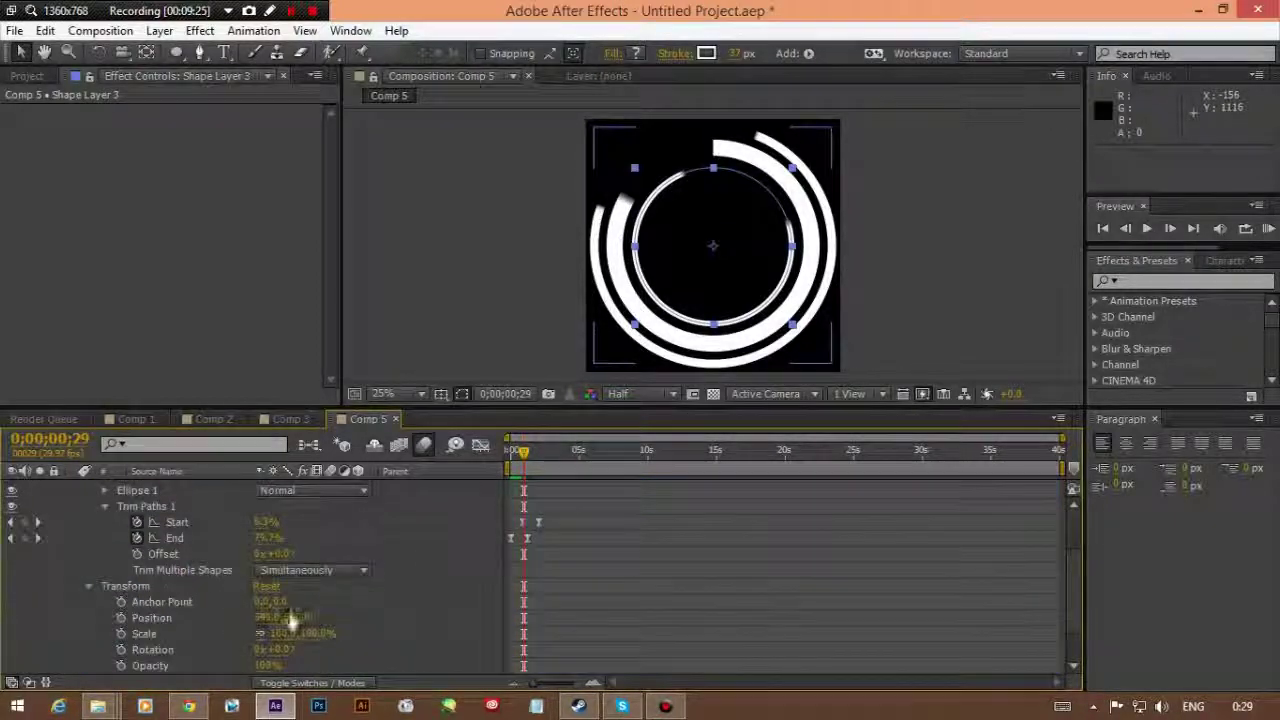
pyautogui.scroll(-1, 255, 617)
pyautogui.scroll(1, 253, 616)
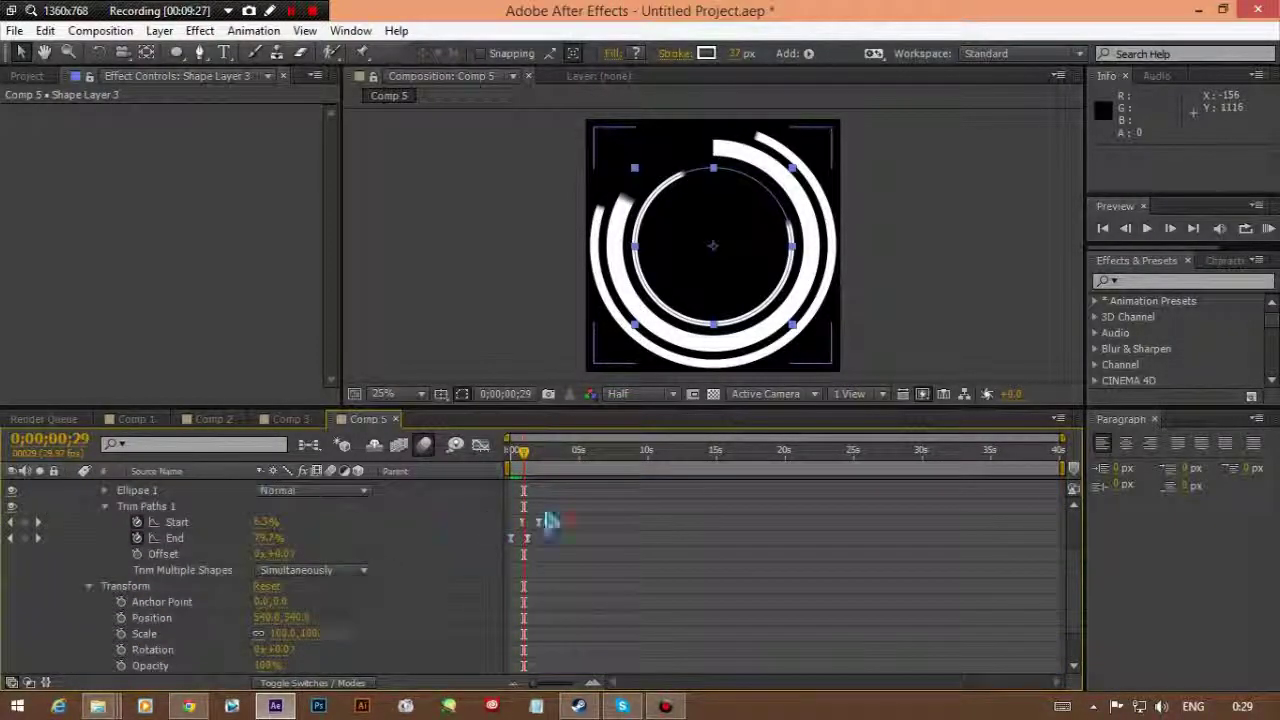
pyautogui.moveTo(523, 471)
pyautogui.mouseDown()
pyautogui.moveTo(517, 459)
pyautogui.moveTo(511, 471)
pyautogui.mouseUp()
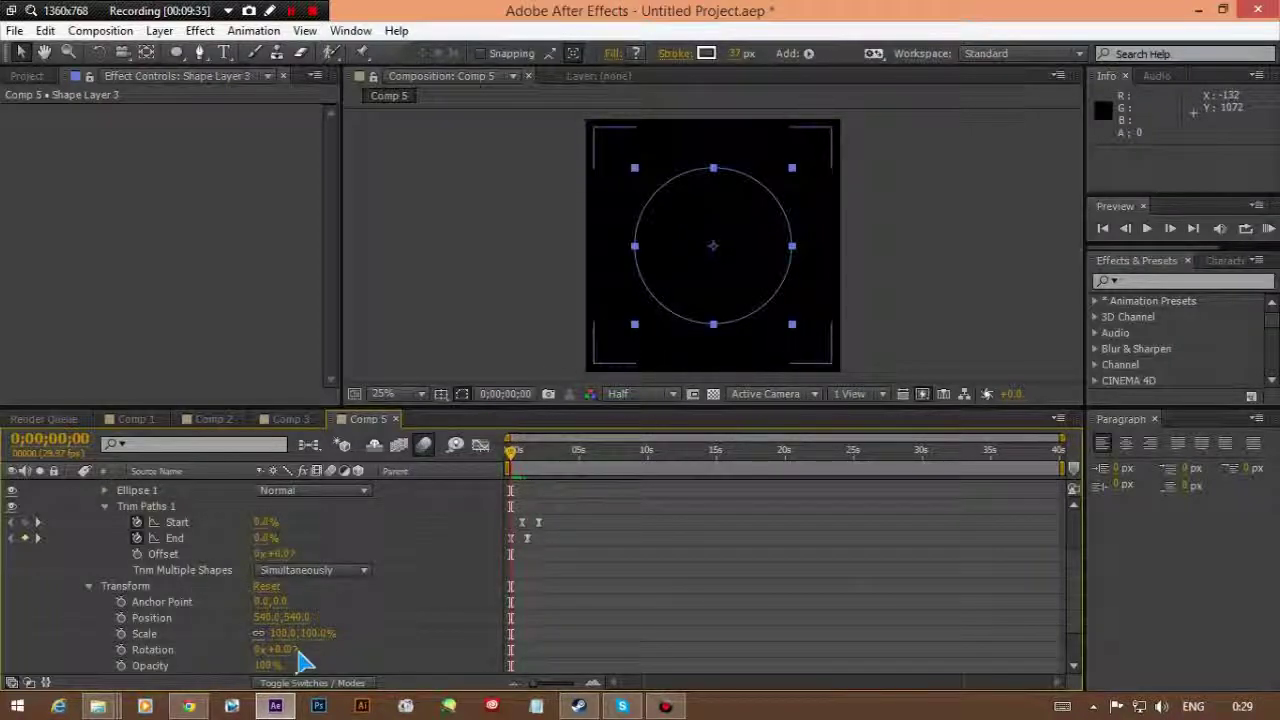
pyautogui.moveTo(303, 634); pyautogui.dragTo(235, 636)
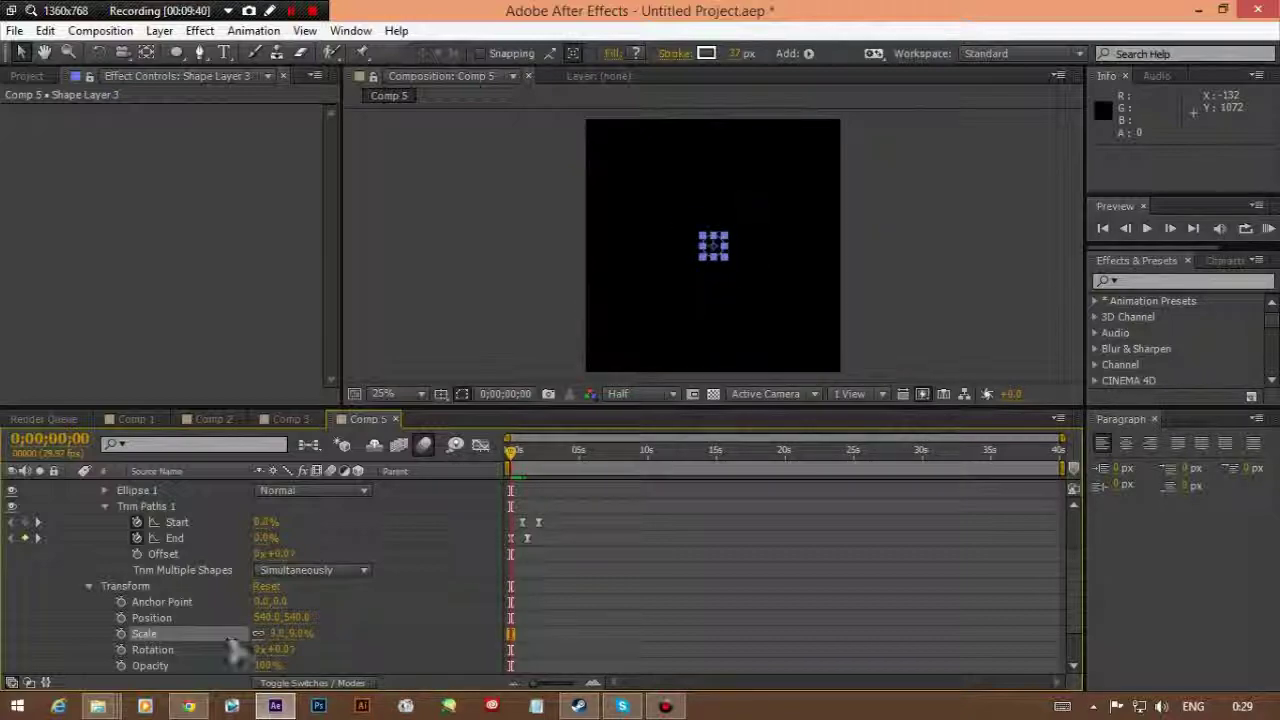
# Step: Increase the stroke width of Shape Layer 4's ellipse to 1020 and check the centre shape at 0;00;00;25
pyautogui.scroll(3, 200, 600)
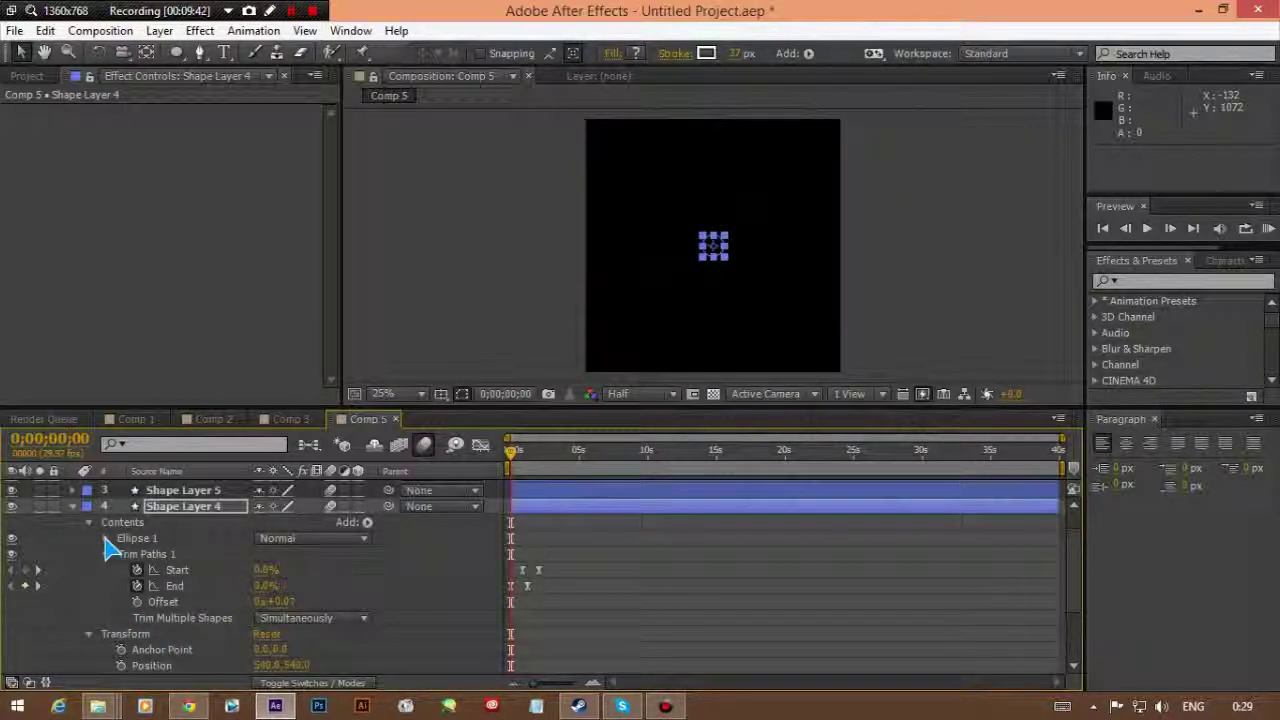
pyautogui.click(105, 539)
pyautogui.click(120, 570)
pyautogui.scroll(-1, 290, 615)
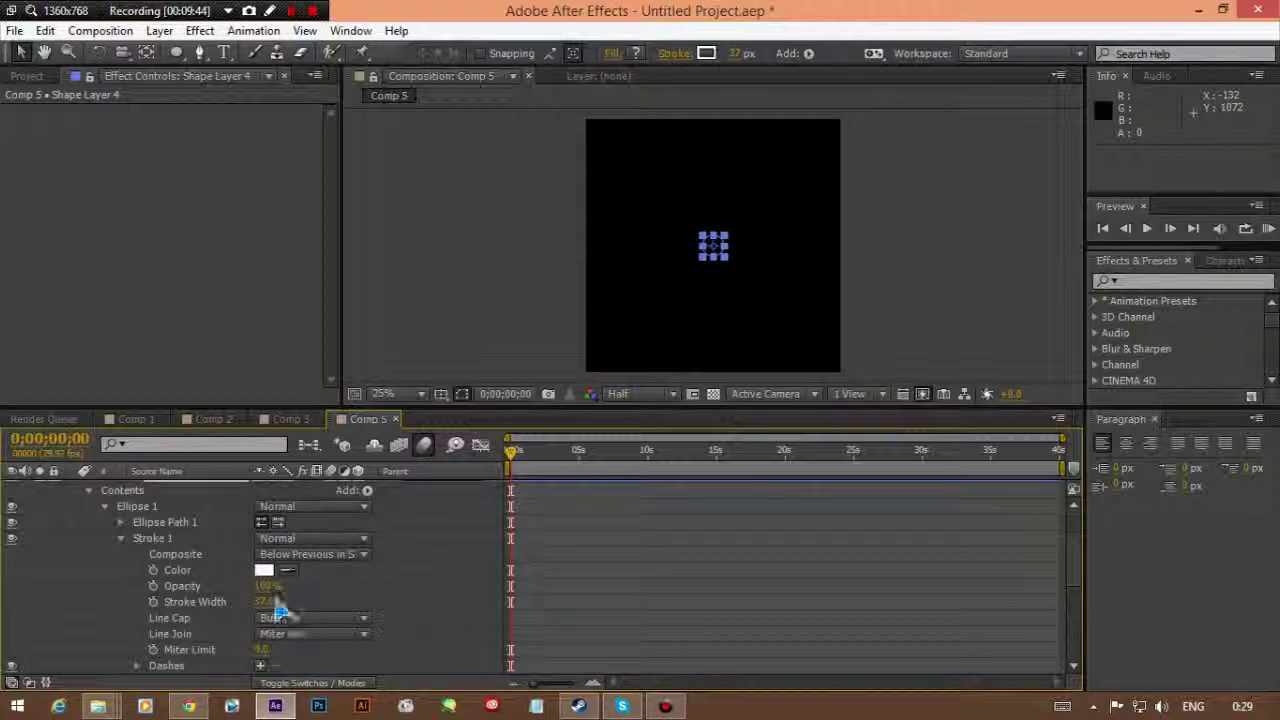
pyautogui.scroll(-2, 282, 612)
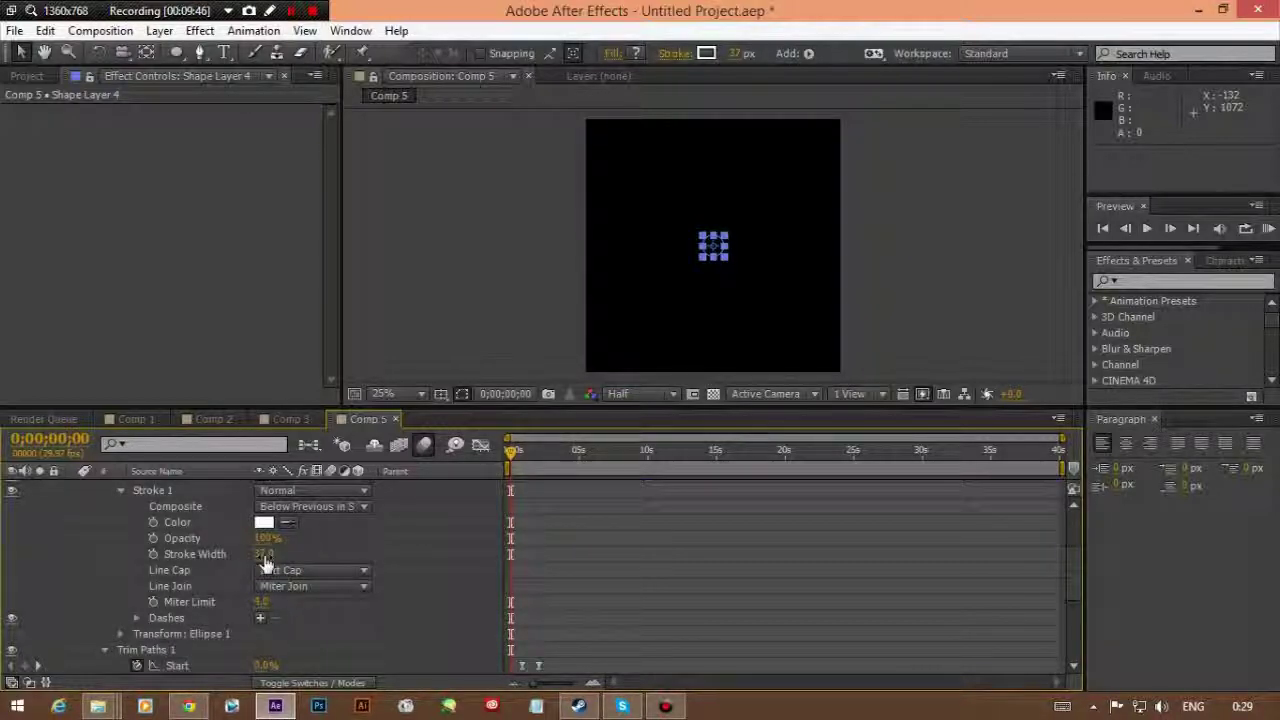
pyautogui.moveTo(263, 554); pyautogui.dragTo(297, 554)
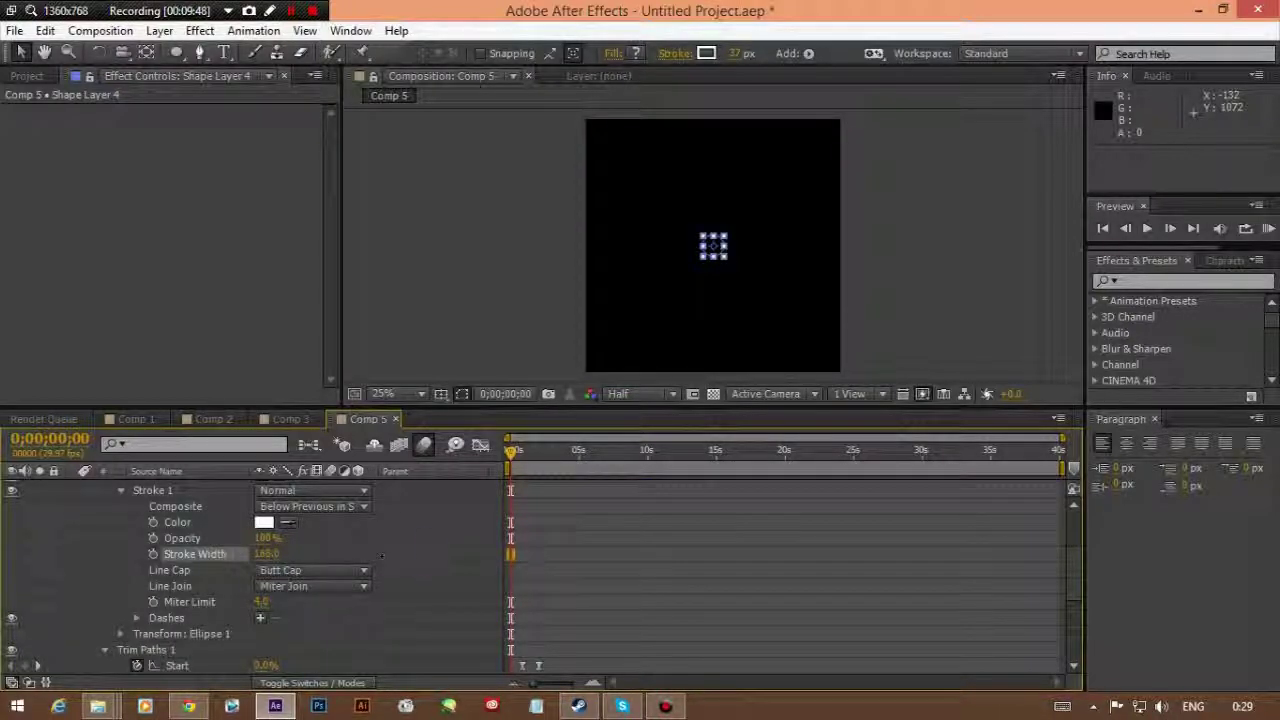
pyautogui.moveTo(520, 453); pyautogui.dragTo(529, 453)
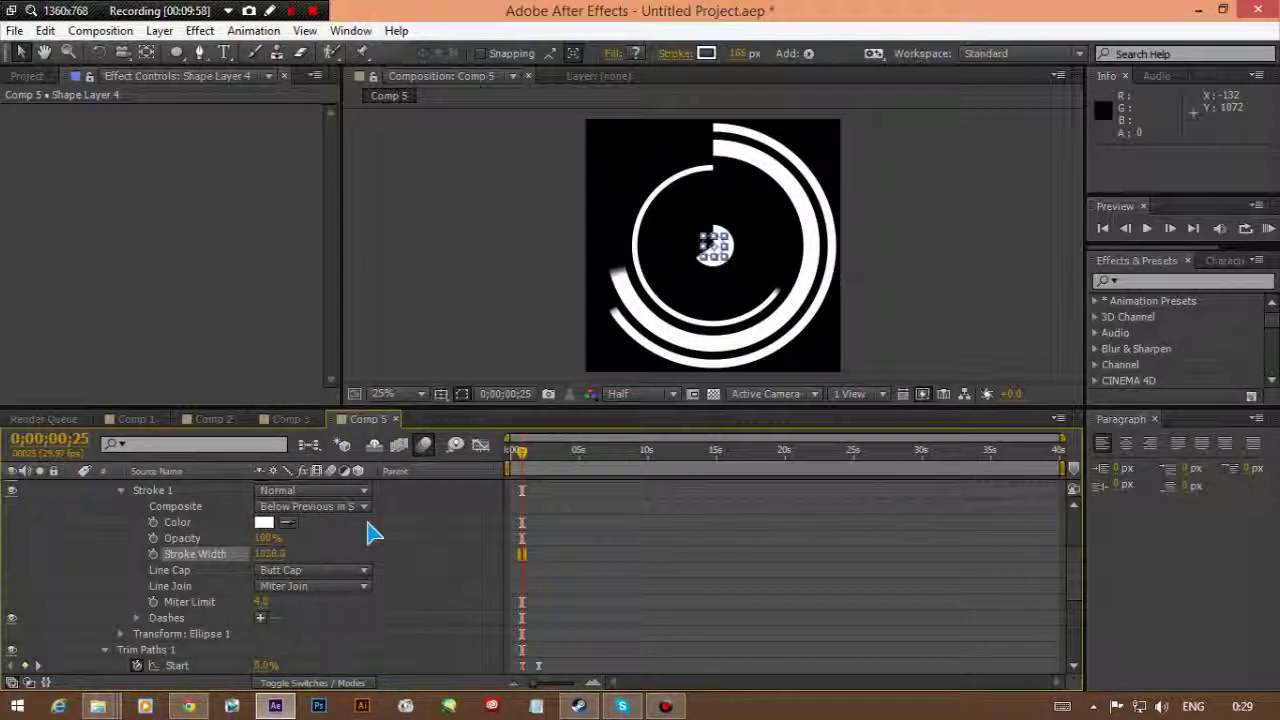
# Step: Expand Shape Layer 5's contents, trim paths and transform, and scale the layer to 52%
pyautogui.scroll(5, 250, 532)
pyautogui.click(72, 519)
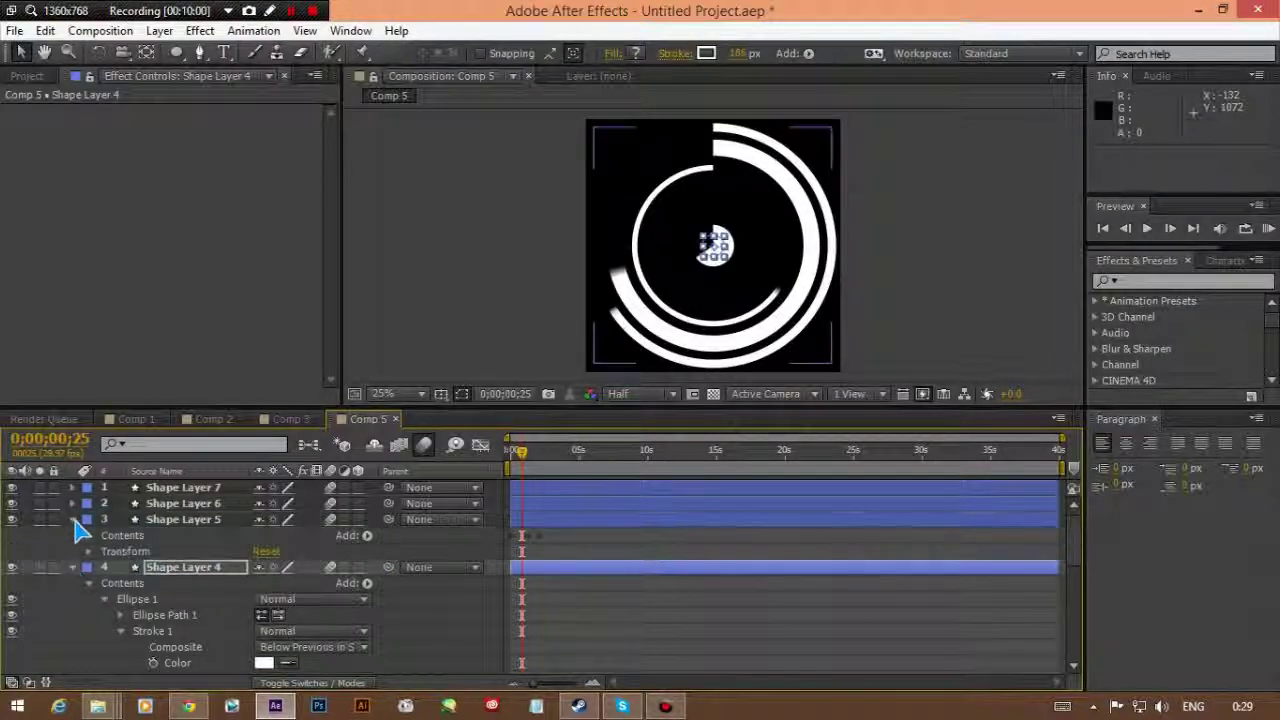
pyautogui.click(88, 535)
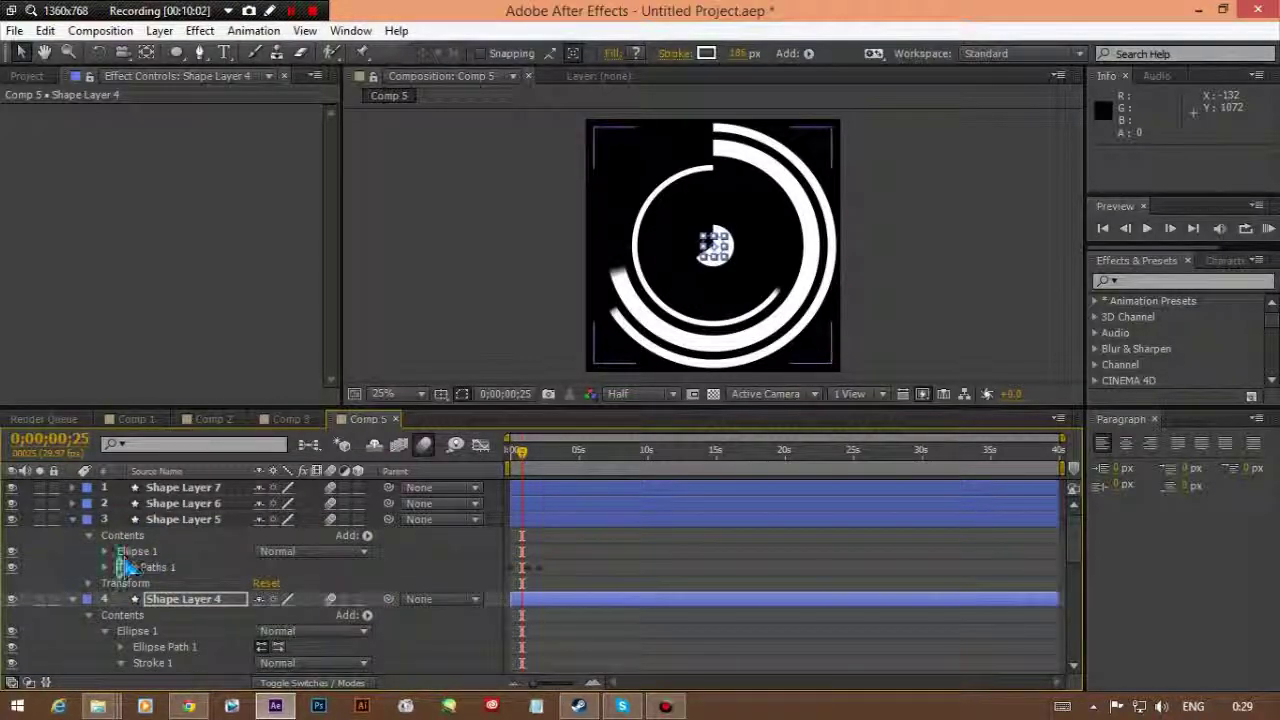
pyautogui.click(105, 552)
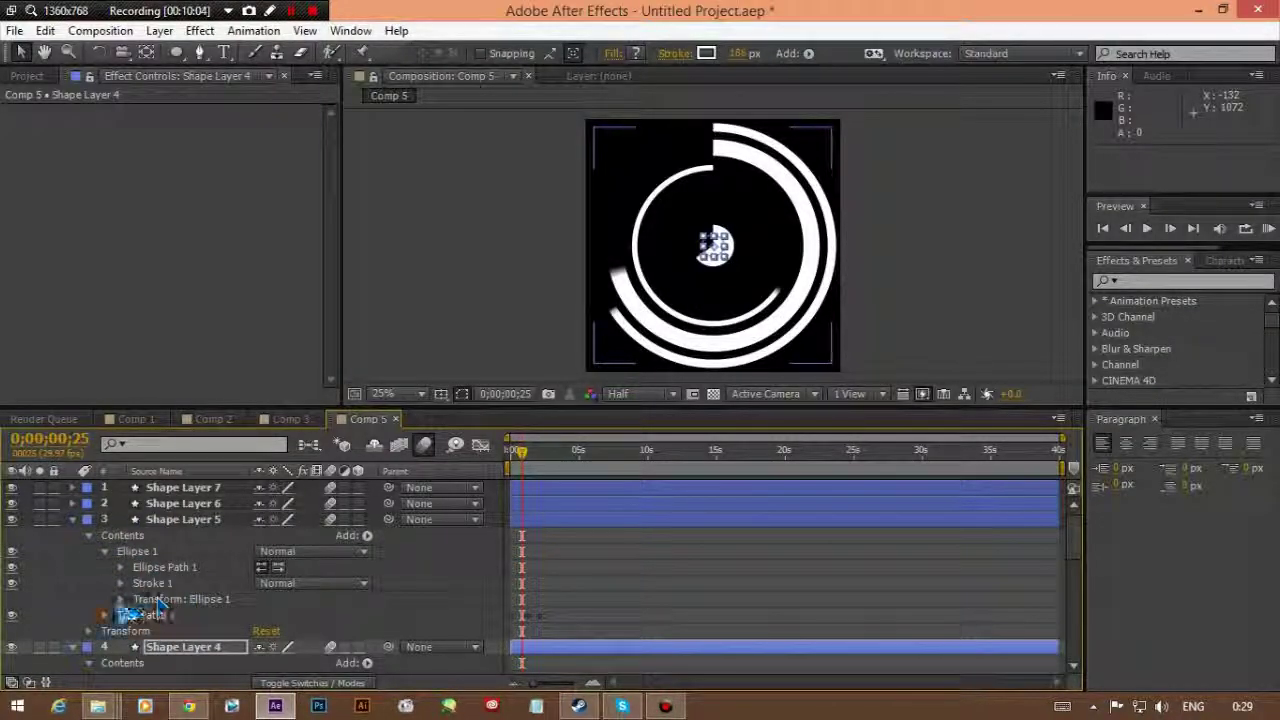
pyautogui.click(105, 615)
pyautogui.scroll(-1, 249, 627)
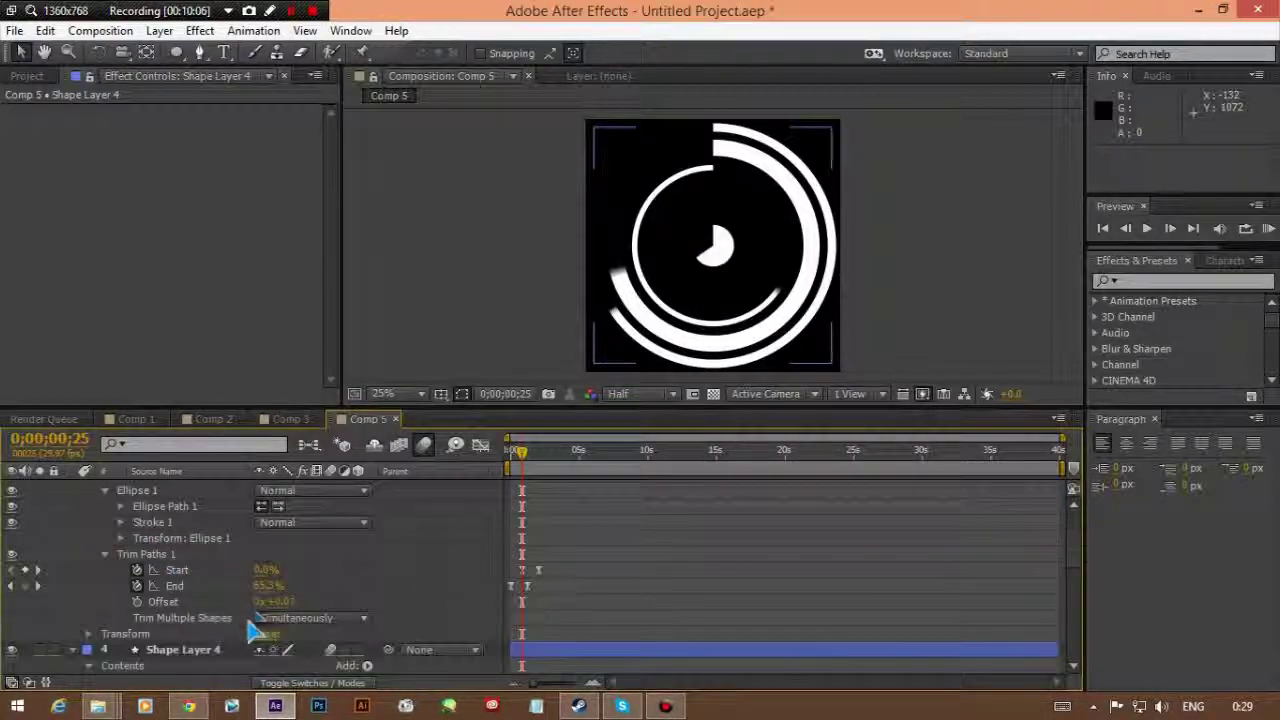
pyautogui.click(89, 634)
pyautogui.scroll(-3, 180, 636)
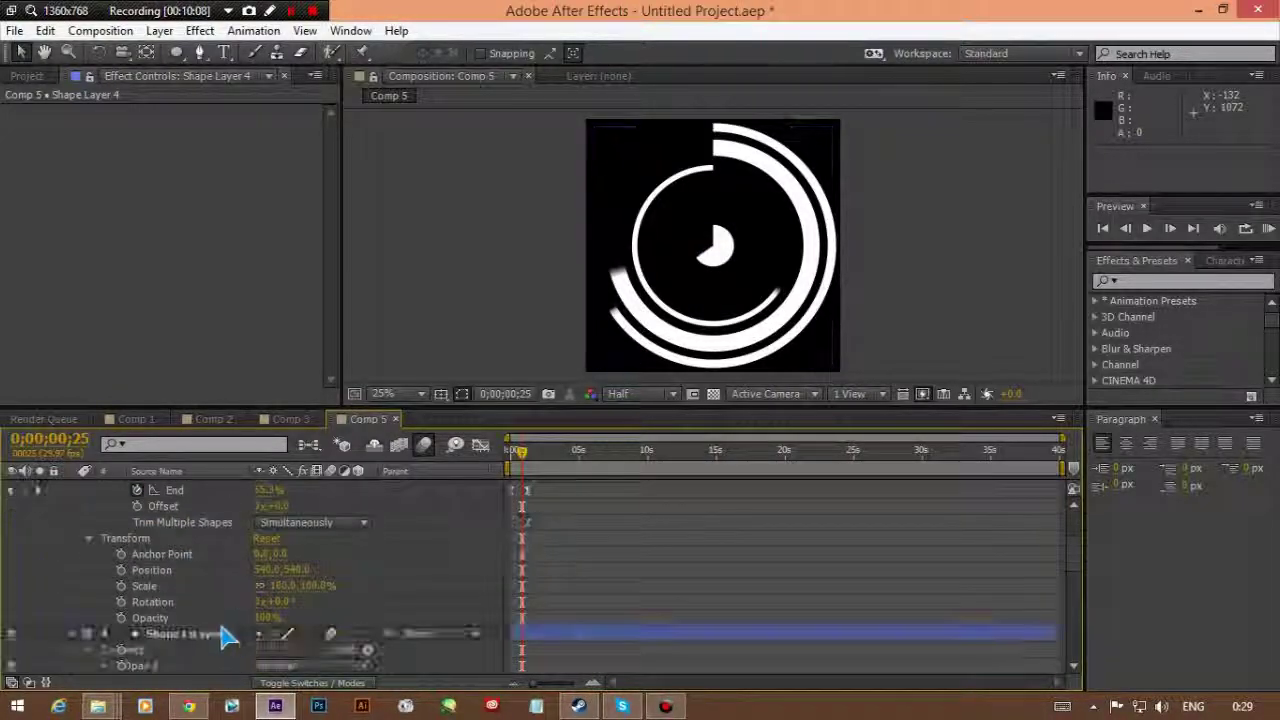
pyautogui.moveTo(318, 596); pyautogui.dragTo(274, 592)
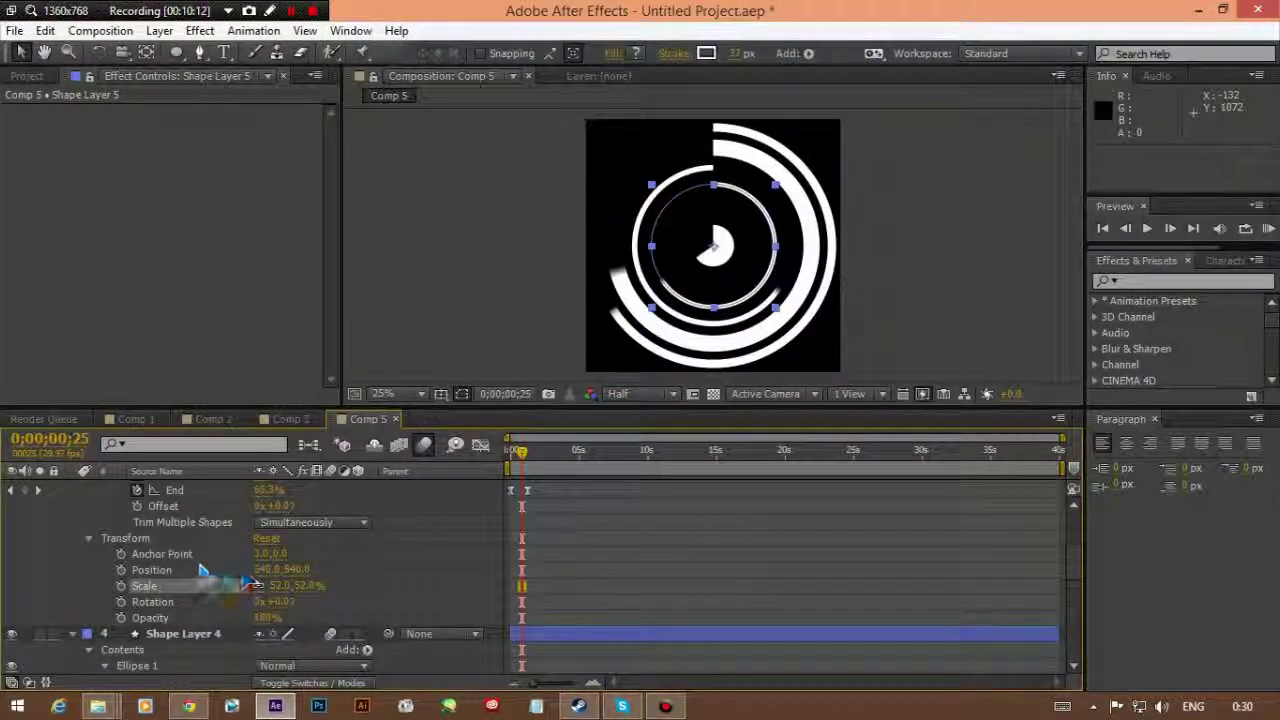
# Step: Increase the stroke width of Shape Layer 5's ellipse to 143
pyautogui.scroll(3, 255, 590)
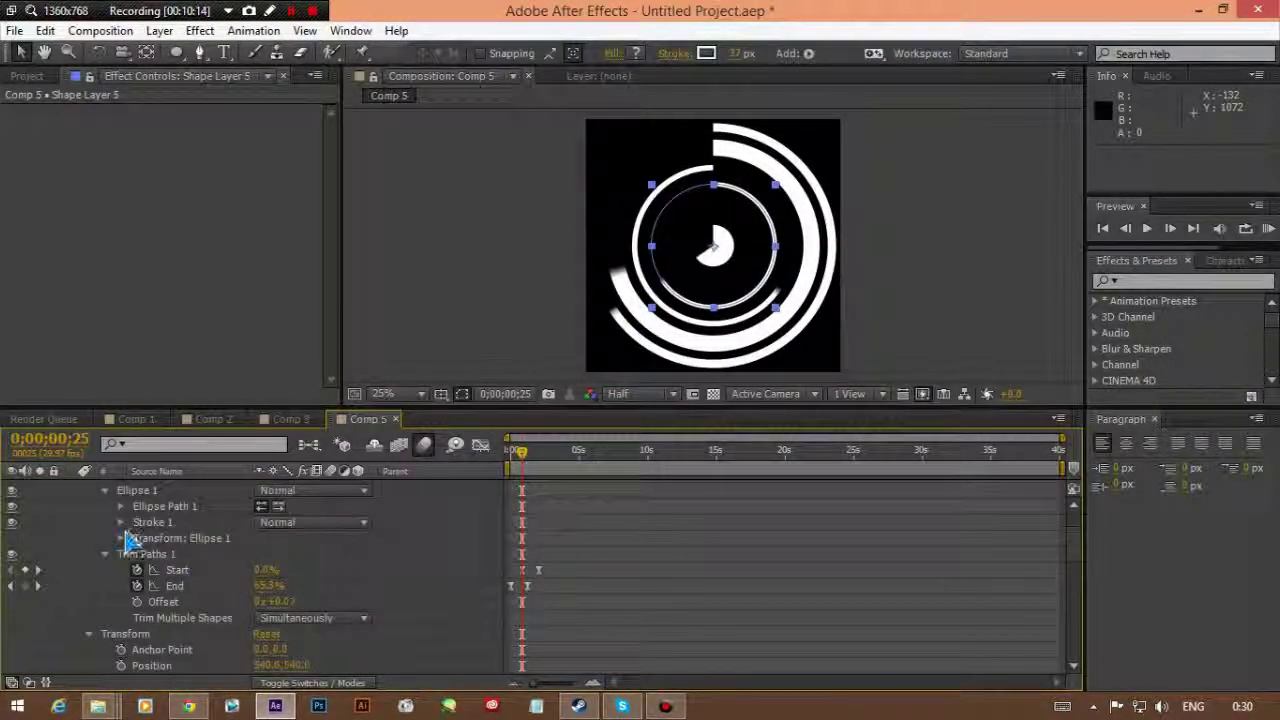
pyautogui.click(121, 523)
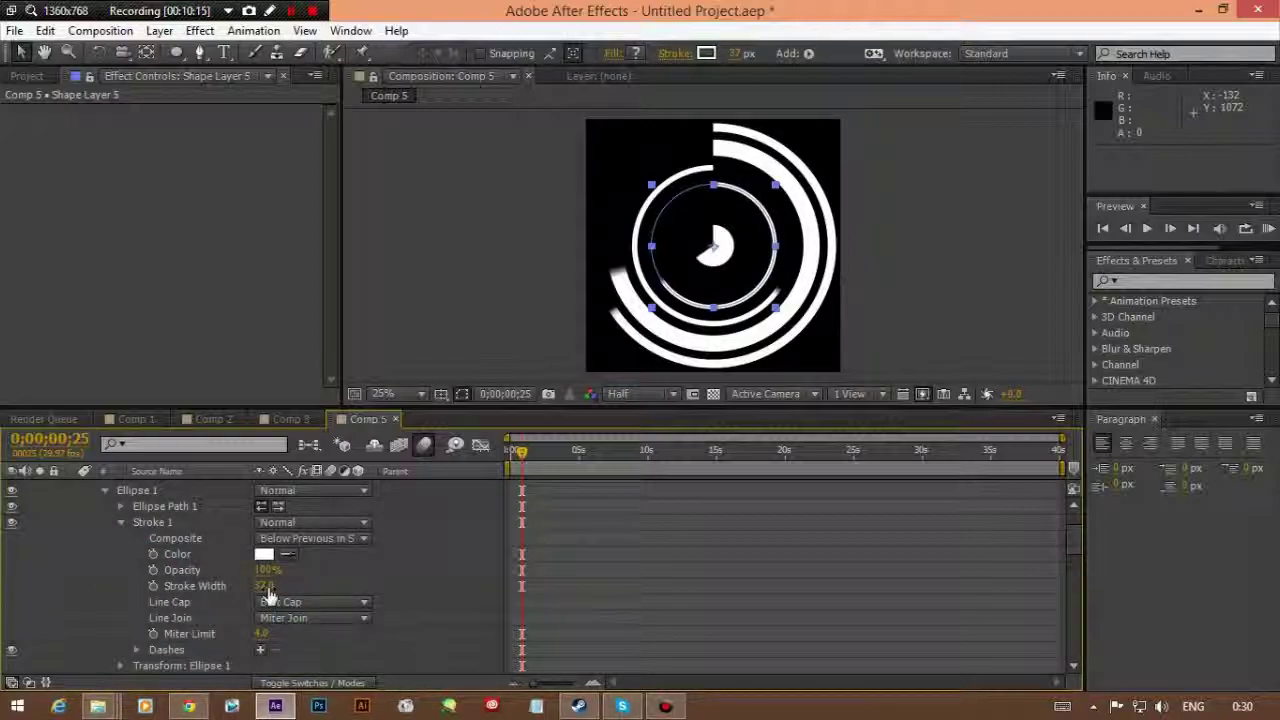
pyautogui.moveTo(268, 586); pyautogui.dragTo(362, 587)
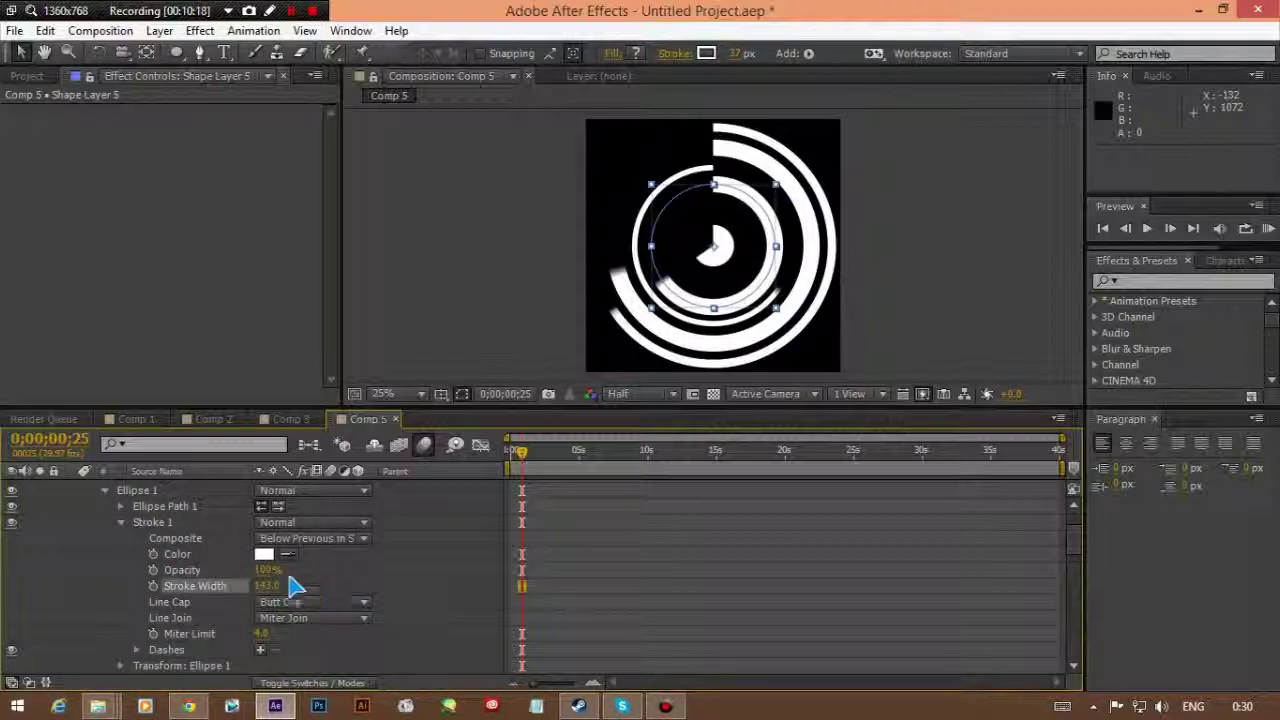
# Step: Check the rings at about 0;00;01;20 and delete the spare copies Shape Layer 6 and Shape Layer 7
pyautogui.scroll(2, 270, 575)
pyautogui.click(74, 503)
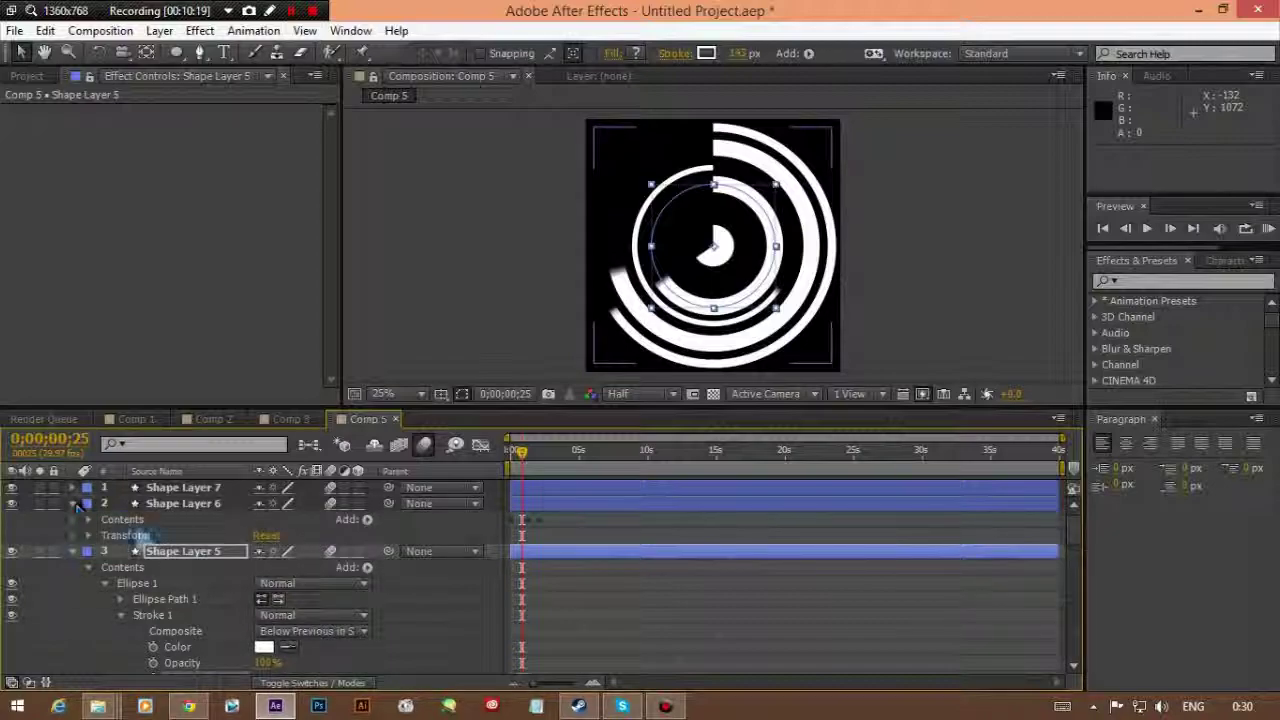
pyautogui.click(88, 536)
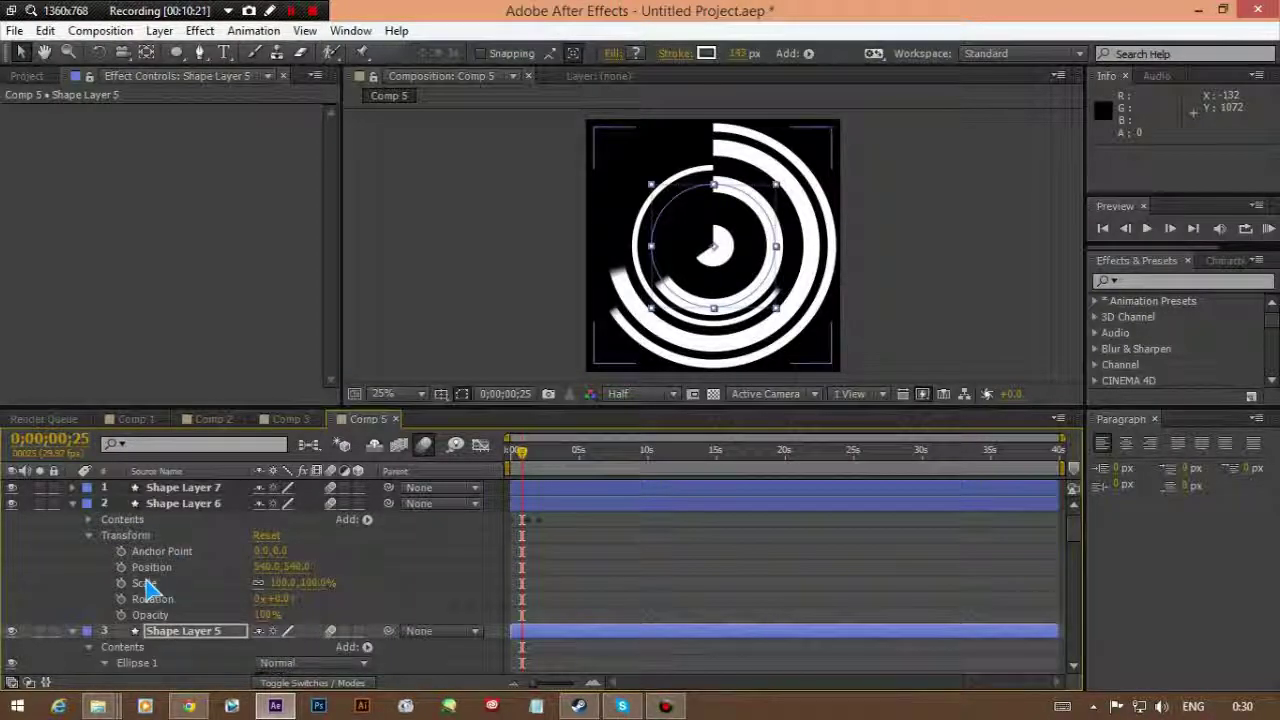
pyautogui.moveTo(514, 452); pyautogui.dragTo(537, 486)
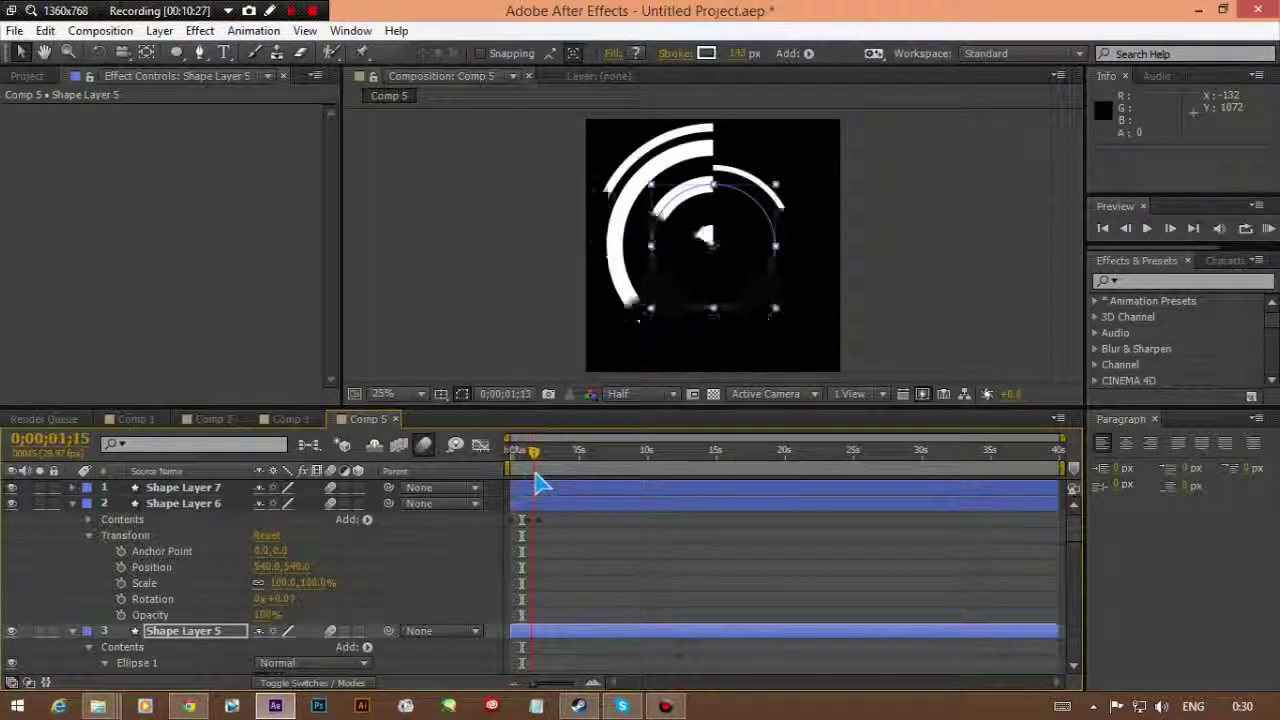
pyautogui.click(182, 505)
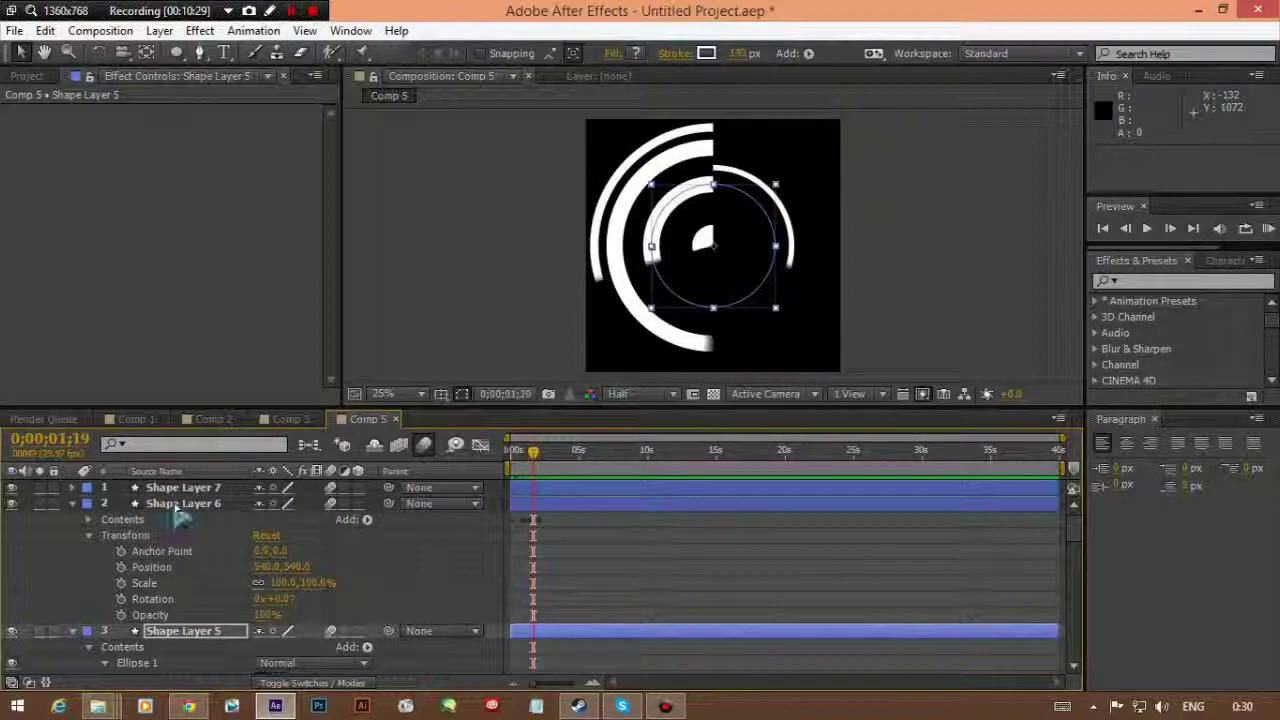
pyautogui.click(183, 489)
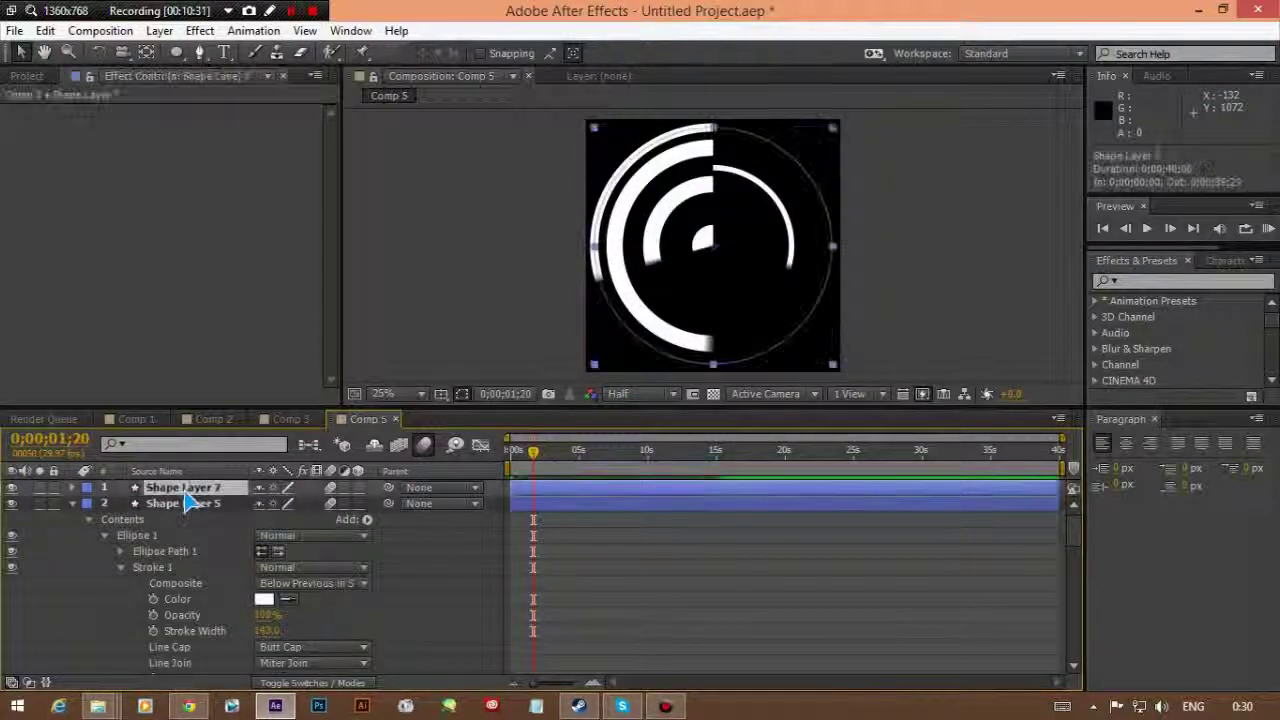
pyautogui.press('Delete')
# Step: Preview the ring animation from the start and collapse the properties of the remaining shape layers in Comp 5
pyautogui.moveTo(536, 454); pyautogui.dragTo(512, 452)
pyautogui.press('space')
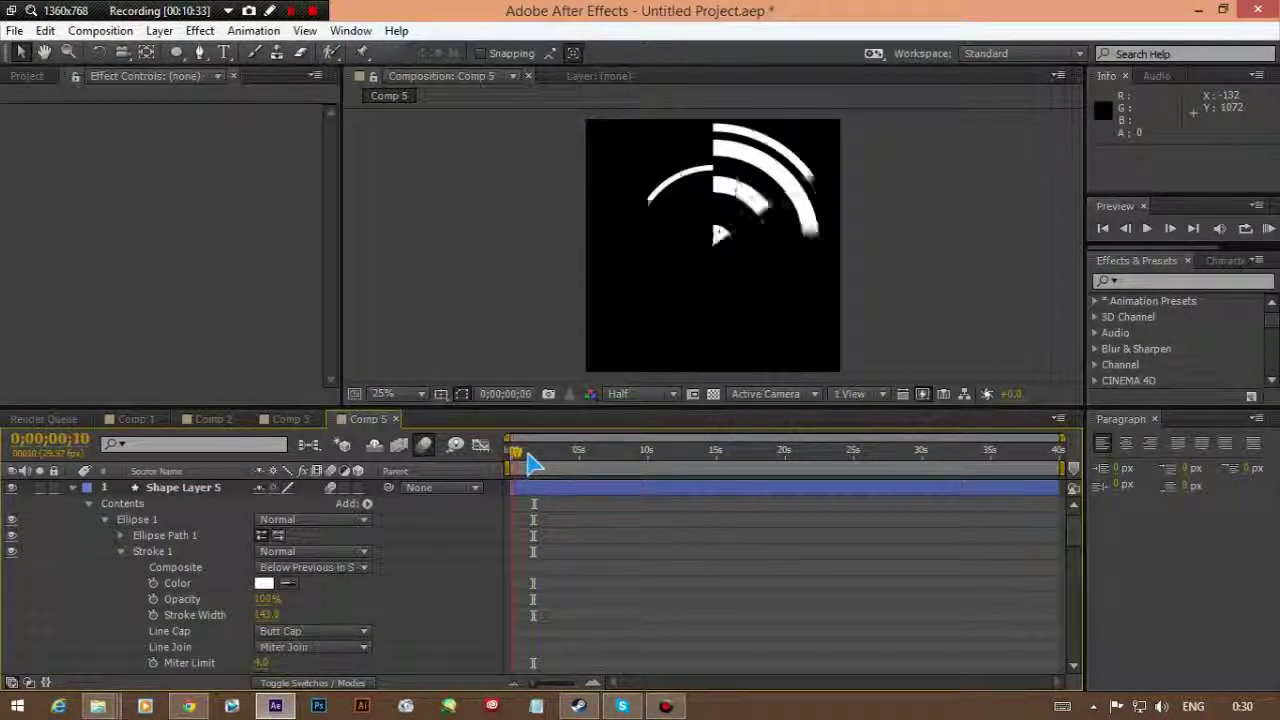
pyautogui.click(72, 487)
pyautogui.click(73, 503)
pyautogui.click(73, 519)
pyautogui.scroll(-1, 74, 516)
pyautogui.click(72, 488)
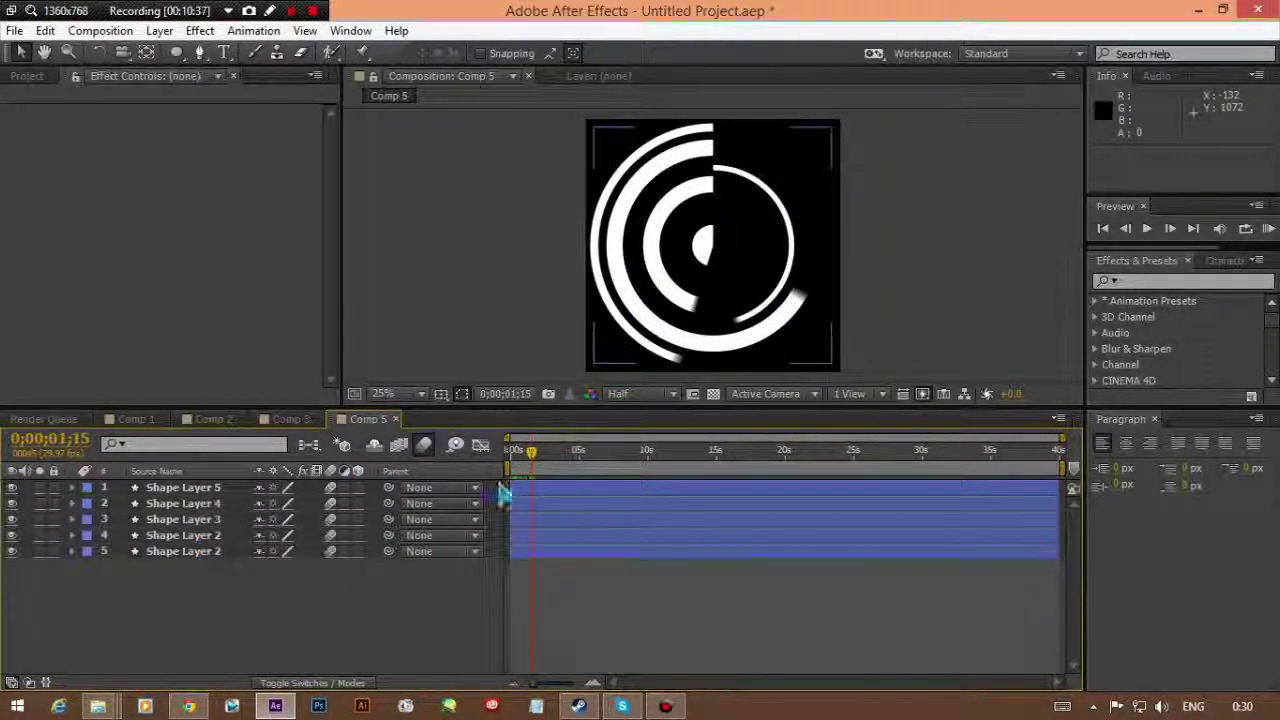
pyautogui.moveTo(532, 456); pyautogui.dragTo(531, 486)
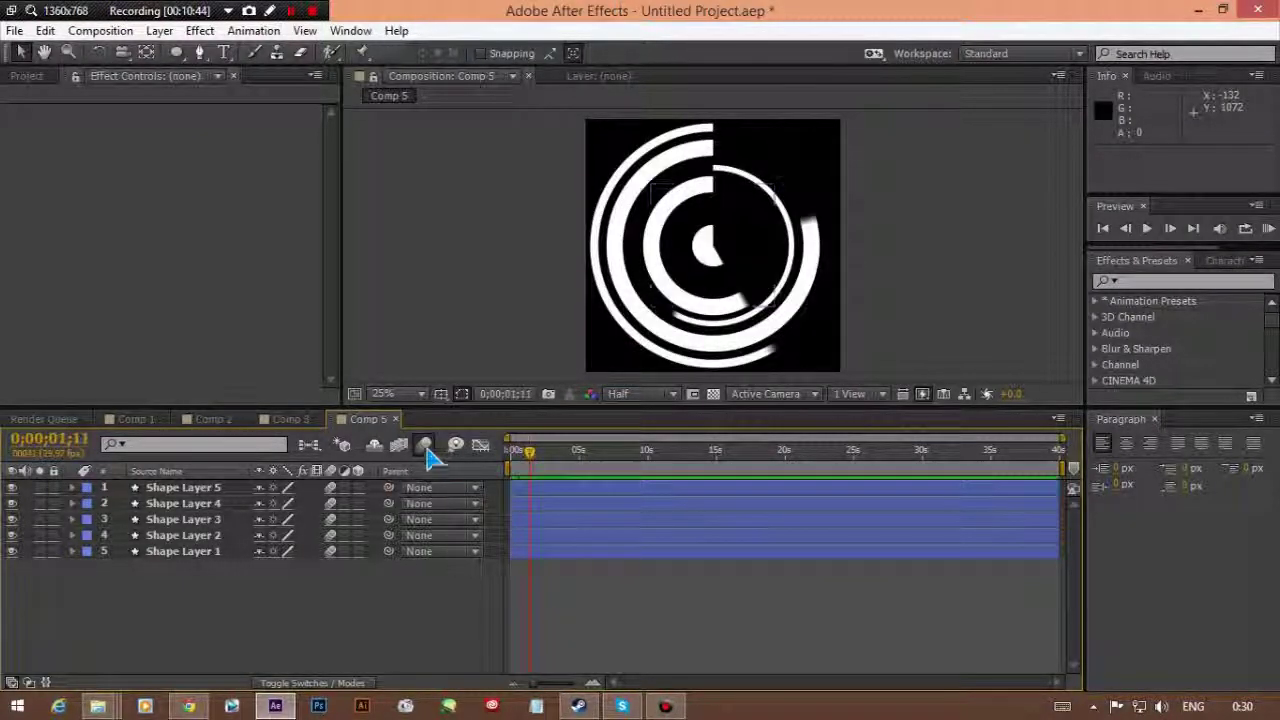
# Step: View the rings in Comp 3 for comparison and create a new composition with the offered settings
pyautogui.click(296, 419)
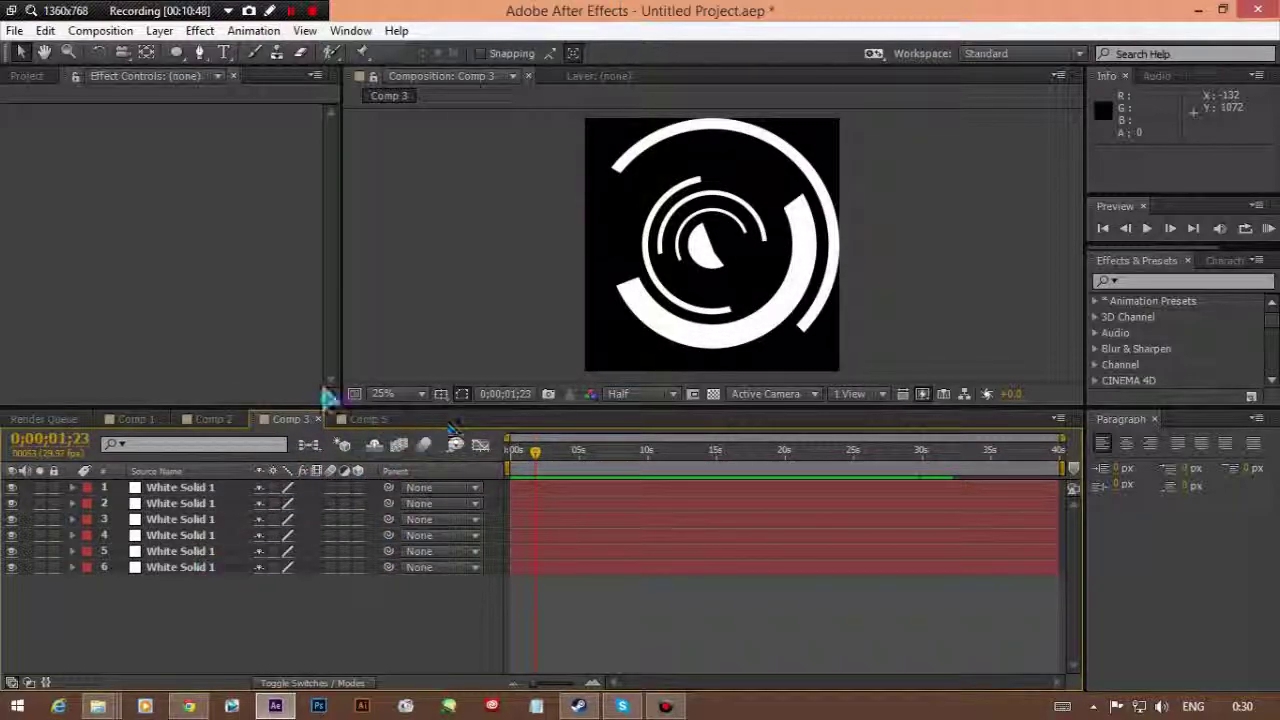
pyautogui.click(368, 419)
pyautogui.click(100, 31)
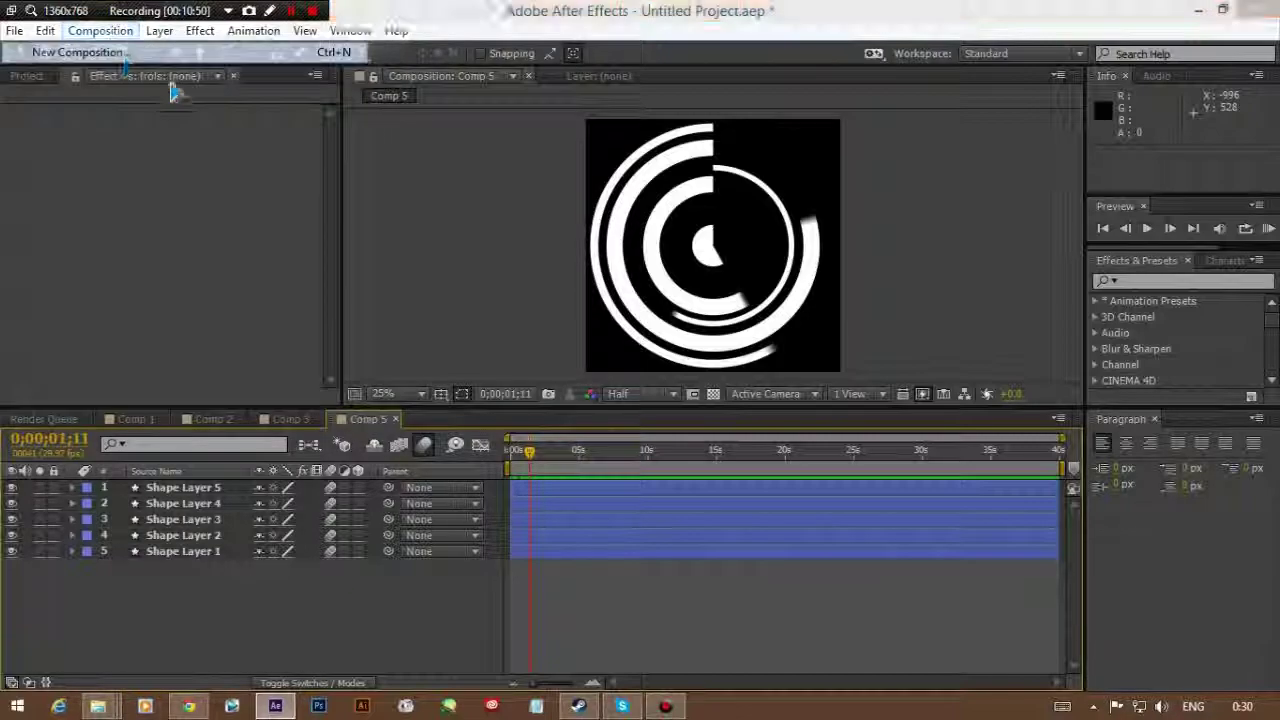
pyautogui.click(728, 540)
# Step: Close the timelines of Comp 5 and Comp 2
pyautogui.click(388, 421)
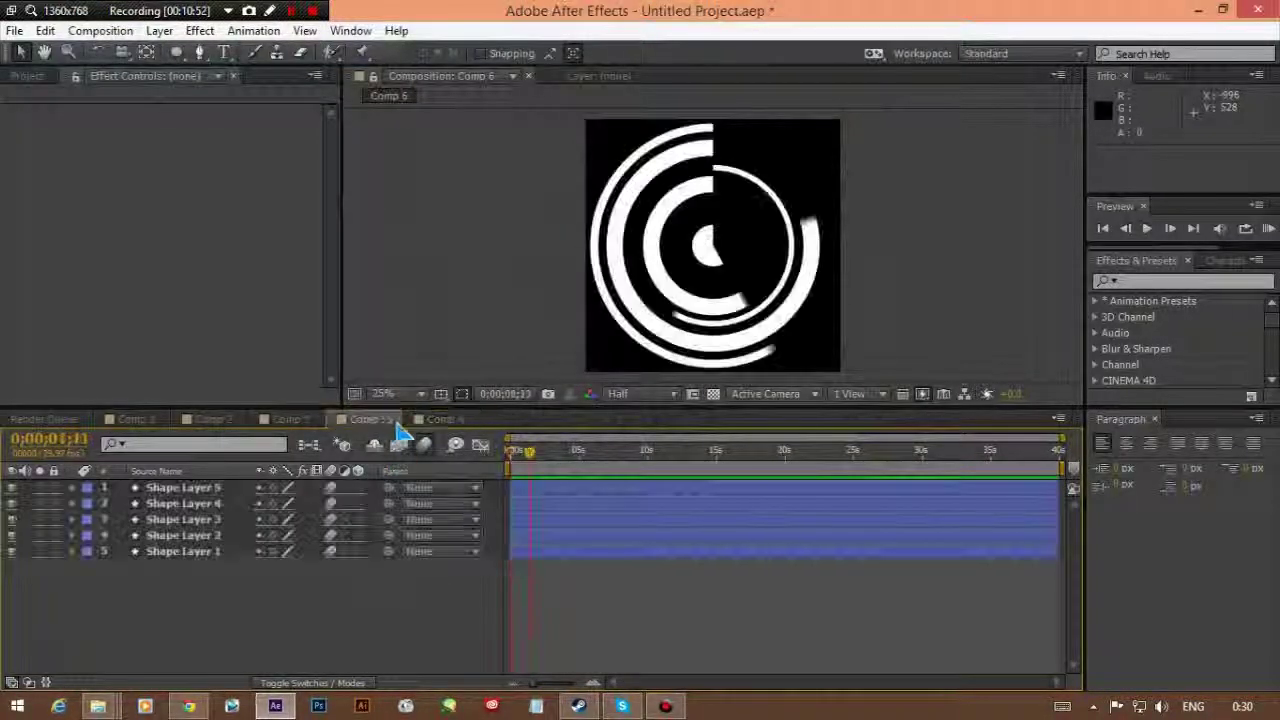
pyautogui.click(396, 421)
pyautogui.click(275, 419)
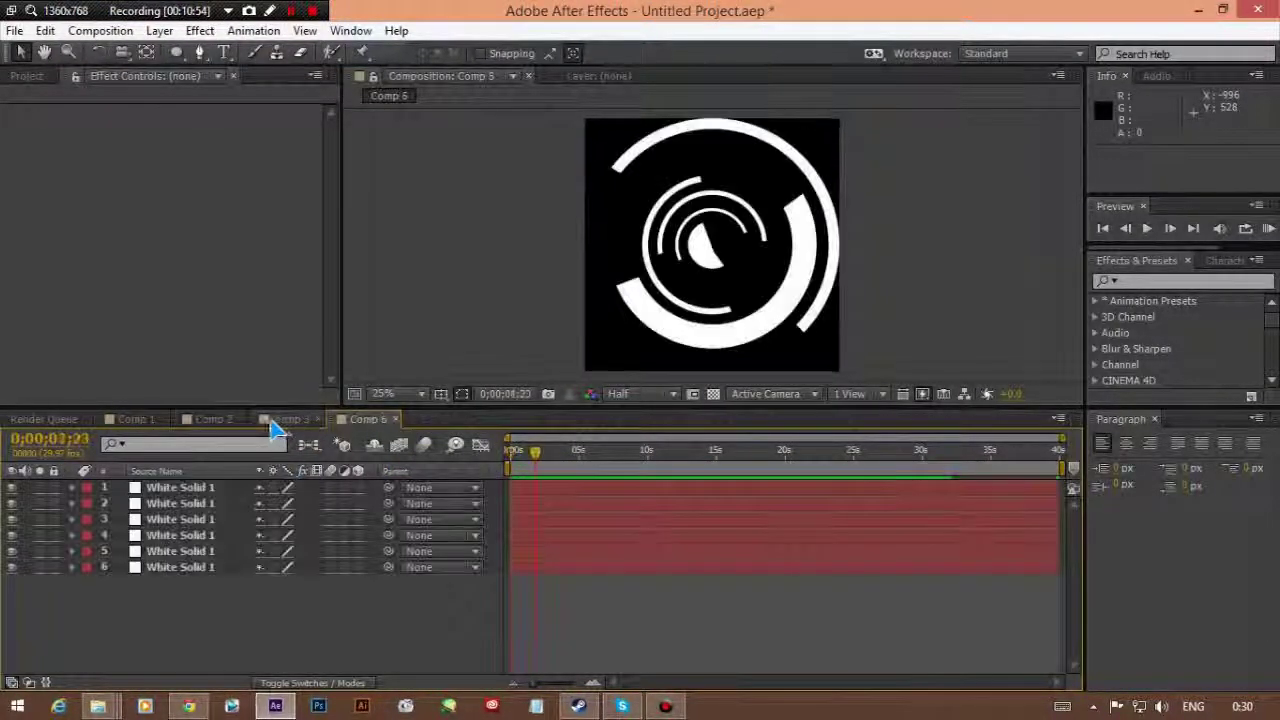
pyautogui.click(241, 421)
pyautogui.click(241, 420)
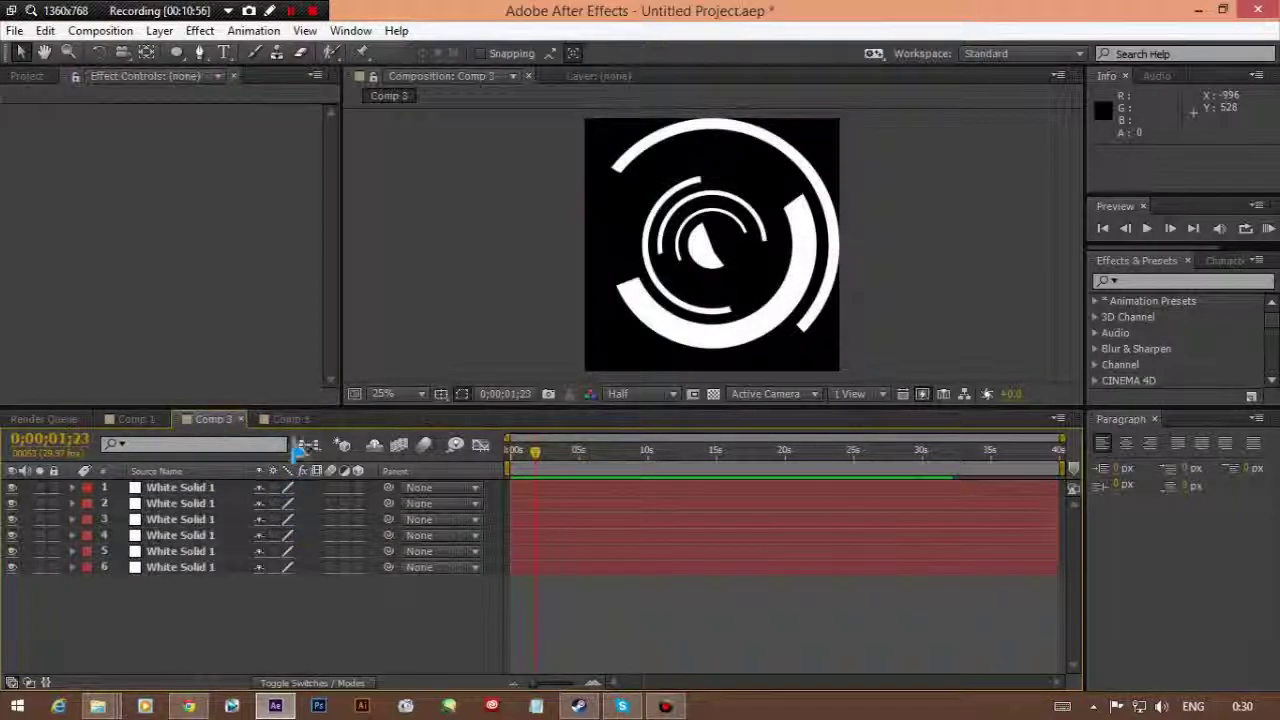
# Step: Add a white 1080 x 1080 px solid layer to the empty Comp 6
pyautogui.click(291, 419)
pyautogui.rightClick(124, 511)
pyautogui.moveTo(250, 313)
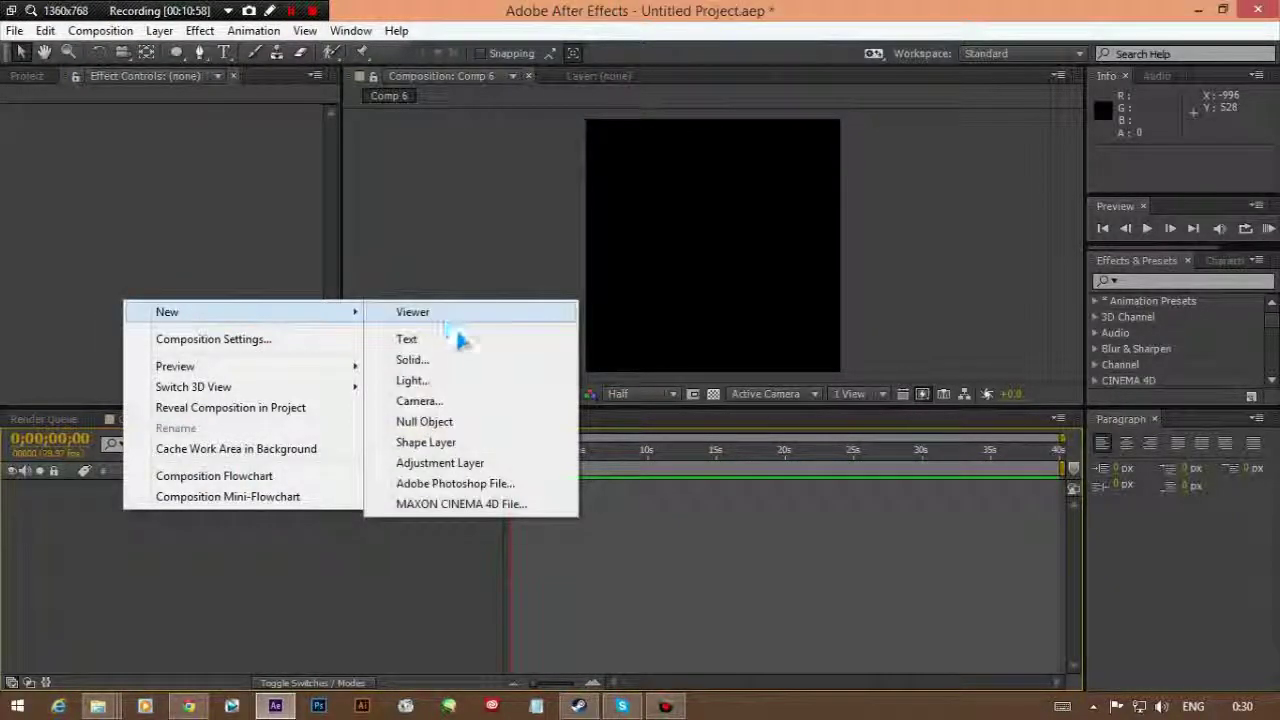
pyautogui.click(436, 360)
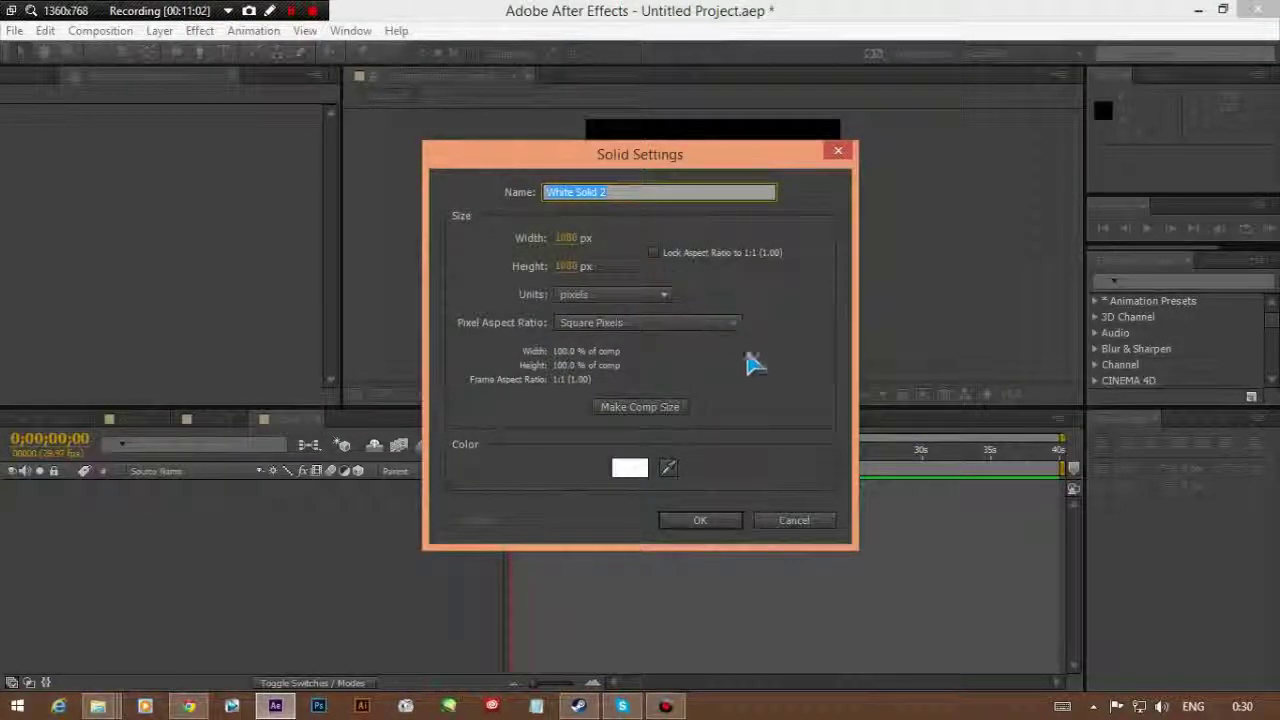
pyautogui.click(717, 519)
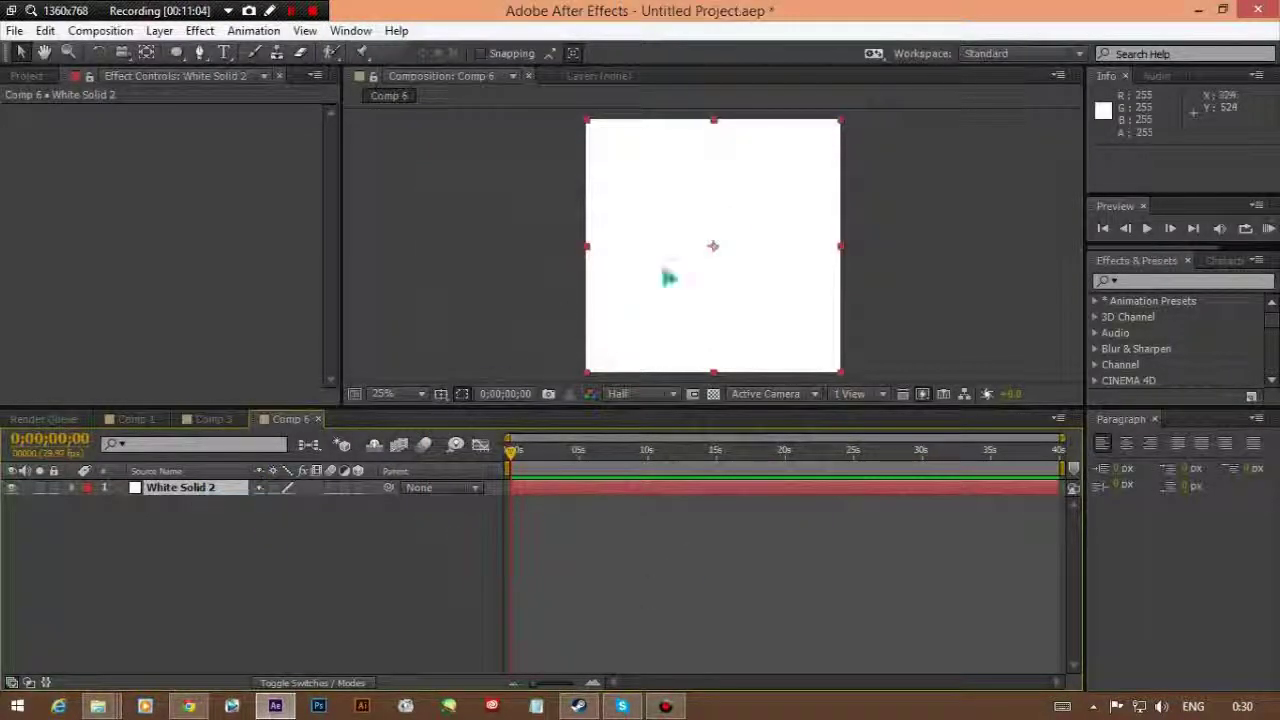
# Step: Add a full-size elliptical mask to White Solid 2 and compare it with the rings in Comp 3
pyautogui.moveTo(760, 199)
pyautogui.mouseDown()
pyautogui.moveTo(543, 211)
pyautogui.moveTo(749, 237)
pyautogui.moveTo(751, 220)
pyautogui.mouseUp()
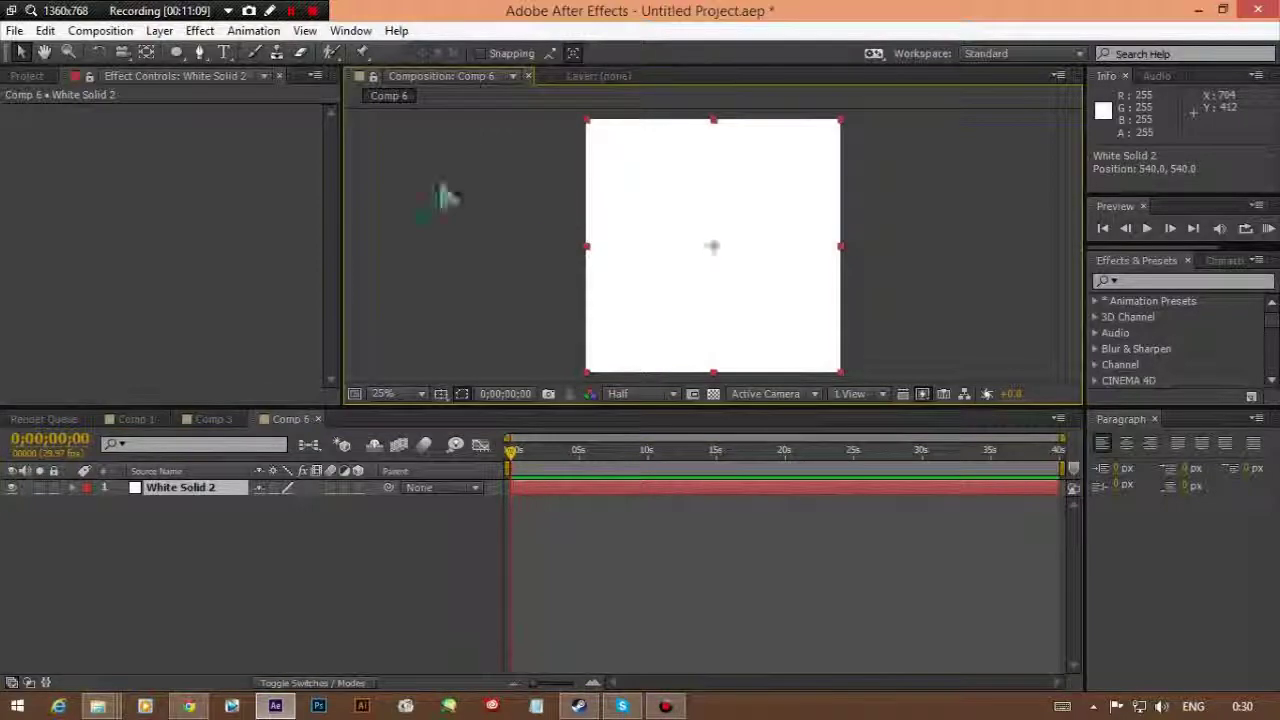
pyautogui.doubleClick(177, 52)
pyautogui.click(104, 31)
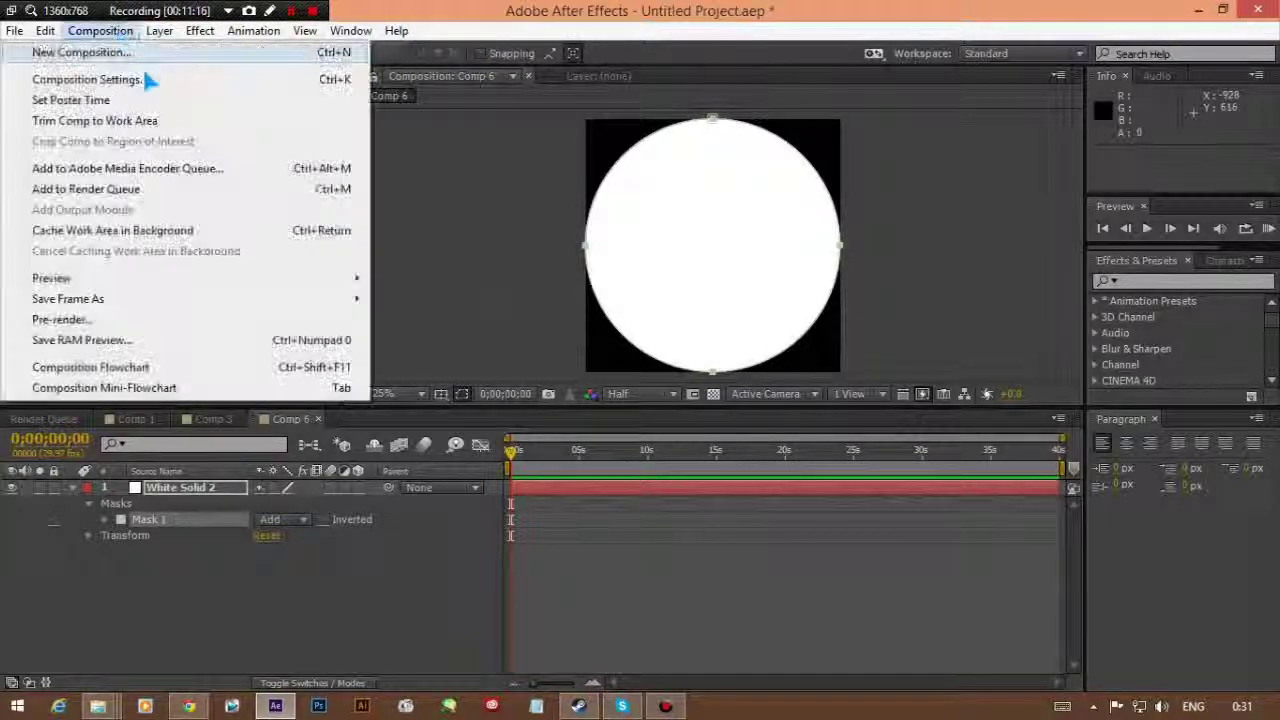
pyautogui.click(204, 521)
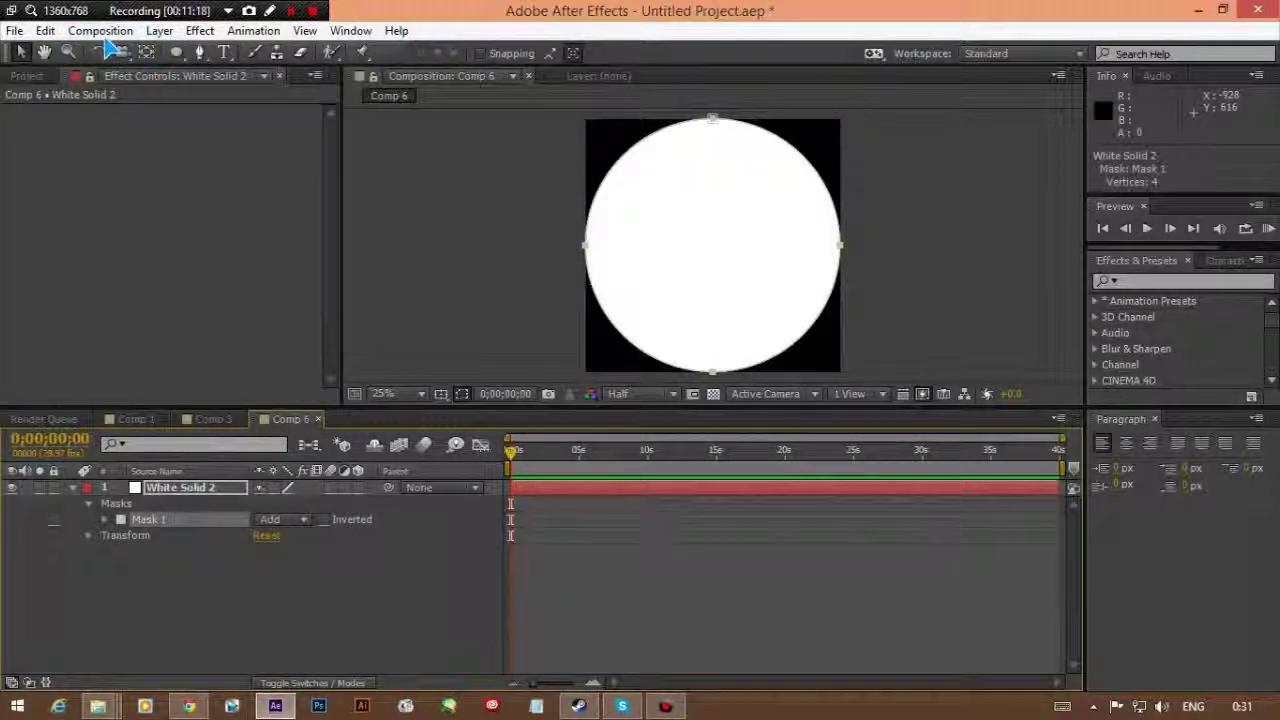
pyautogui.click(210, 419)
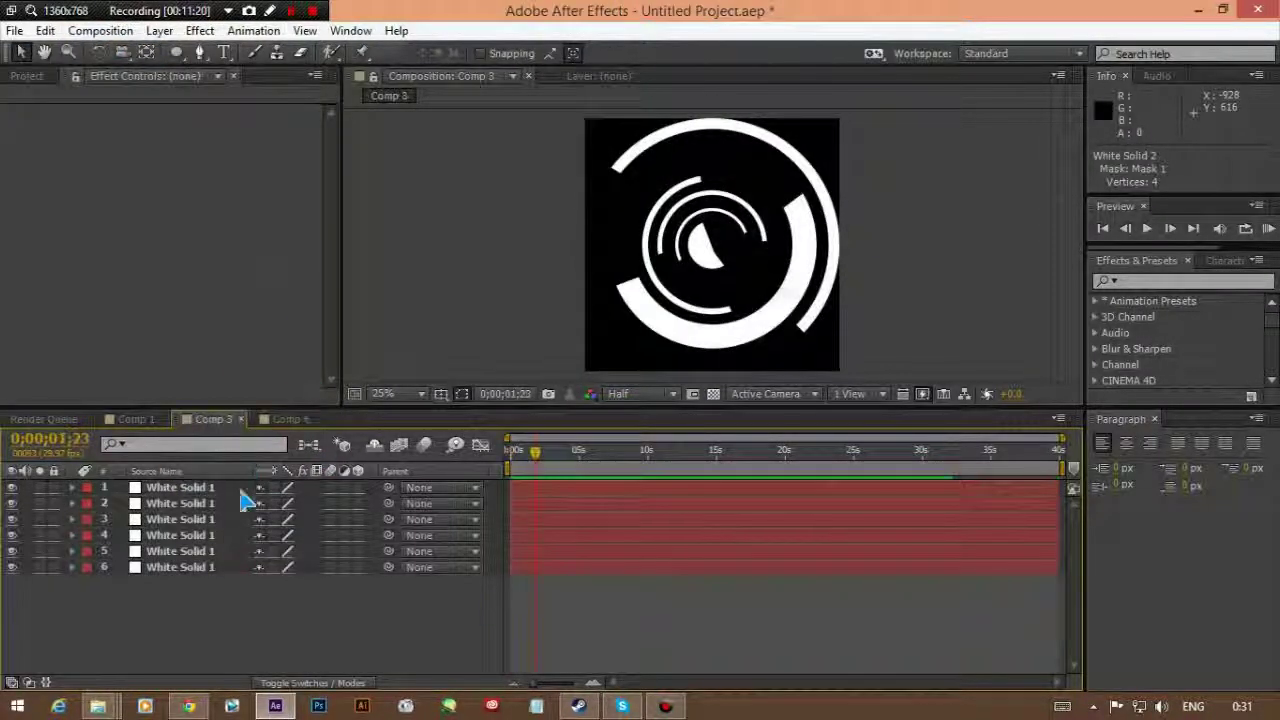
pyautogui.click(287, 419)
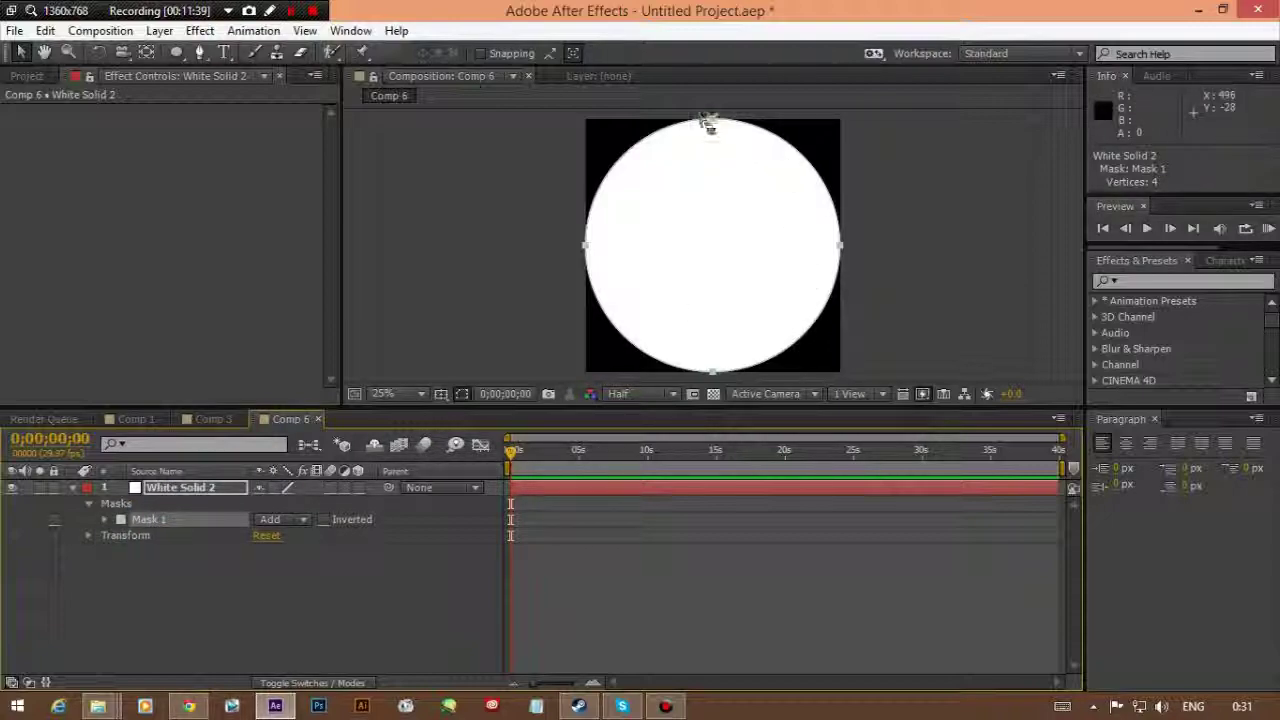
# Step: Duplicate Mask 1 on White Solid 2 and set the copy, Mask 2, to Subtract mode
pyautogui.click(106, 520)
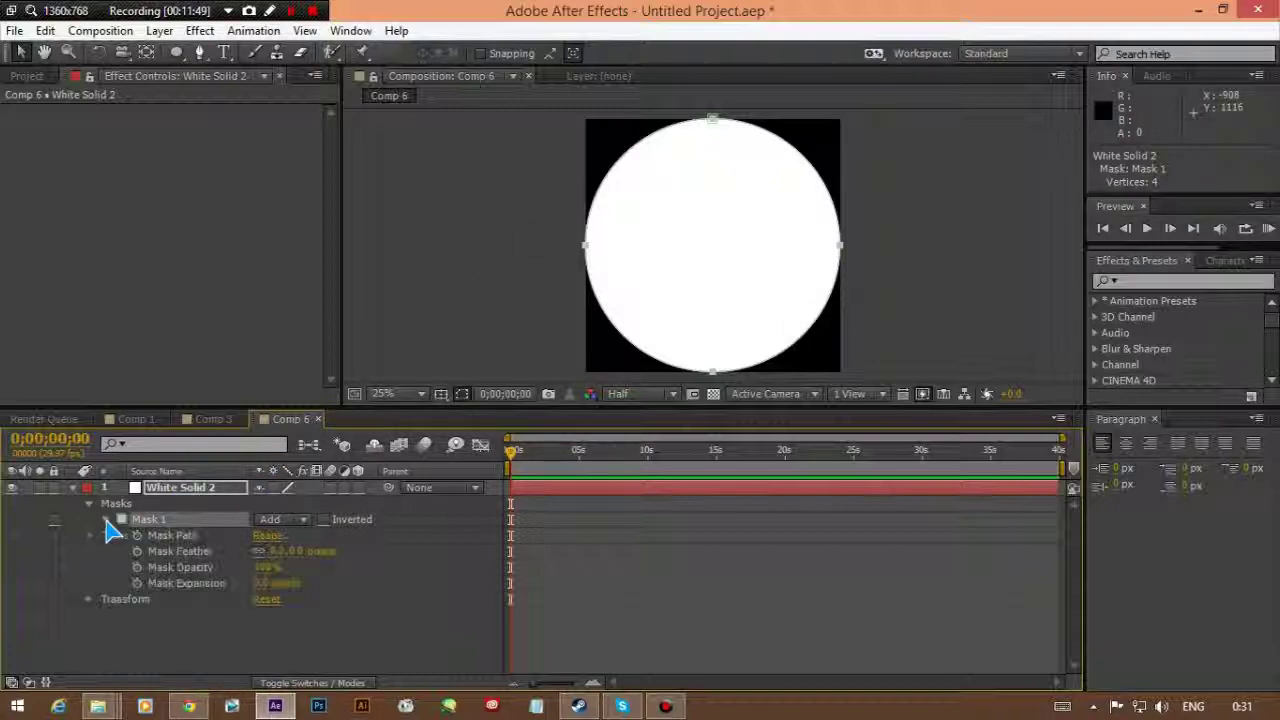
pyautogui.click(106, 521)
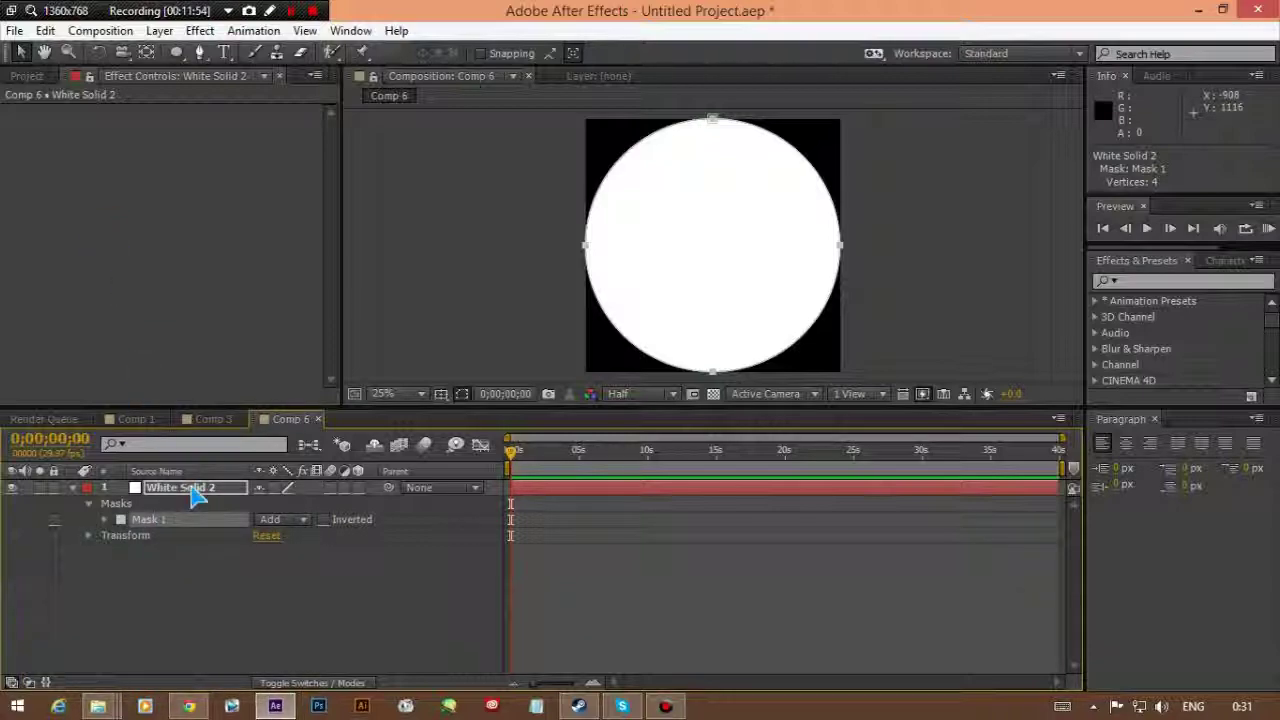
pyautogui.hotkey('ctrl', 'd')
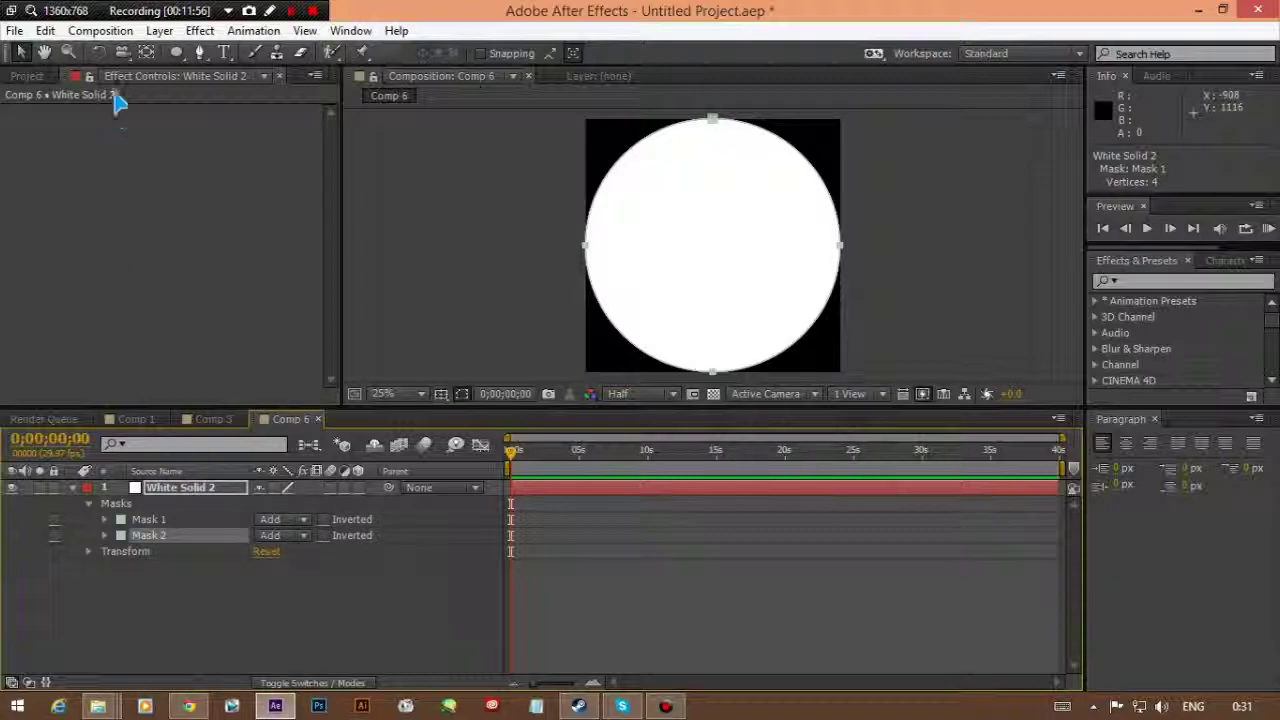
pyautogui.click(46, 31)
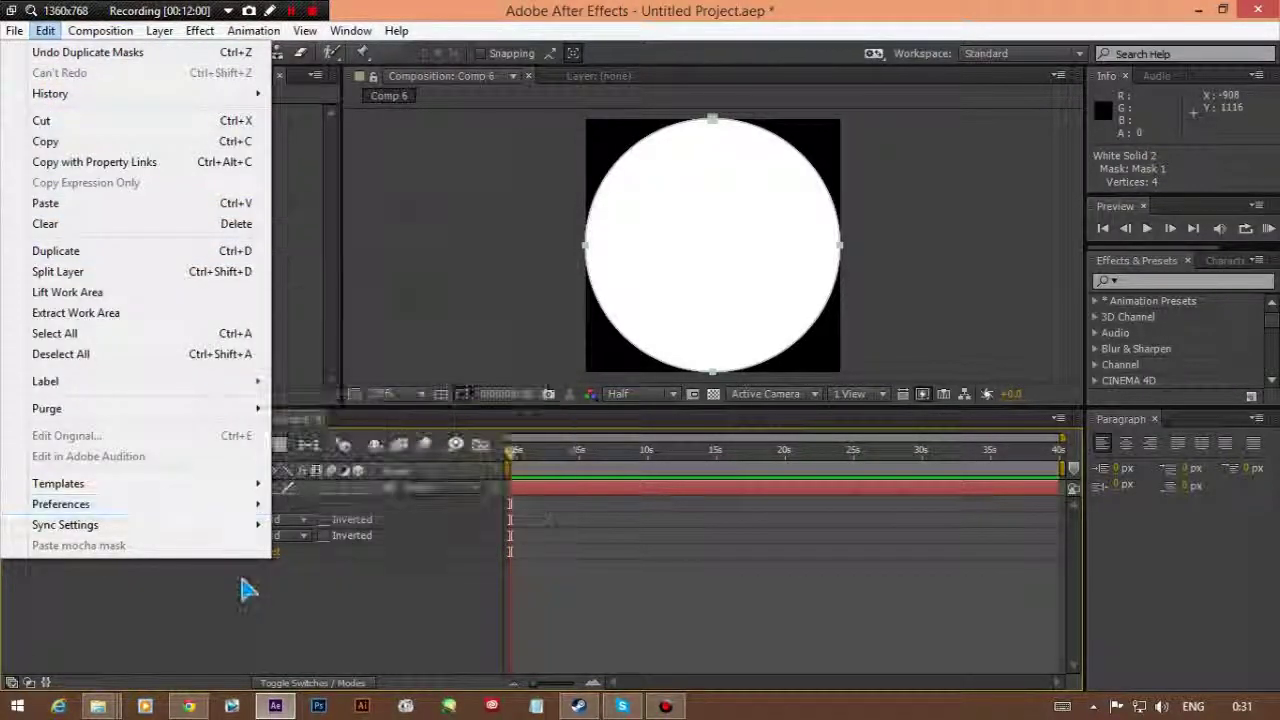
pyautogui.click(309, 596)
pyautogui.click(278, 536)
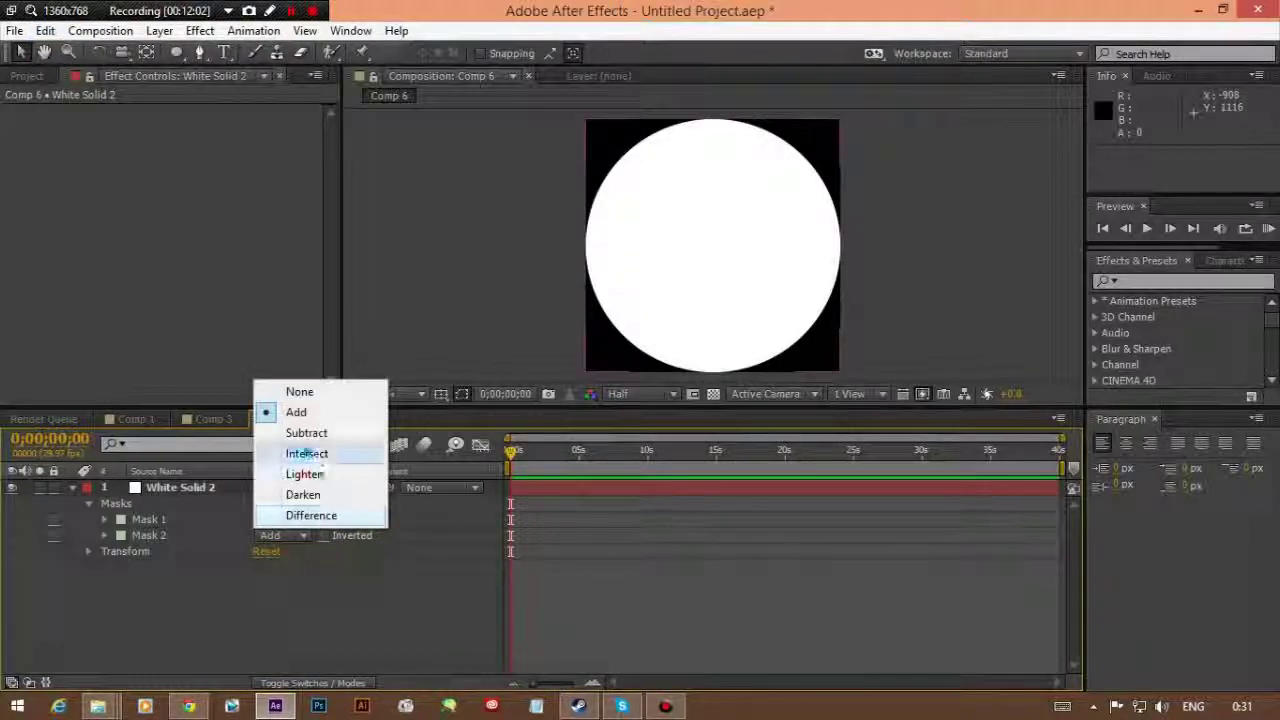
pyautogui.click(296, 435)
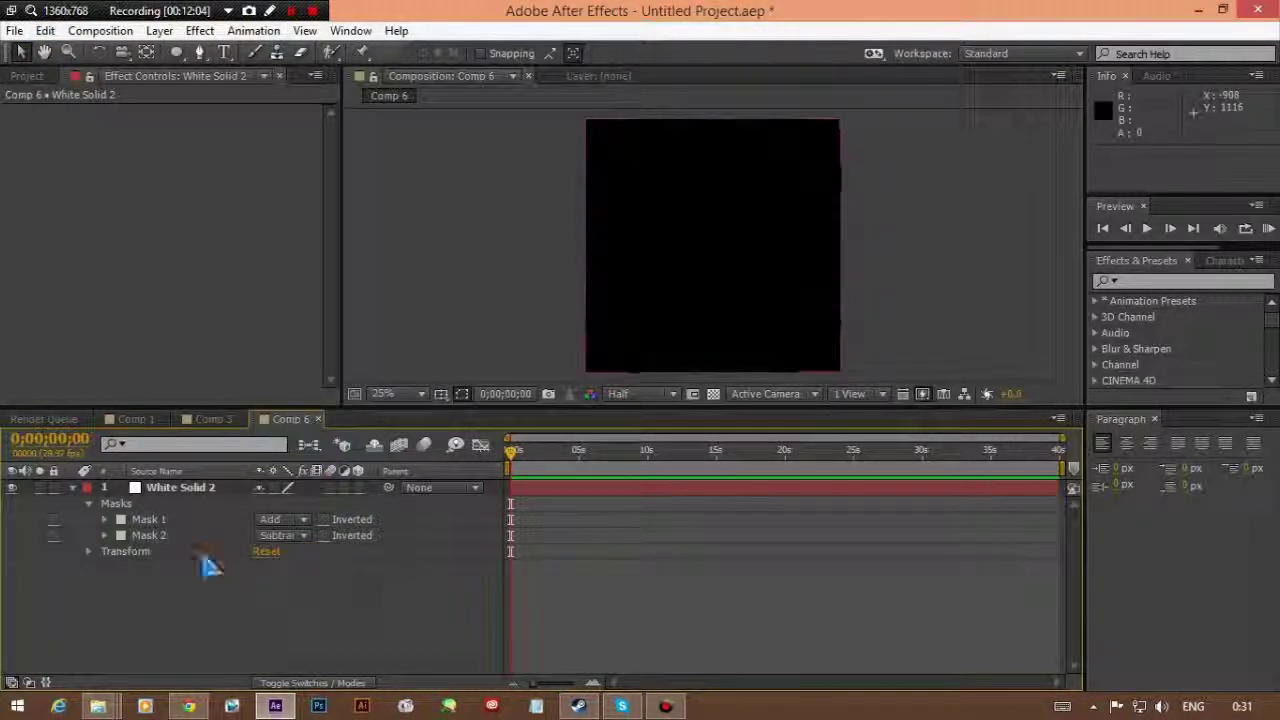
# Step: Set Mask 2's expansion to -33 pixels so that the two masks leave a thin ring
pyautogui.click(105, 536)
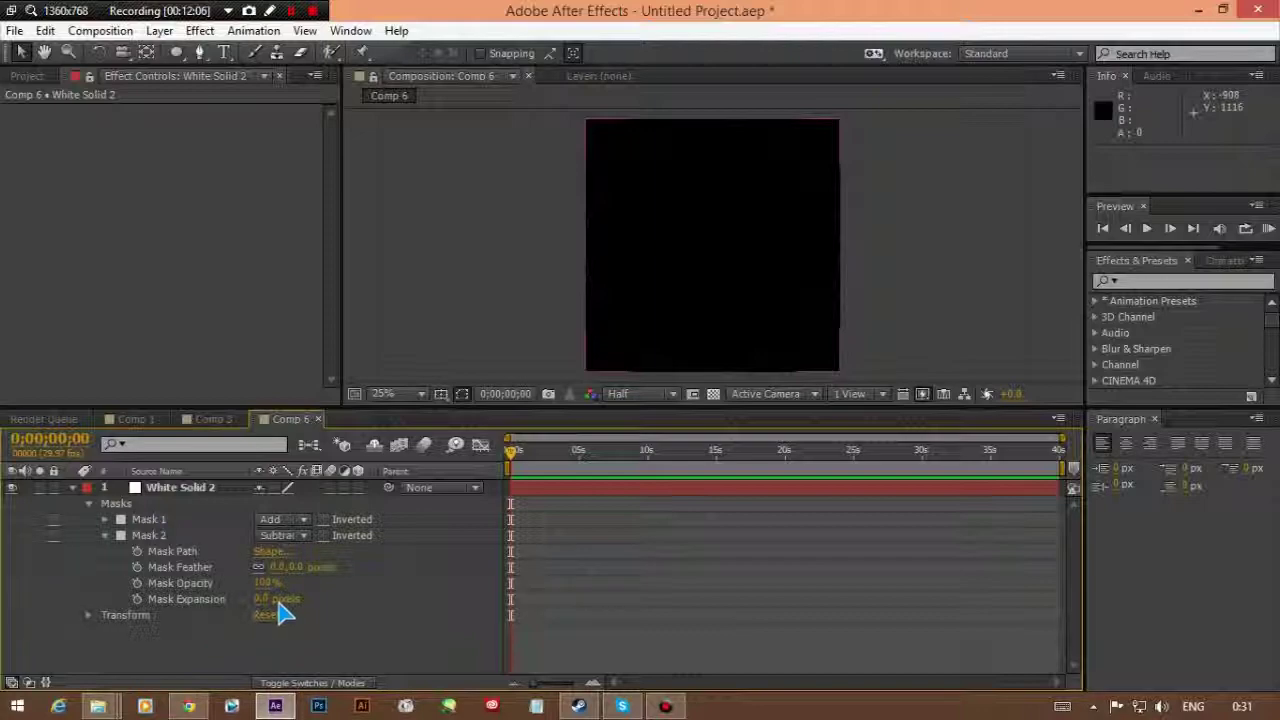
pyautogui.moveTo(263, 599)
pyautogui.mouseDown()
pyautogui.moveTo(228, 598)
pyautogui.moveTo(337, 604)
pyautogui.moveTo(266, 606)
pyautogui.moveTo(272, 615)
pyautogui.mouseUp()
pyautogui.click(150, 520)
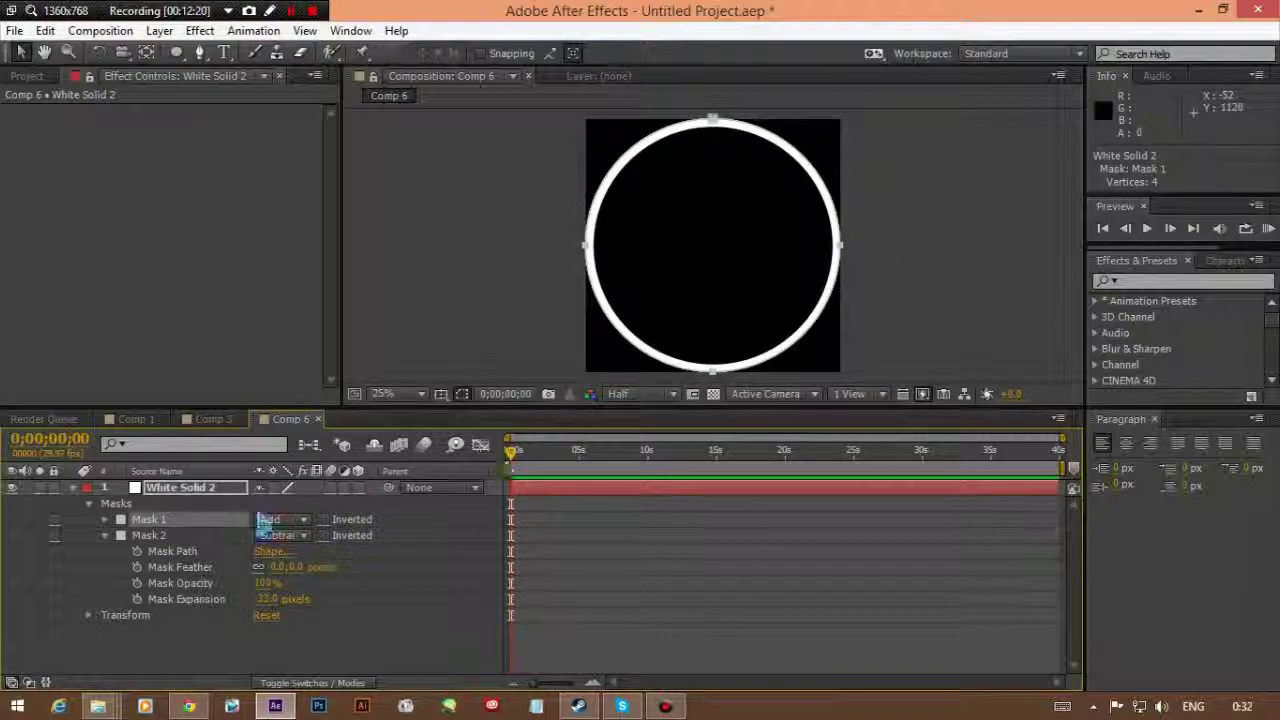
pyautogui.click(172, 538)
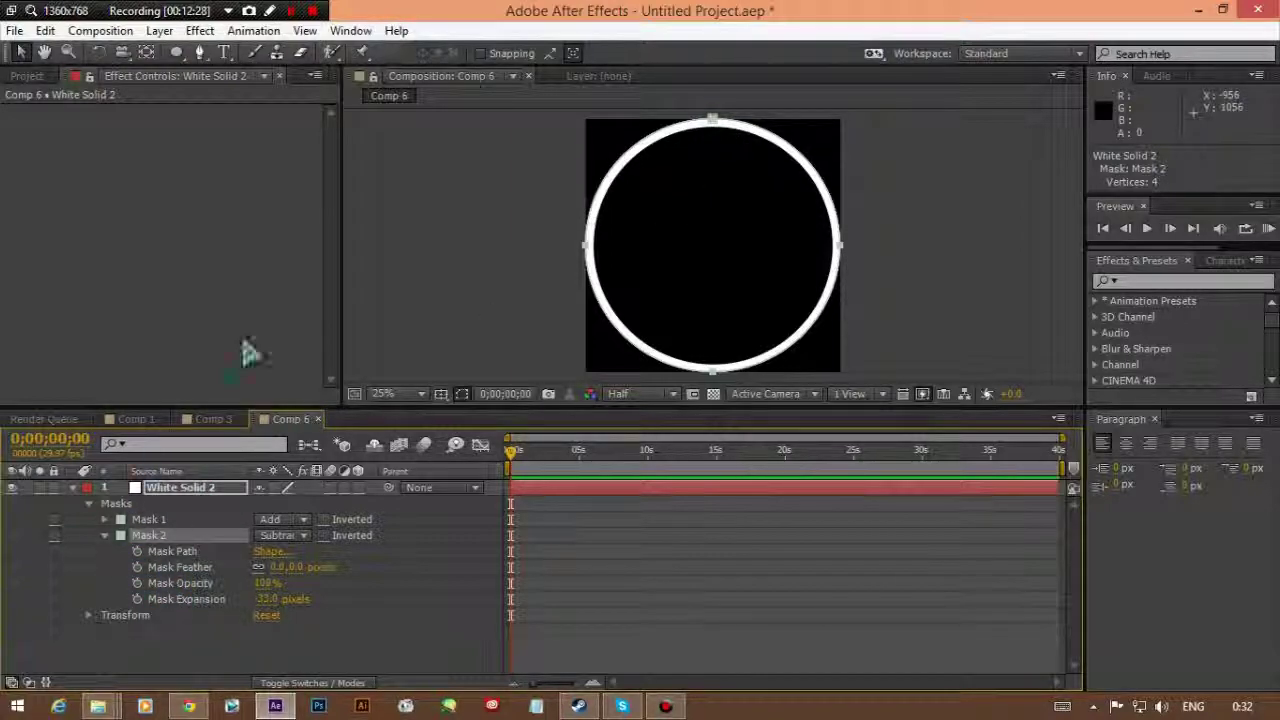
# Step: Draw a six-point Pen mask from the ring's center around its left side and set it to Subtract mode
pyautogui.click(200, 52)
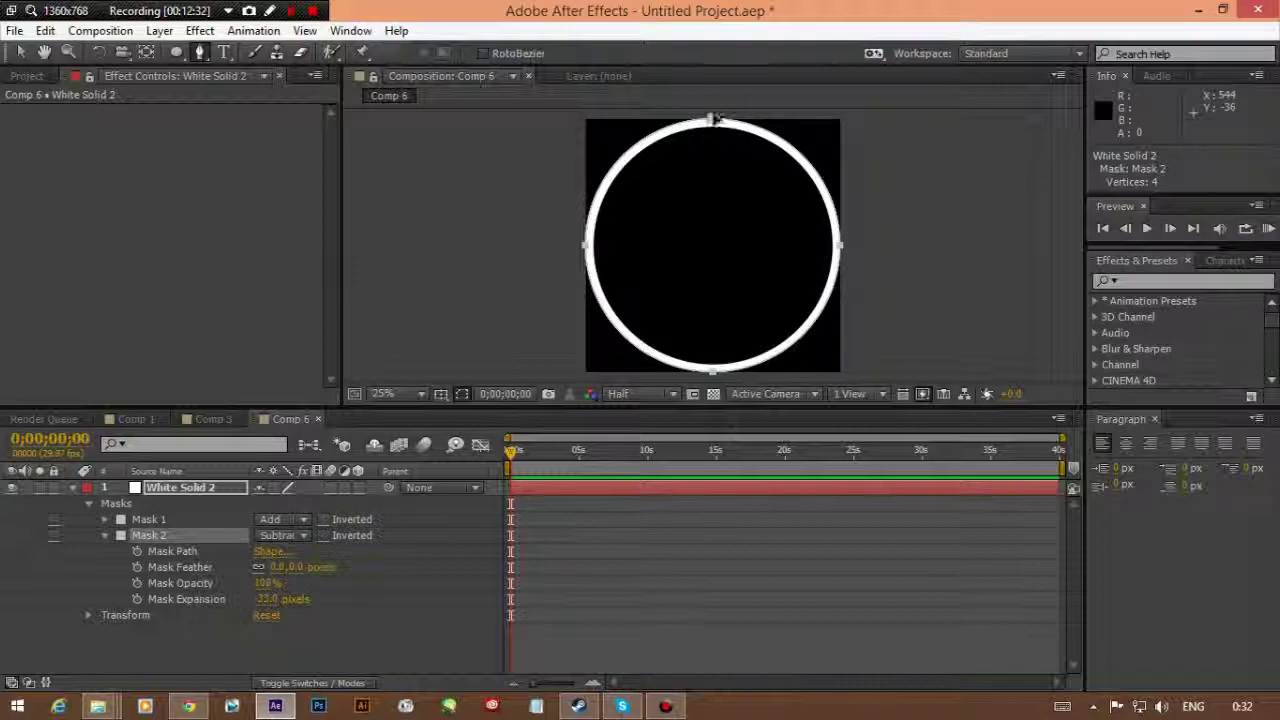
pyautogui.press(',')
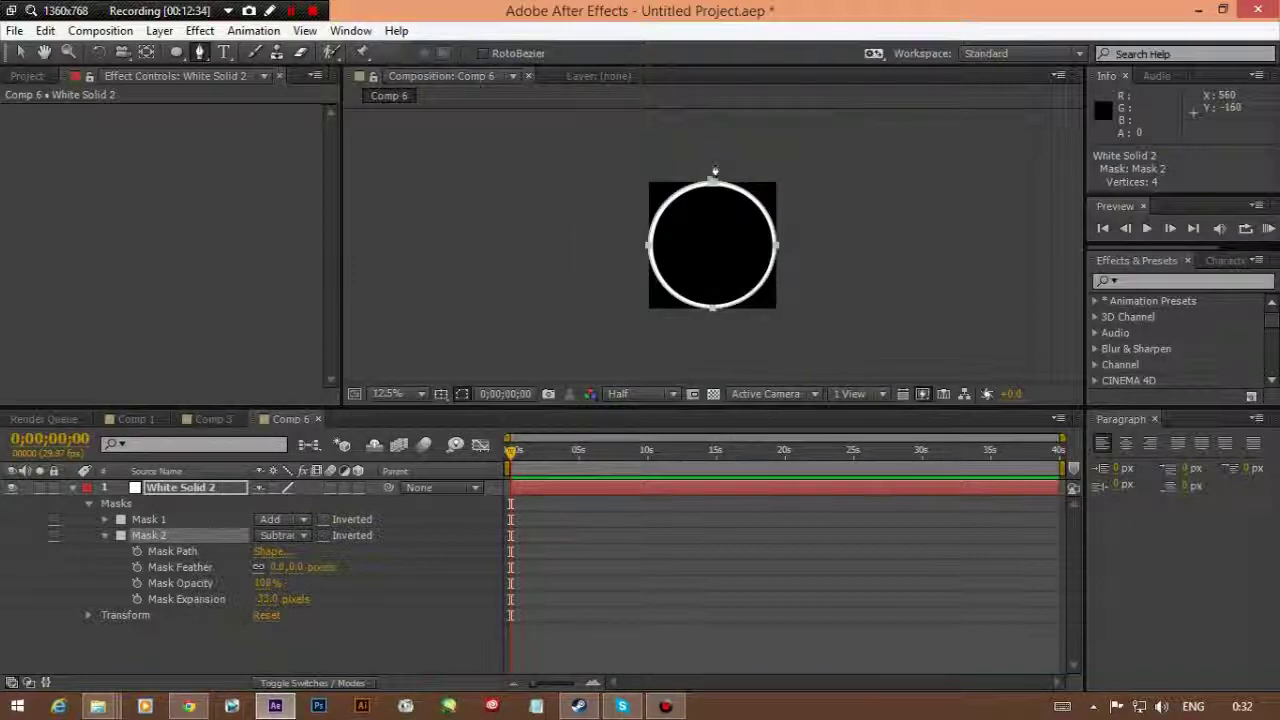
pyautogui.click(714, 163)
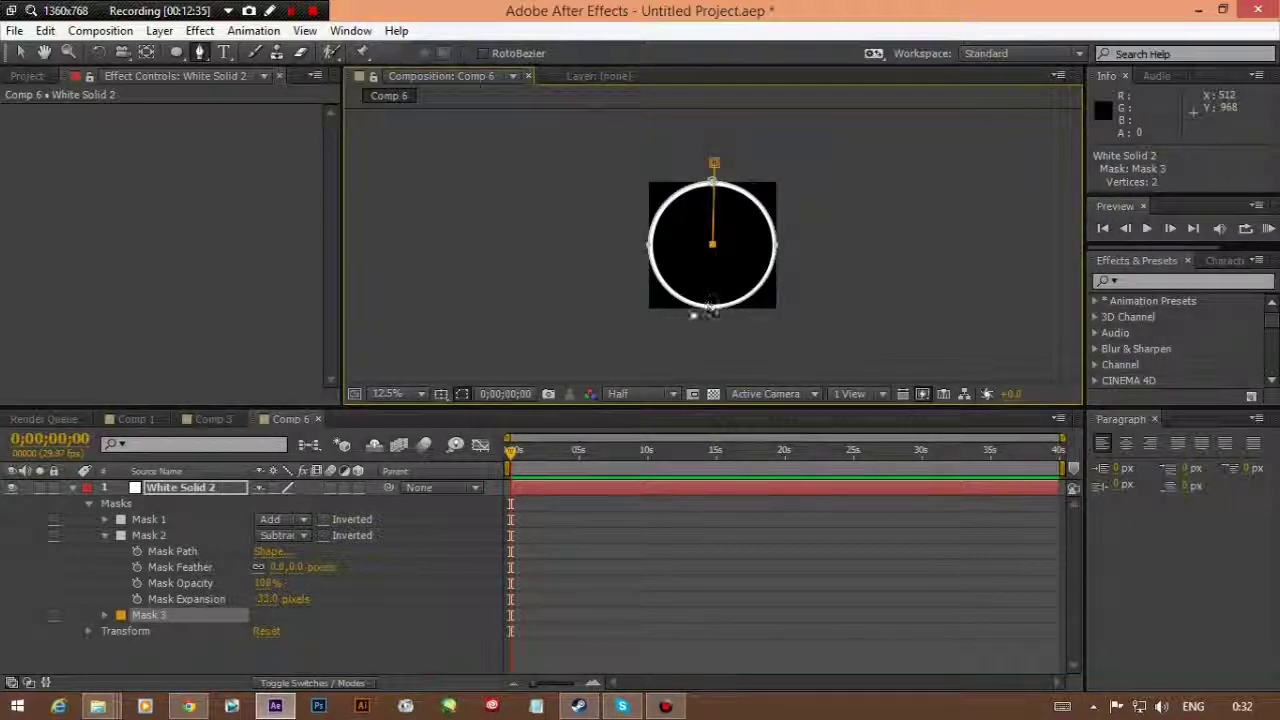
pyautogui.click(713, 162)
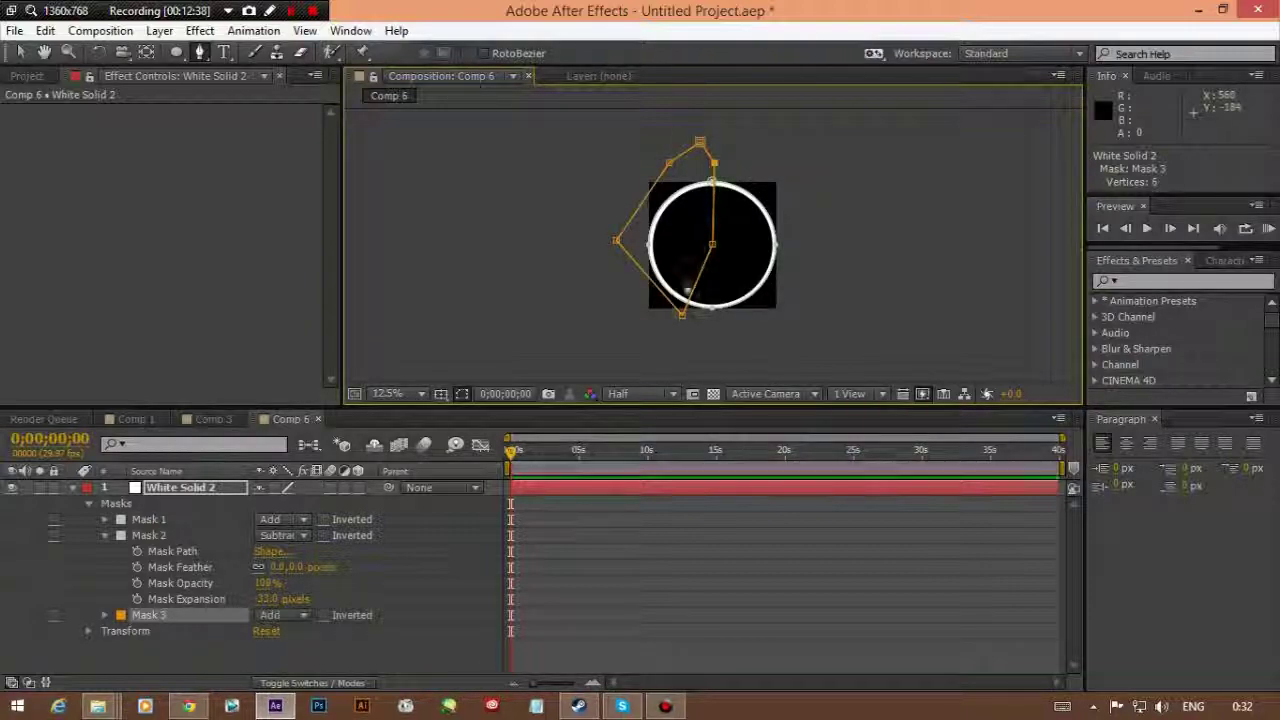
pyautogui.click(303, 615)
pyautogui.click(312, 514)
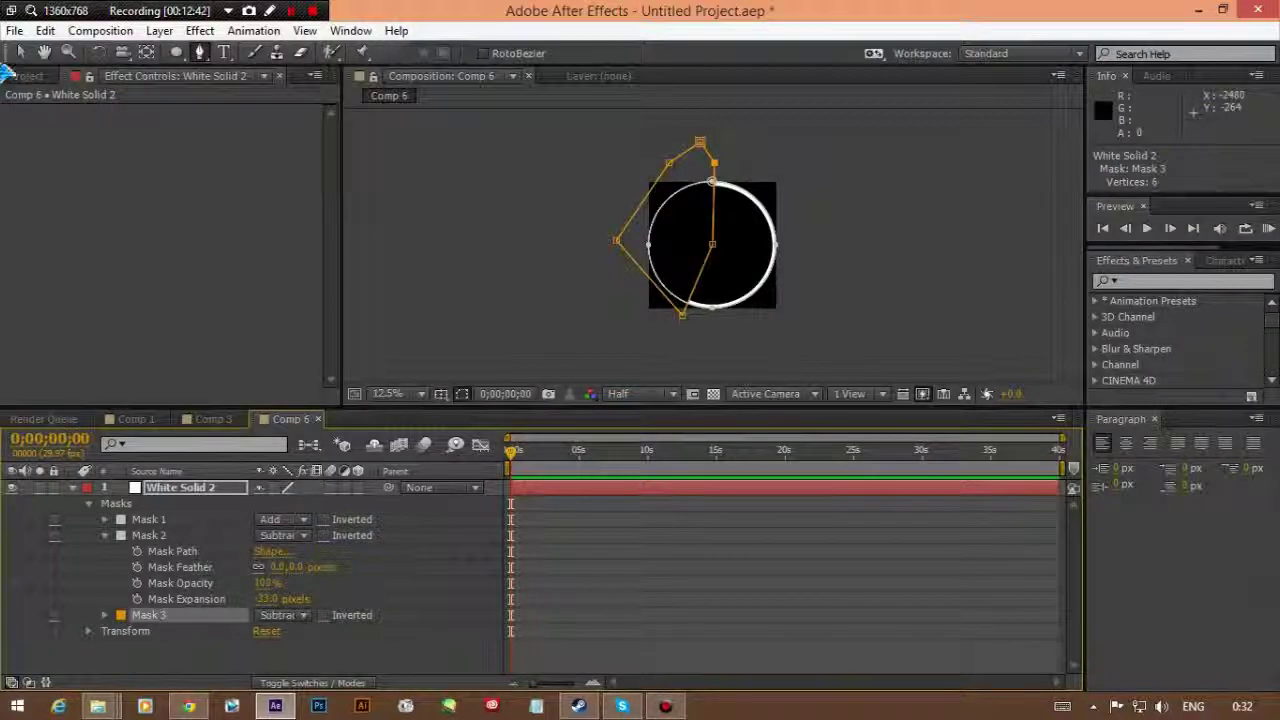
# Step: Add the expression wiggle(0.1,1000) to the Rotation property of White Solid 2
pyautogui.click(21, 53)
pyautogui.scroll(1, 677, 250)
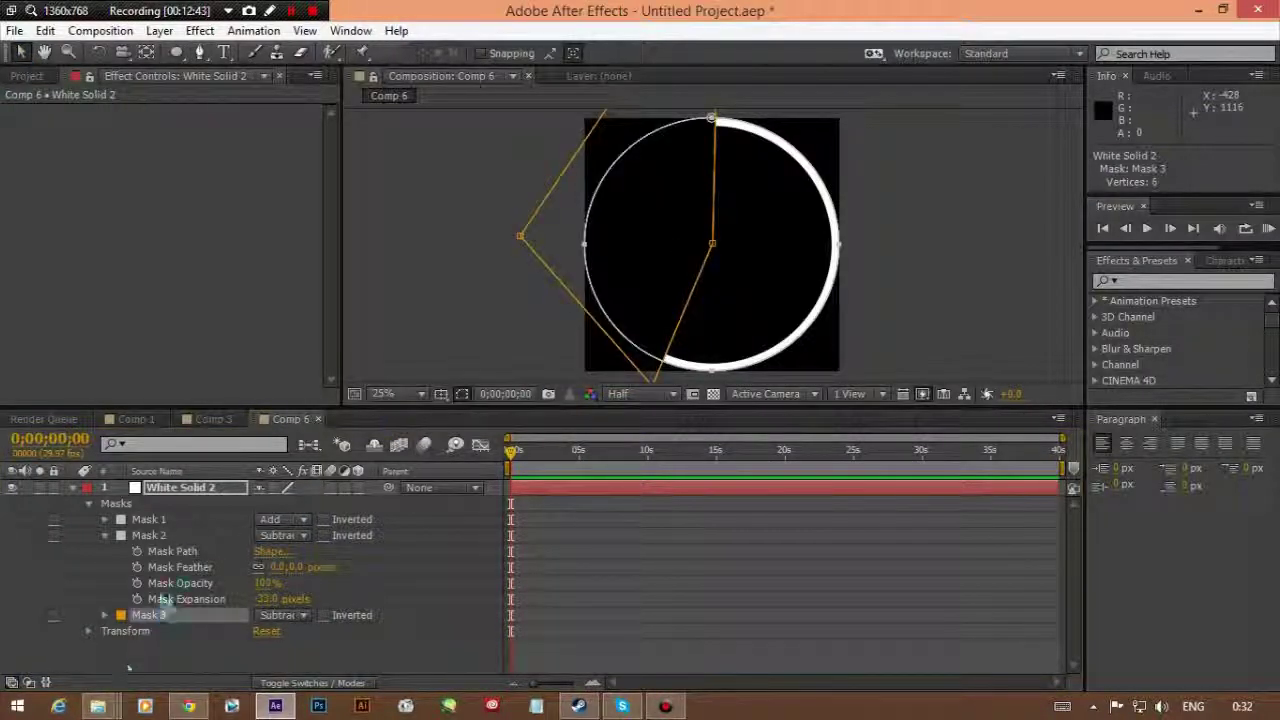
pyautogui.click(100, 648)
pyautogui.click(88, 631)
pyautogui.scroll(-2, 100, 631)
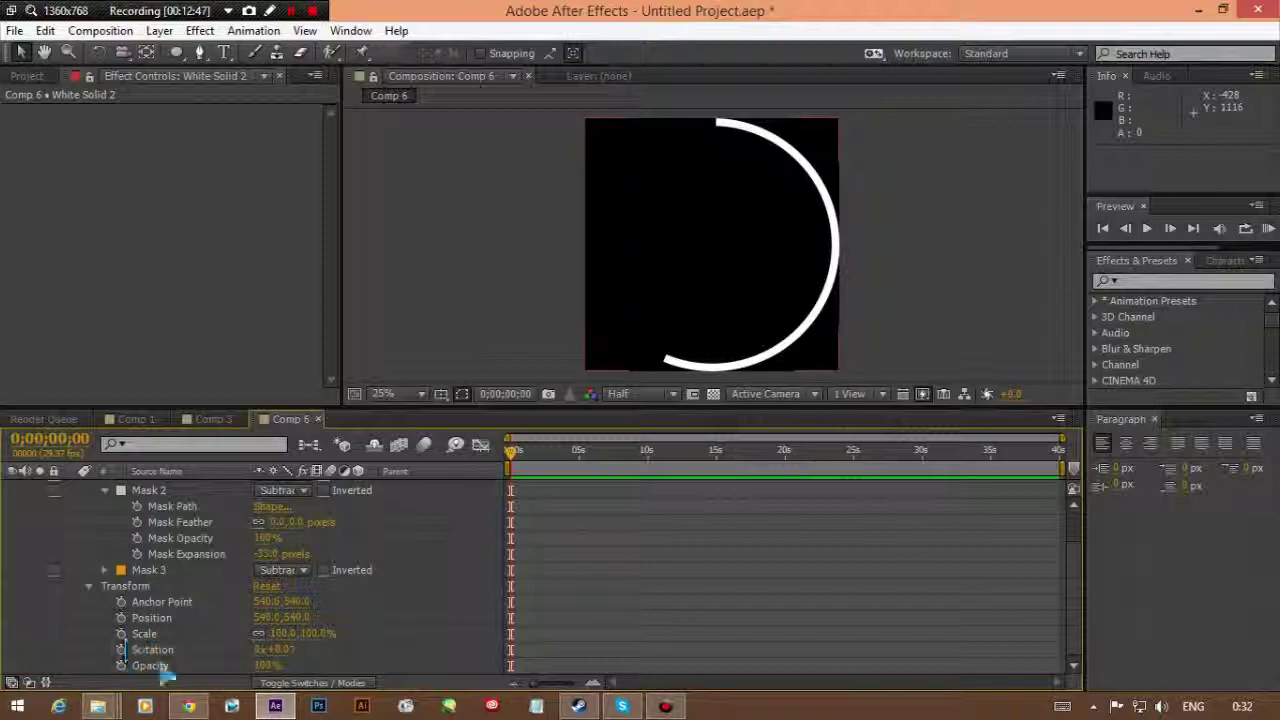
pyautogui.keyDown('alt'); pyautogui.click(121, 650); pyautogui.keyUp('alt')
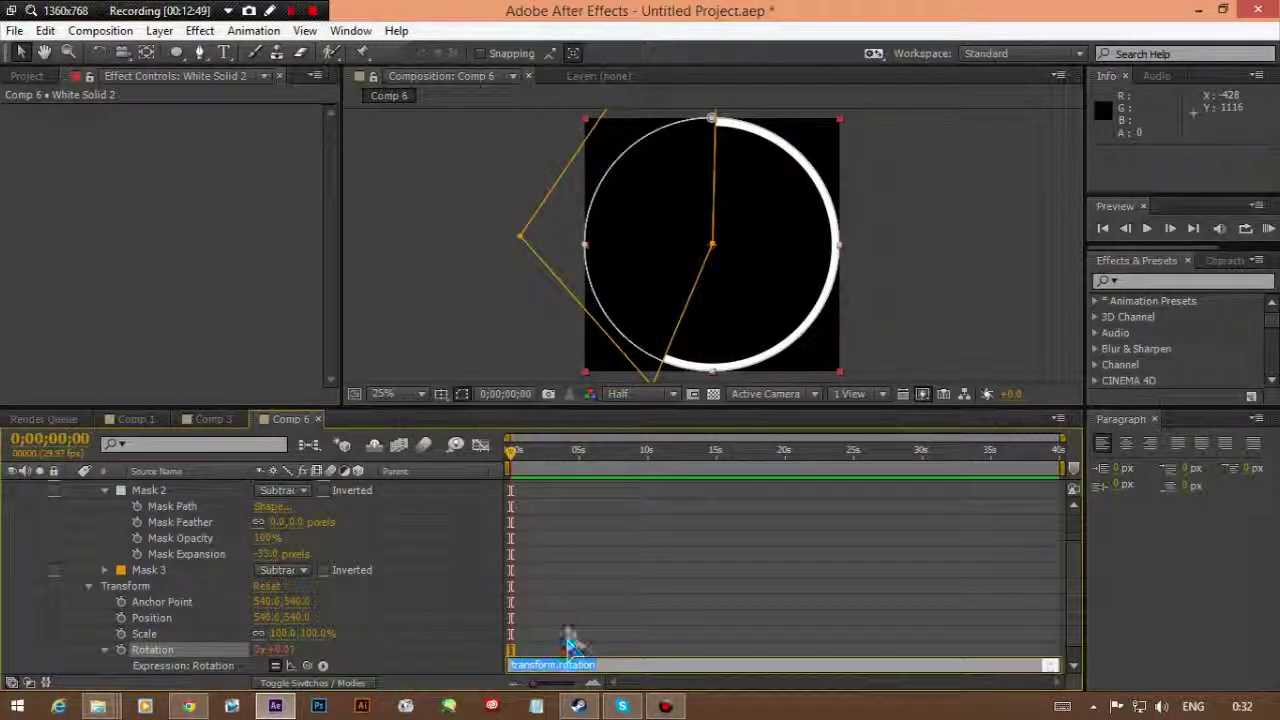
pyautogui.scroll(-1, 567, 645)
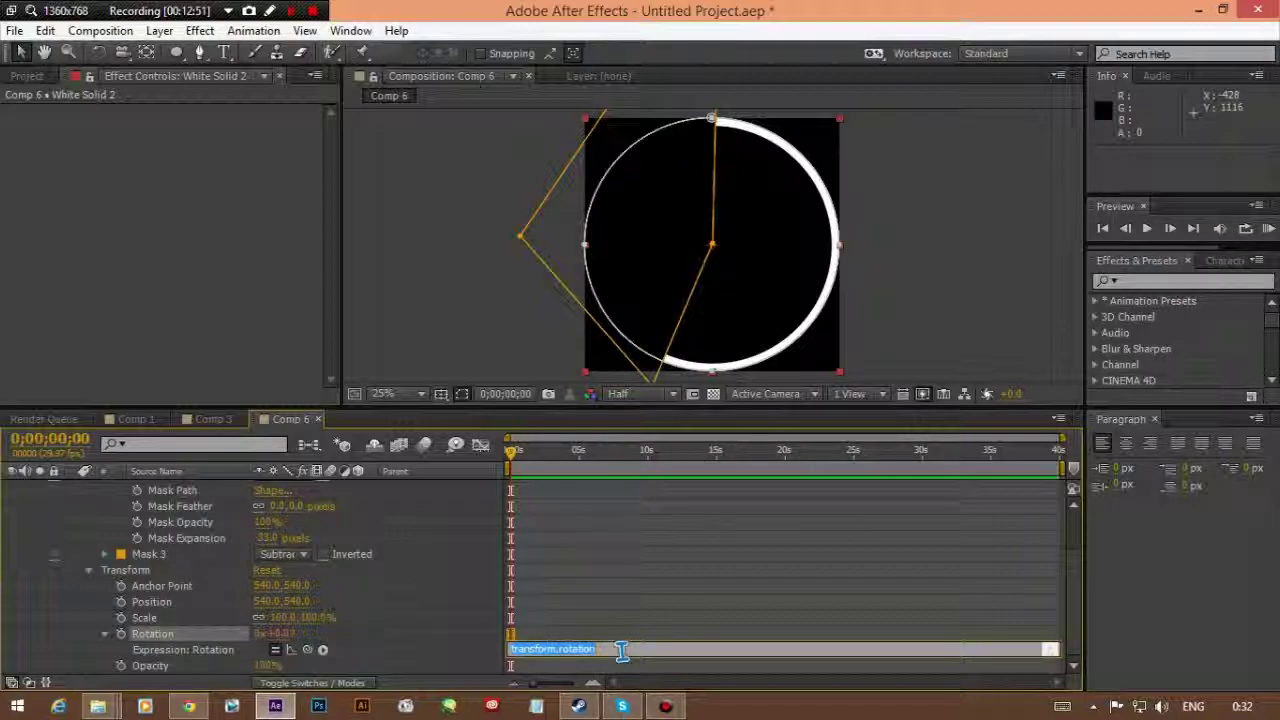
pyautogui.write('wiggle(0.1,')
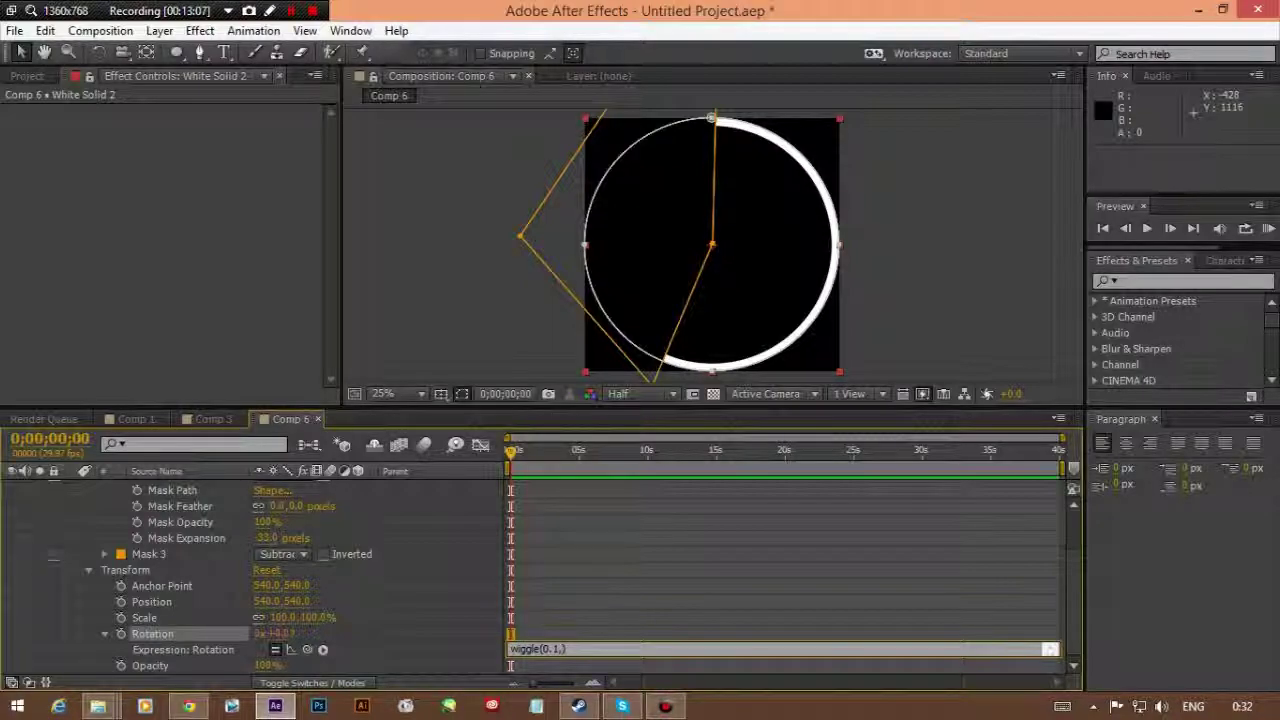
pyautogui.write('00)')
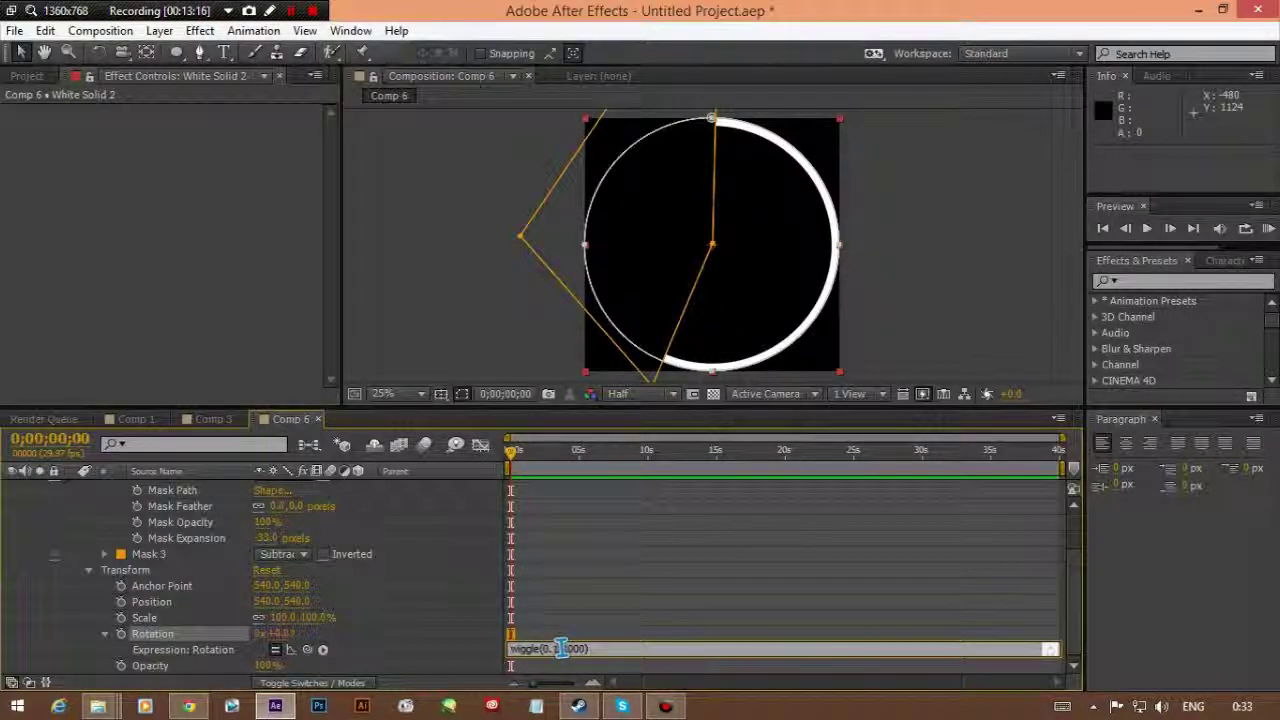
pyautogui.click(676, 530)
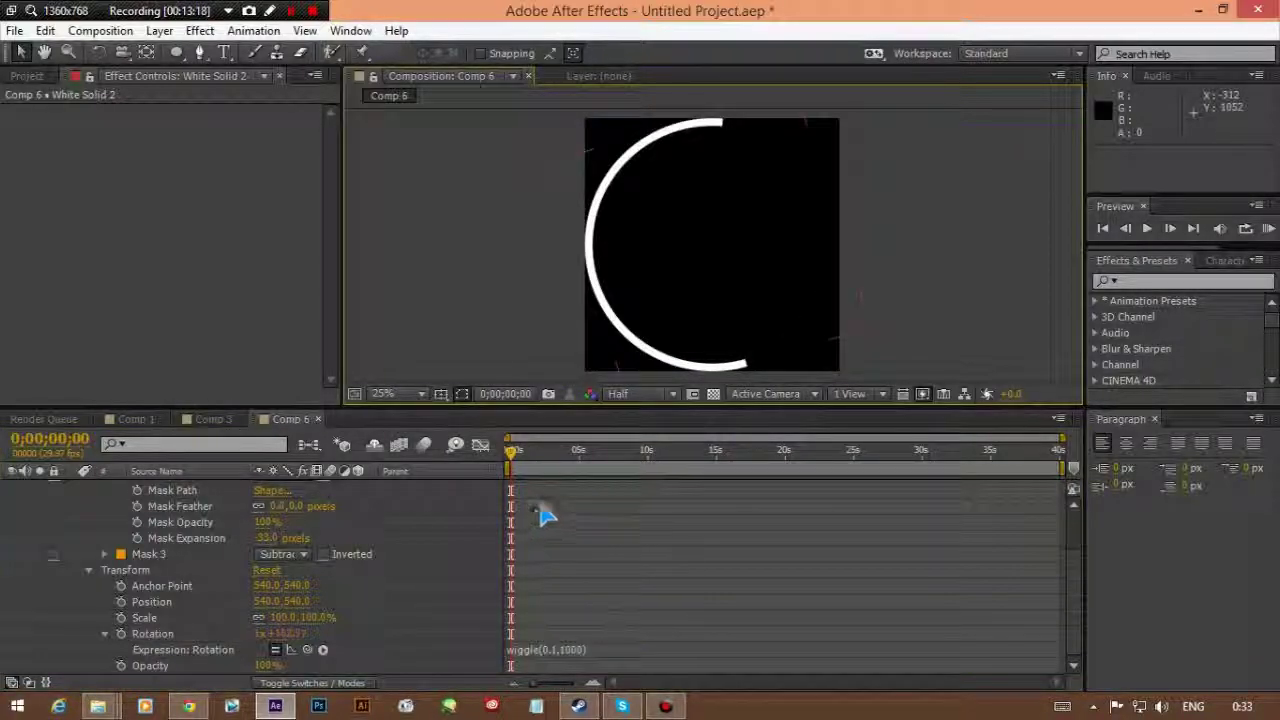
# Step: Preview the arc's wiggling rotation from the start of the timeline and scrub back to about 4;22
pyautogui.press('space')
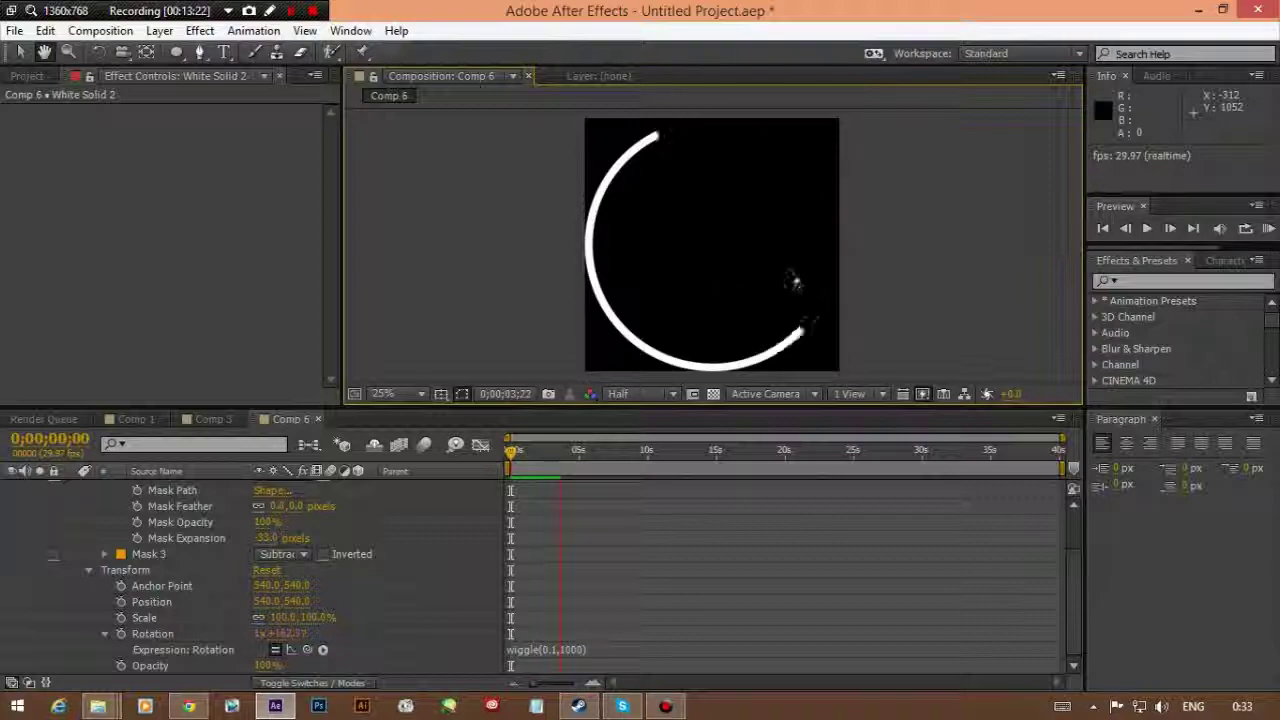
pyautogui.press('space')
pyautogui.moveTo(591, 457); pyautogui.dragTo(576, 457)
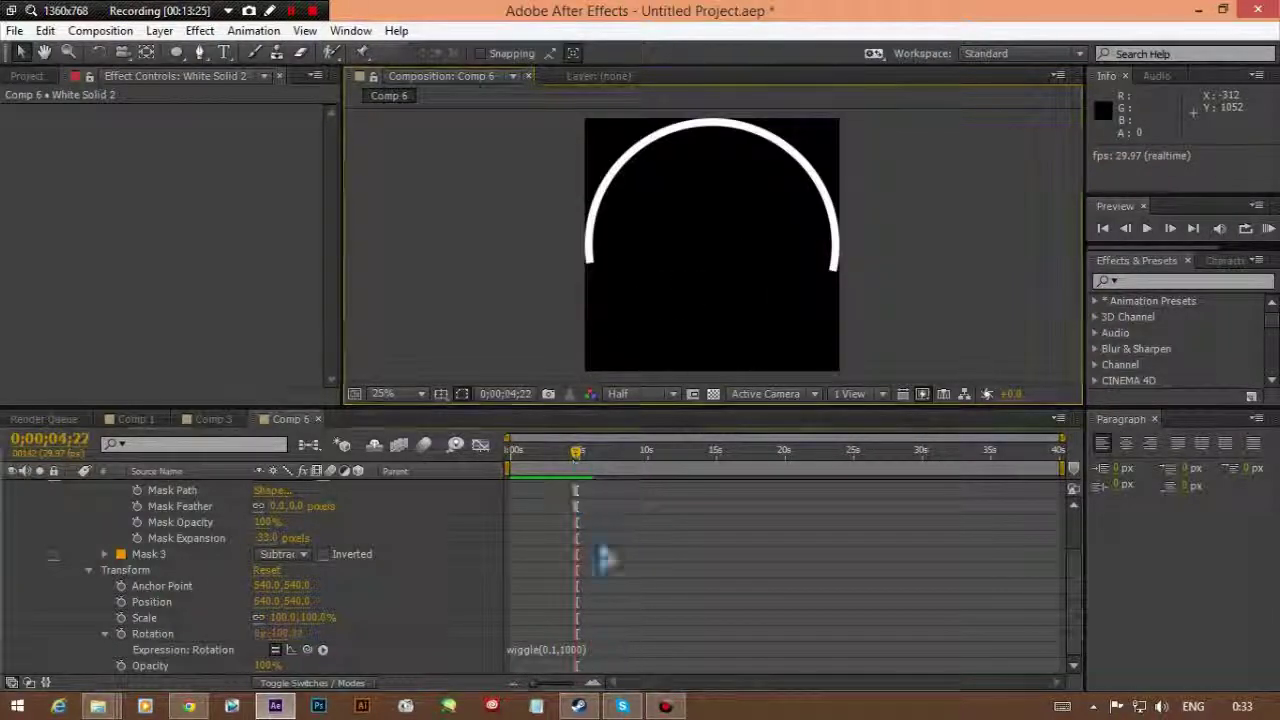
# Step: Try the weaker rotation expression wiggle(0.1,100) on White Solid 2 and preview it
pyautogui.click(583, 650)
pyautogui.click(746, 651)
pyautogui.press('Left')
pyautogui.press('BackSpace')
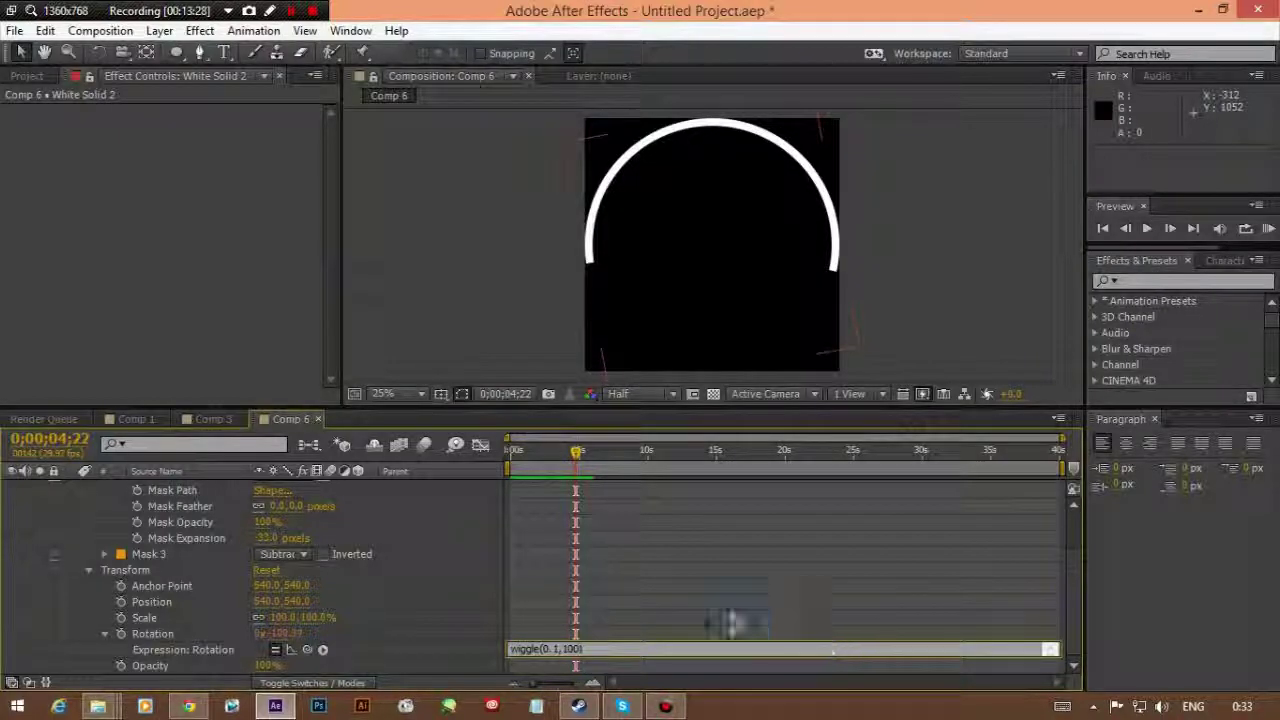
pyautogui.click(475, 251)
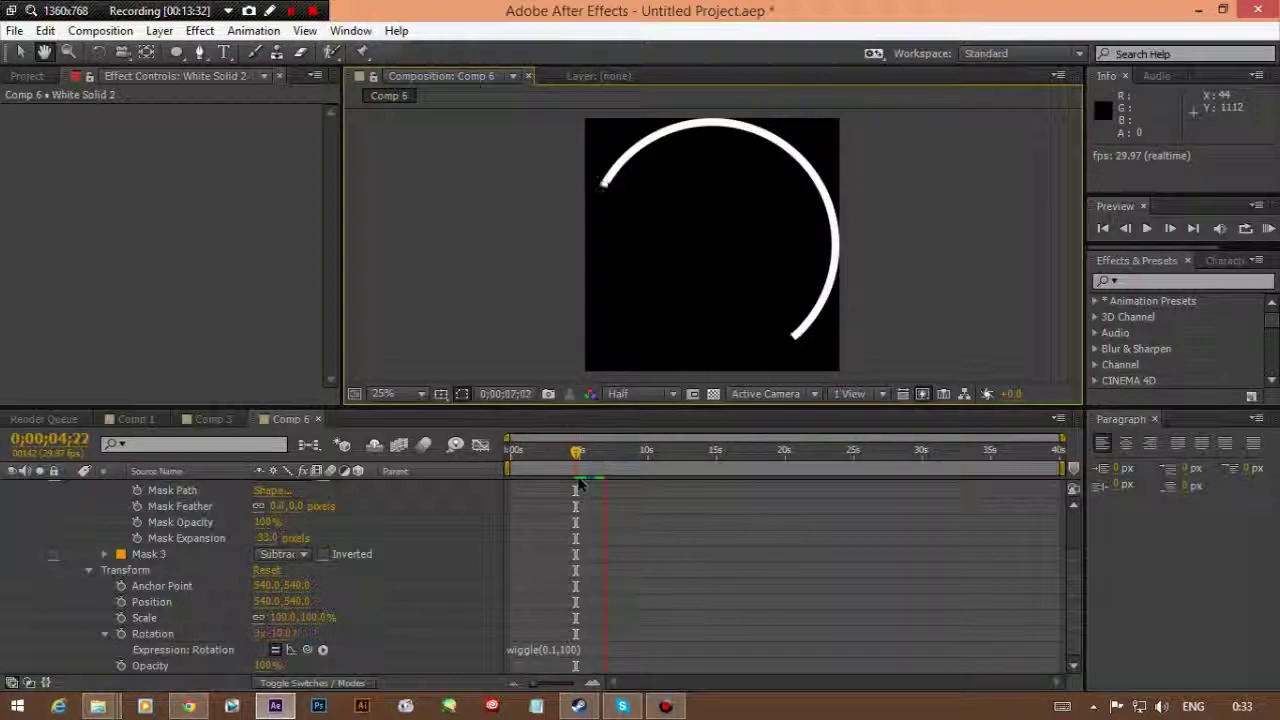
# Step: Set the rotation expression back to wiggle(0.1,1000) and preview the arc's motion
pyautogui.click(575, 649)
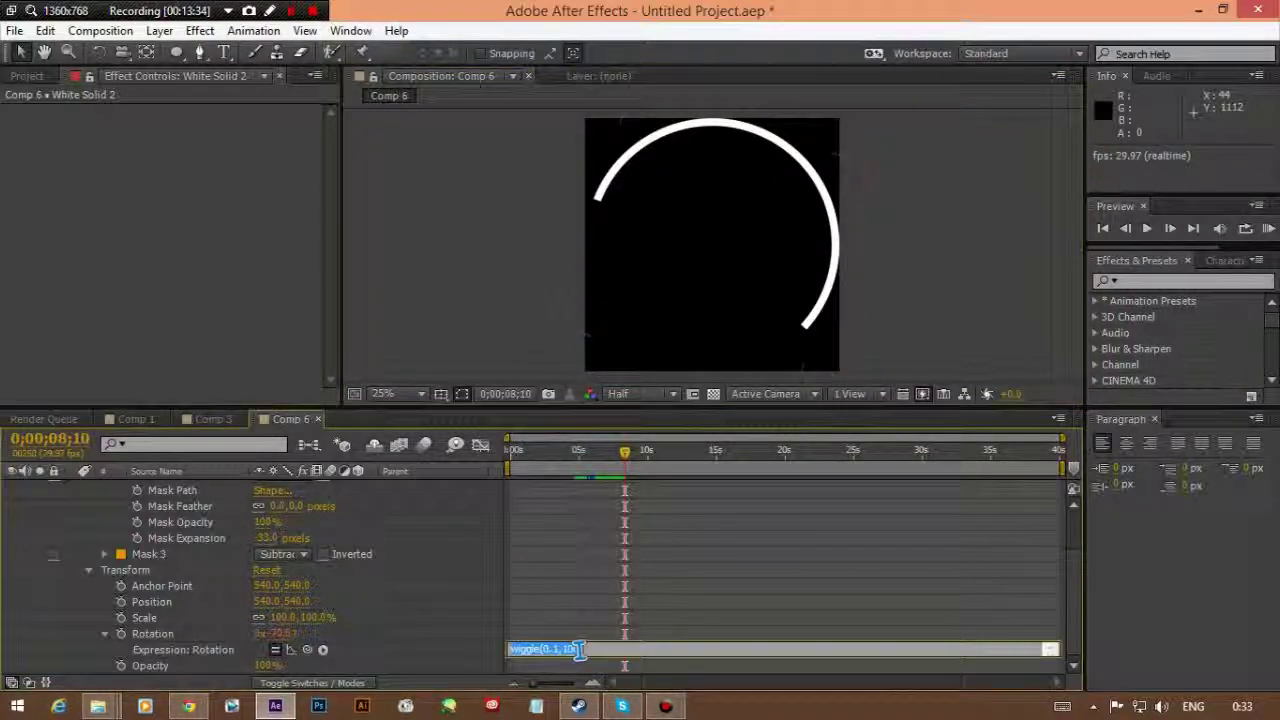
pyautogui.click(466, 383)
pyautogui.press('space')
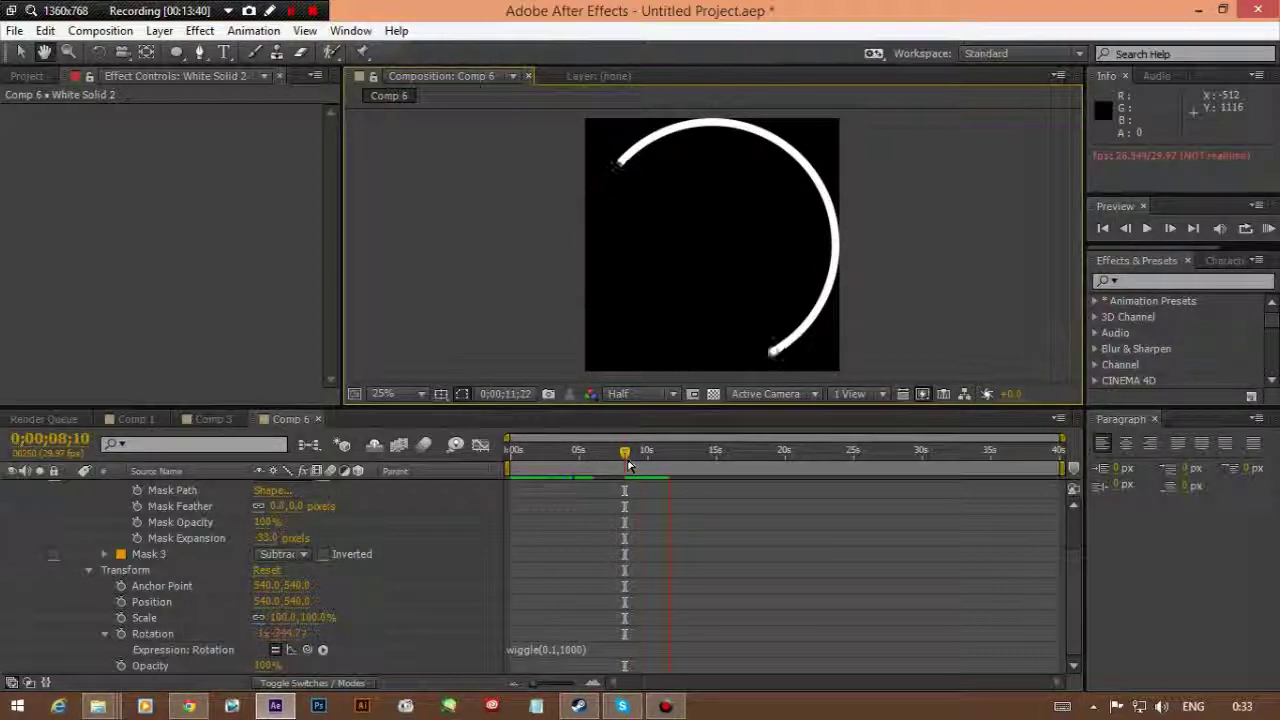
pyautogui.press('space')
# Step: Collapse White Solid 2's properties and duplicate the layer five times
pyautogui.scroll(2, 157, 557)
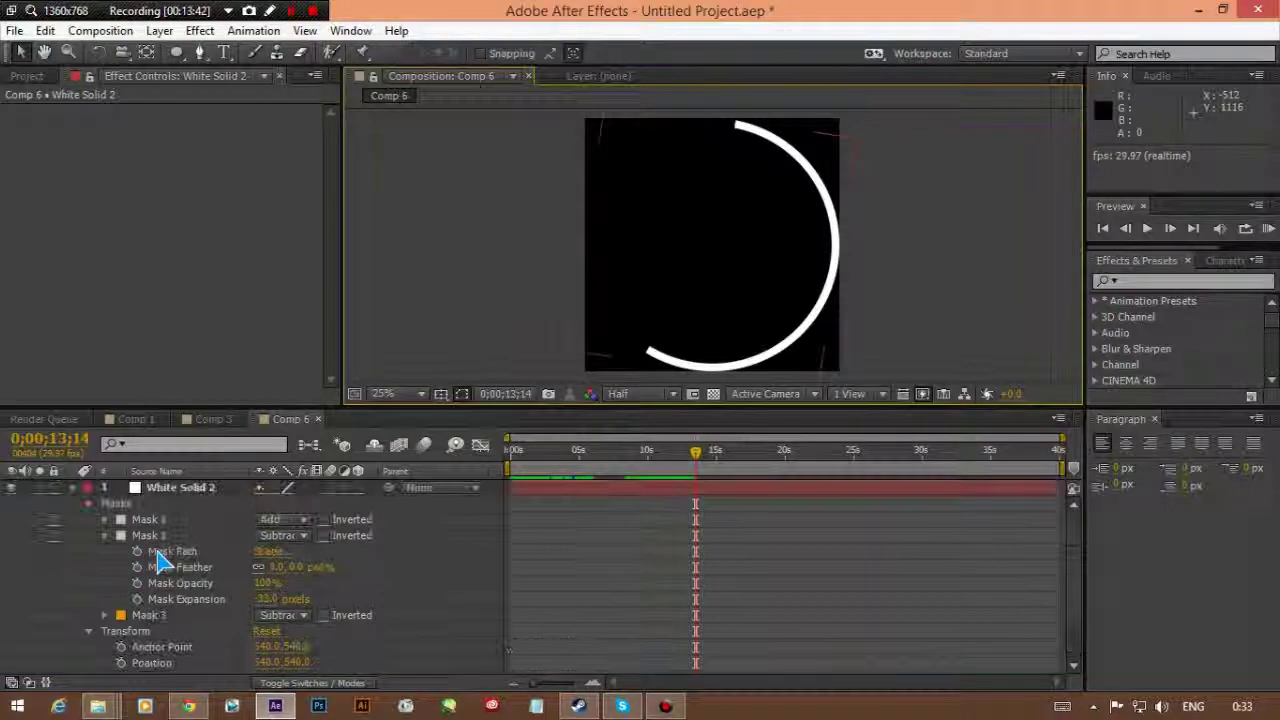
pyautogui.click(72, 487)
pyautogui.click(192, 494)
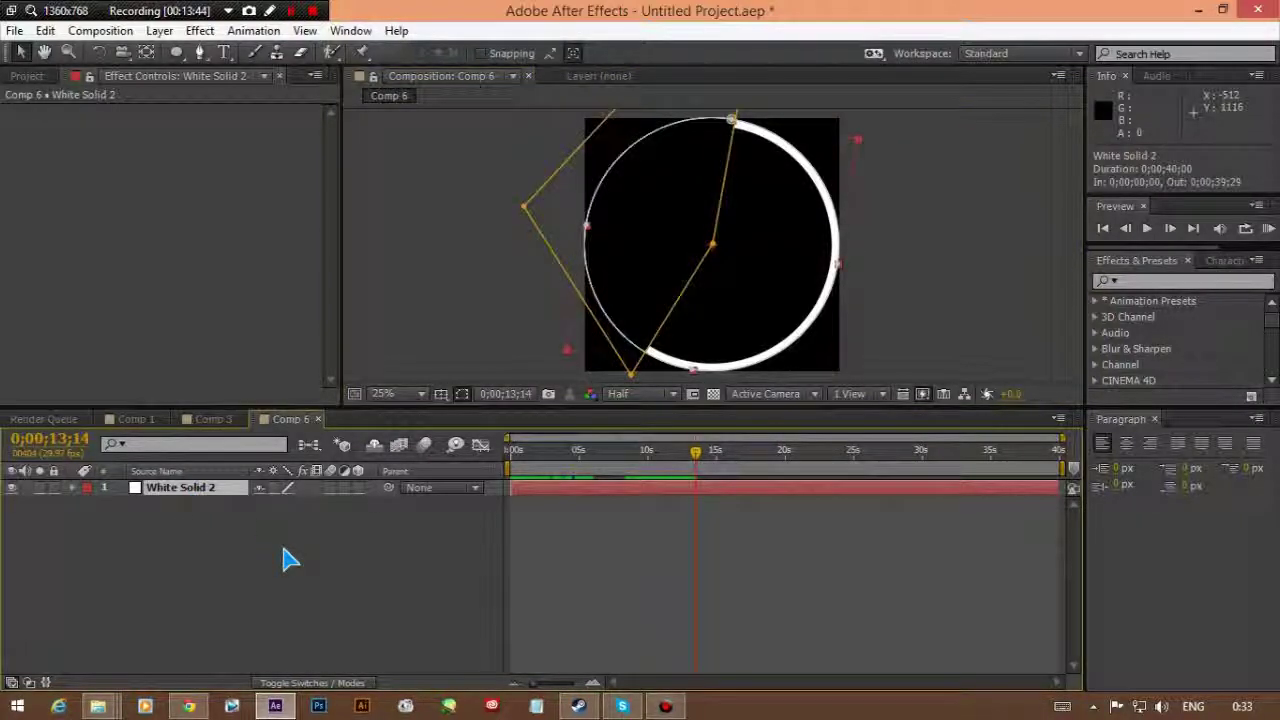
pyautogui.hotkey('ctrl', 'd')
pyautogui.hotkey('ctrl', 'd')
pyautogui.hotkey('ctrl', 'd')
pyautogui.hotkey('ctrl', 'd')
pyautogui.hotkey('ctrl', 'd')
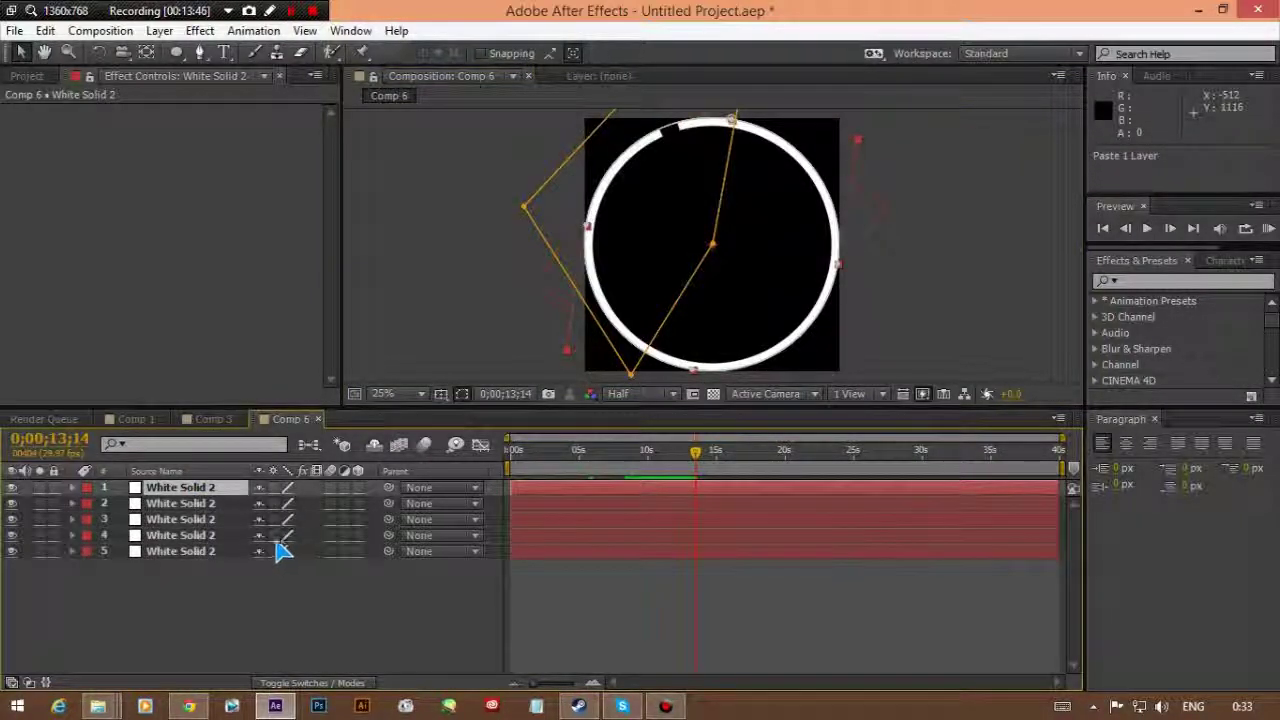
# Step: Scale the White Solid 2 copy on layer 5 down to 78%
pyautogui.click(214, 553)
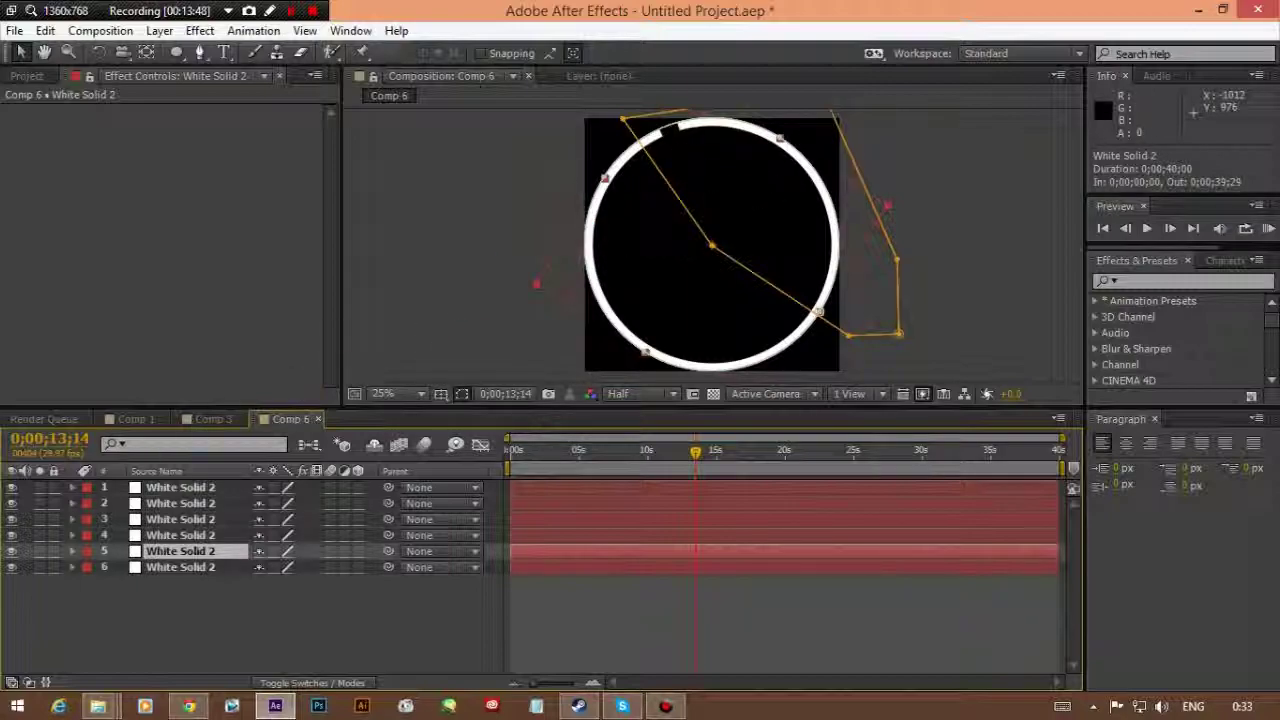
pyautogui.click(72, 551)
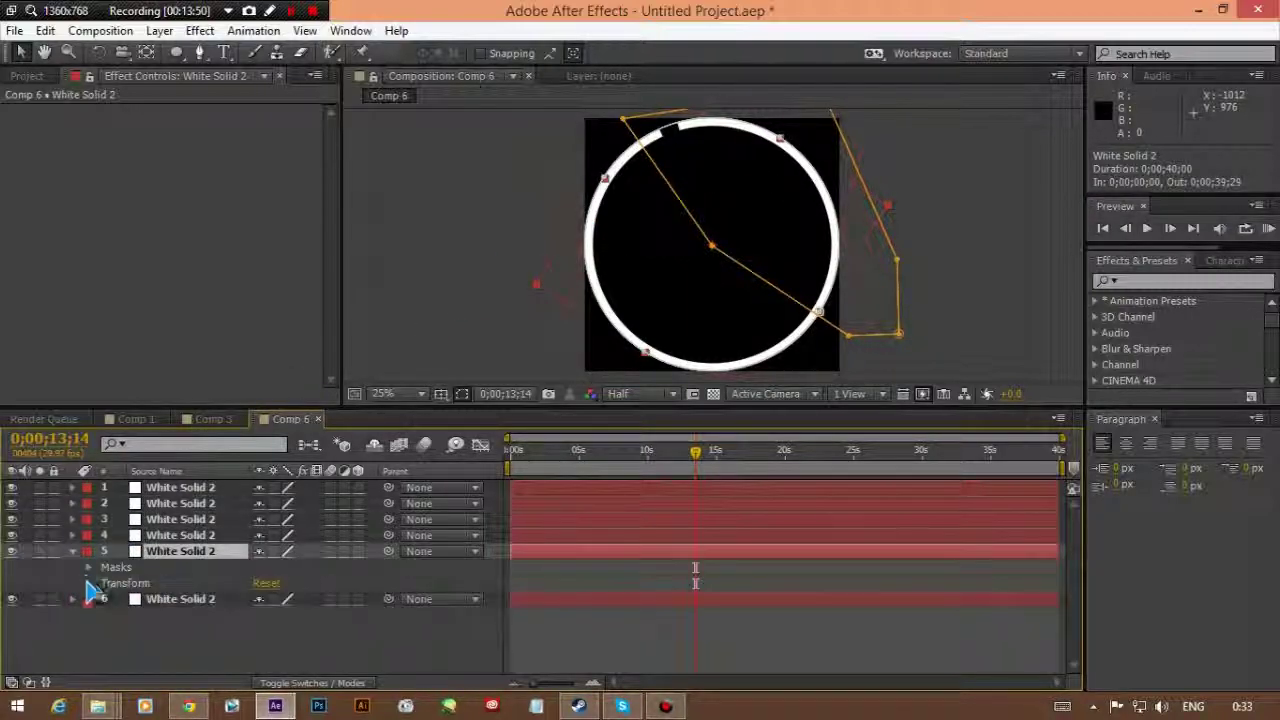
pyautogui.click(88, 584)
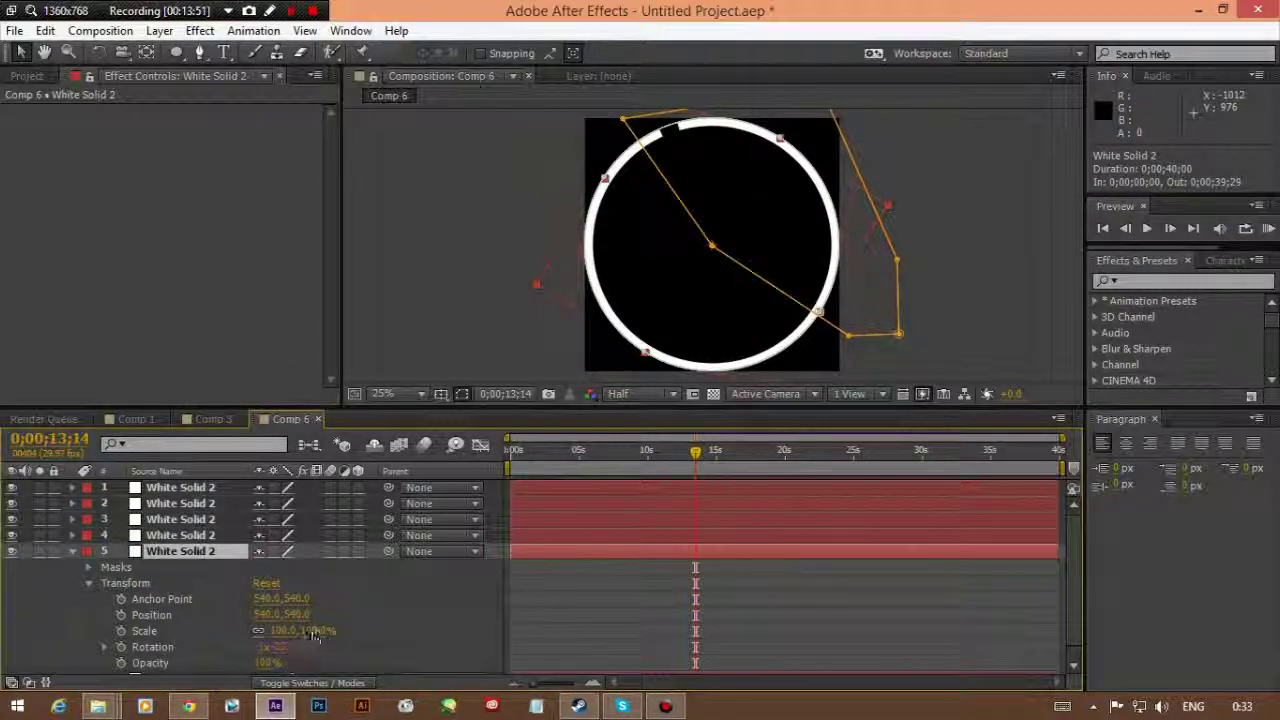
pyautogui.moveTo(313, 636); pyautogui.dragTo(295, 636)
# Step: Scale the White Solid 2 copy on layer 4 down to 54%
pyautogui.click(72, 535)
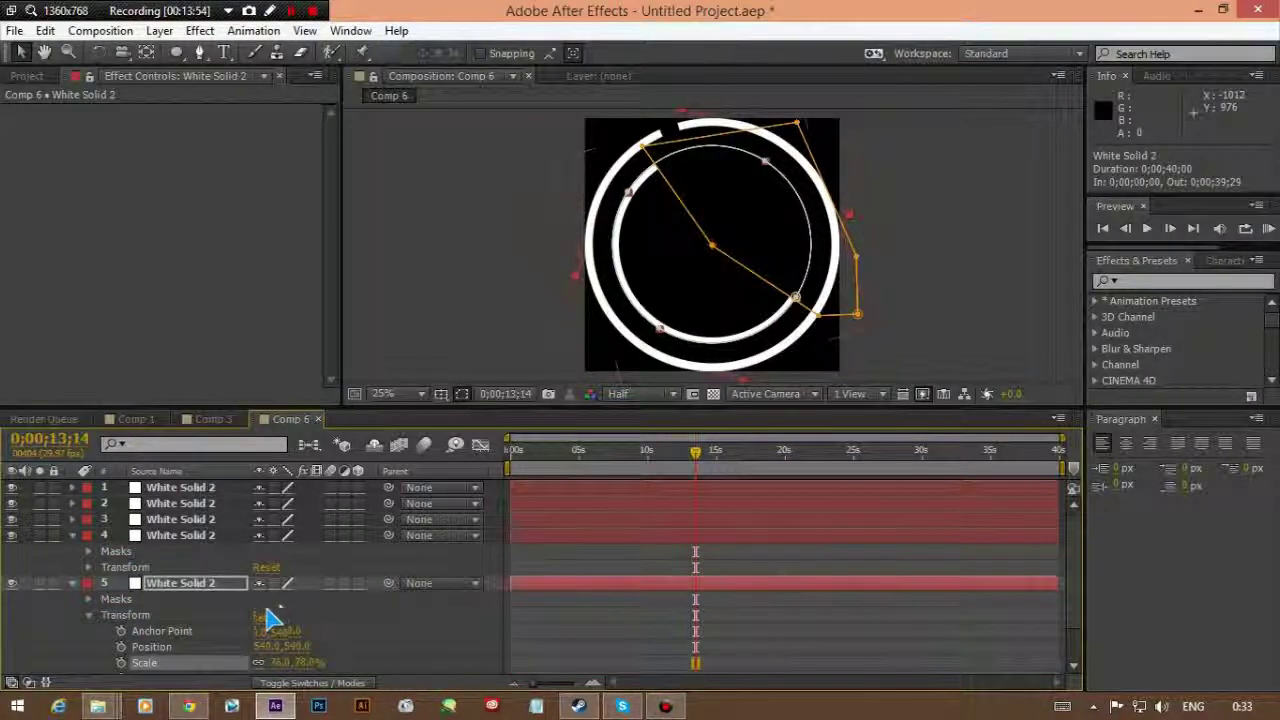
pyautogui.click(89, 567)
pyautogui.moveTo(313, 614); pyautogui.dragTo(270, 614)
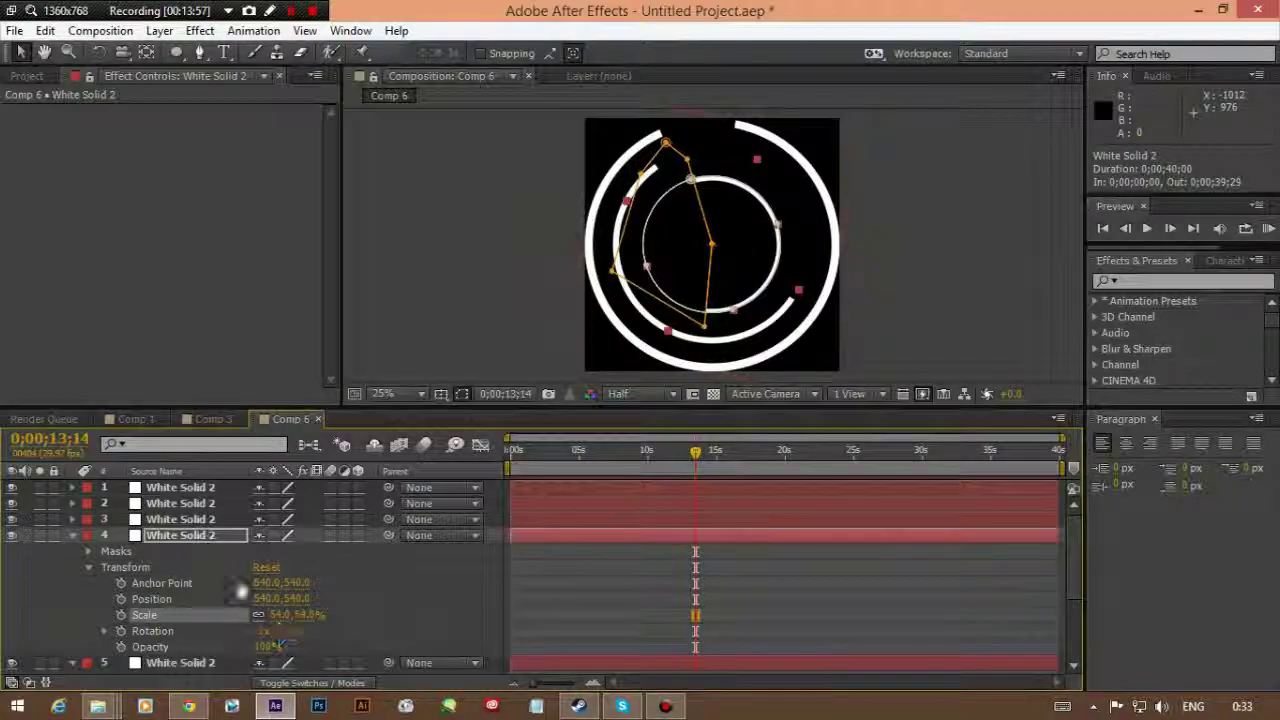
# Step: Scale the White Solid 2 copy on layer 3 down to 37%
pyautogui.click(72, 519)
pyautogui.click(89, 551)
pyautogui.click(121, 599)
pyautogui.moveTo(290, 599); pyautogui.dragTo(256, 599)
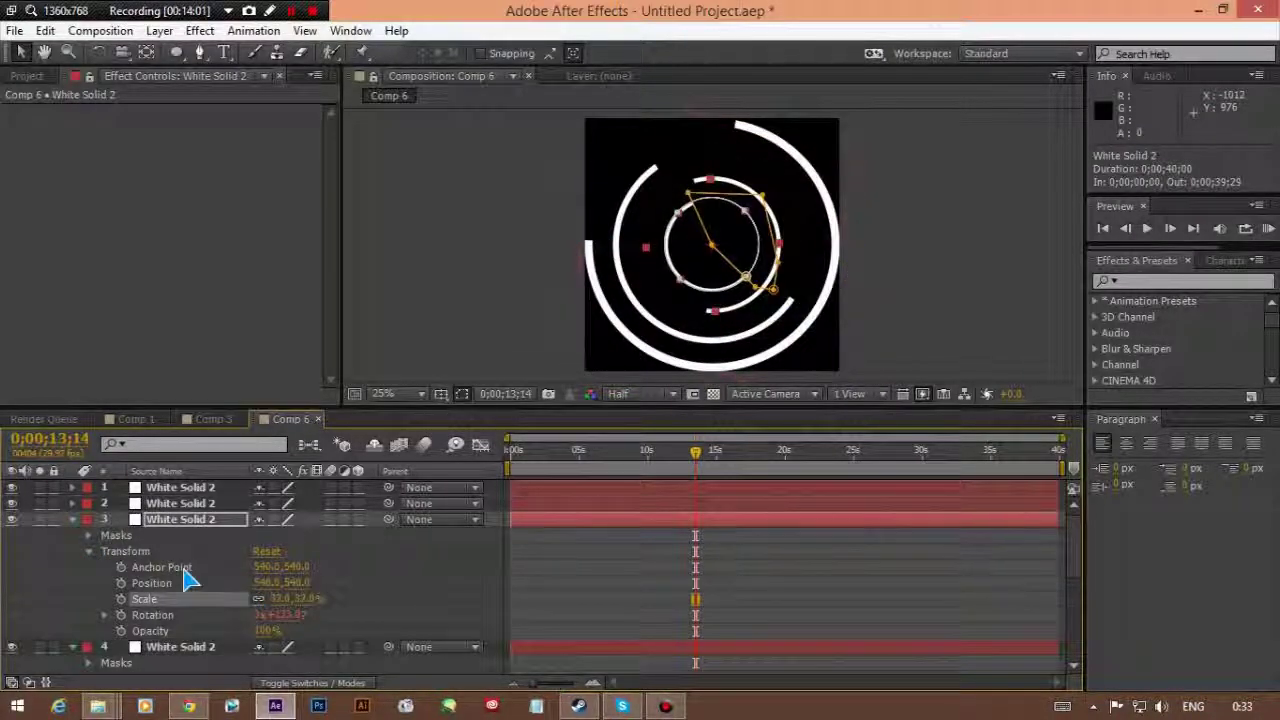
# Step: Check the arcs at another point in time and delete the two unscaled White Solid 2 copies on layers 1 and 2
pyautogui.moveTo(697, 457); pyautogui.dragTo(764, 453)
pyautogui.click(206, 505)
pyautogui.press('Delete')
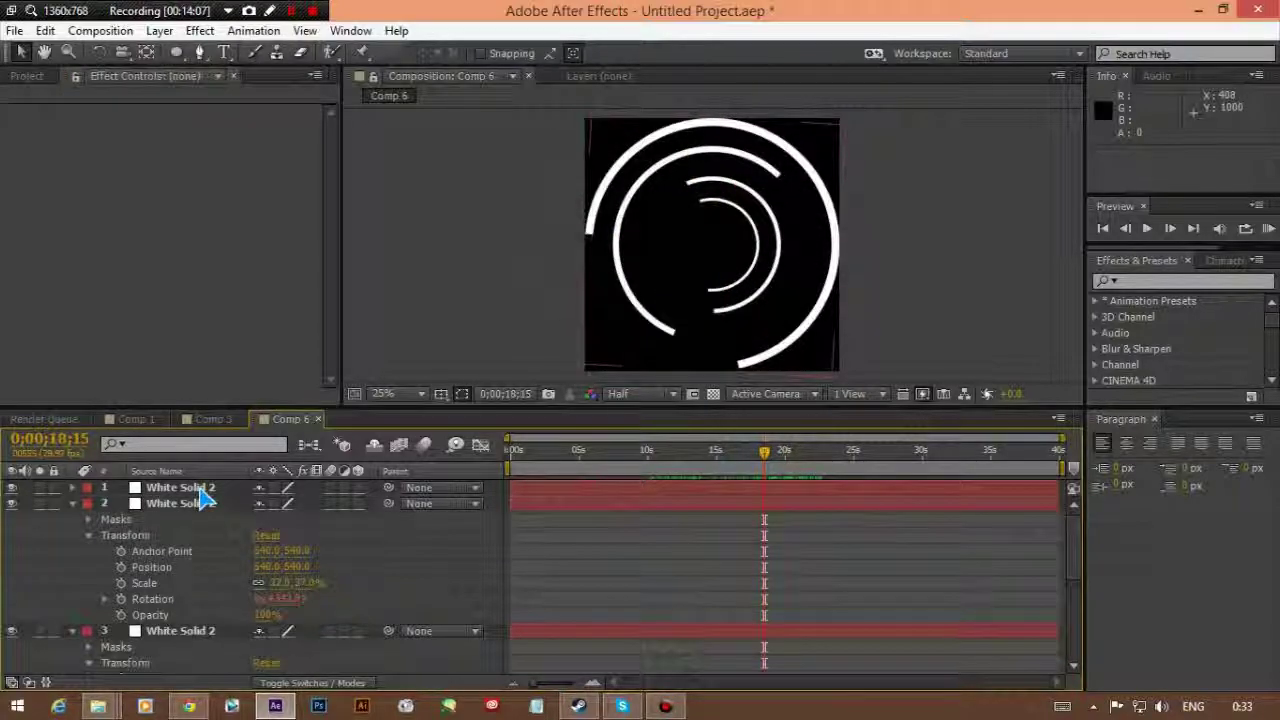
pyautogui.click(200, 489)
pyautogui.press('Delete')
# Step: Scrub through the timelines of Comp 6 and Comp 3 to compare the motion of their rotating arcs
pyautogui.moveTo(731, 463); pyautogui.dragTo(672, 465)
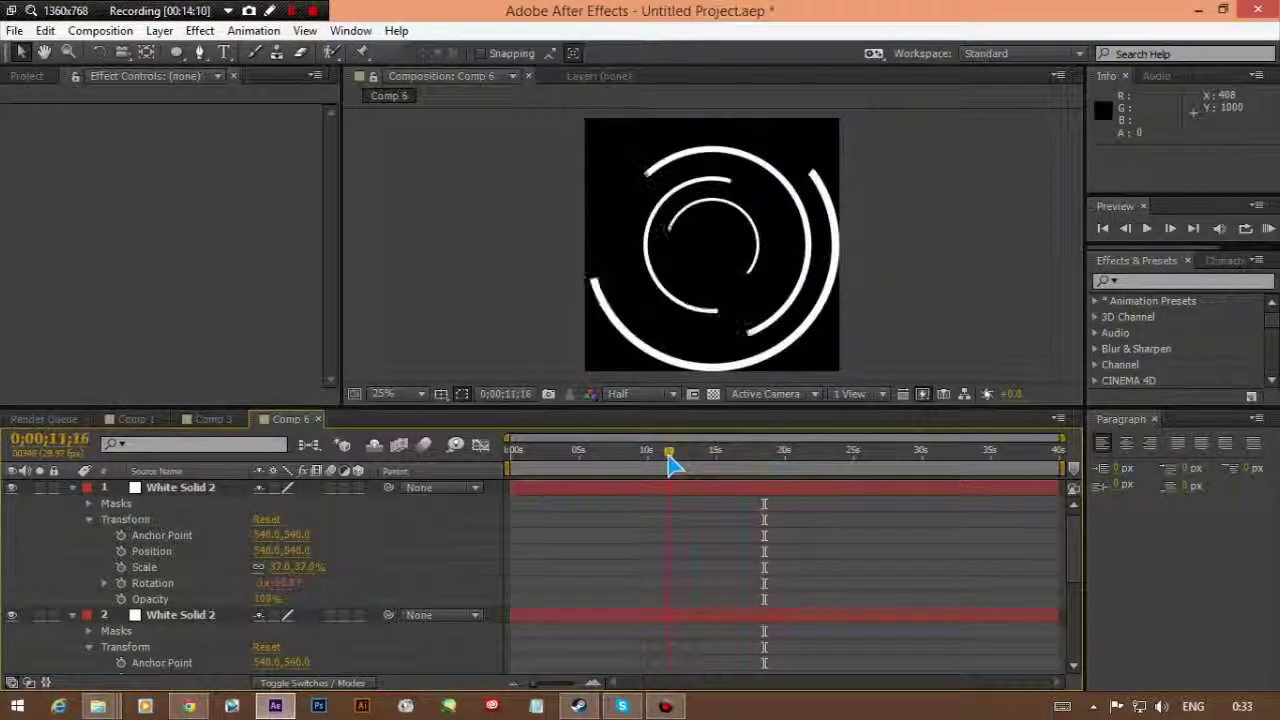
pyautogui.moveTo(752, 467); pyautogui.dragTo(766, 466)
pyautogui.click(207, 419)
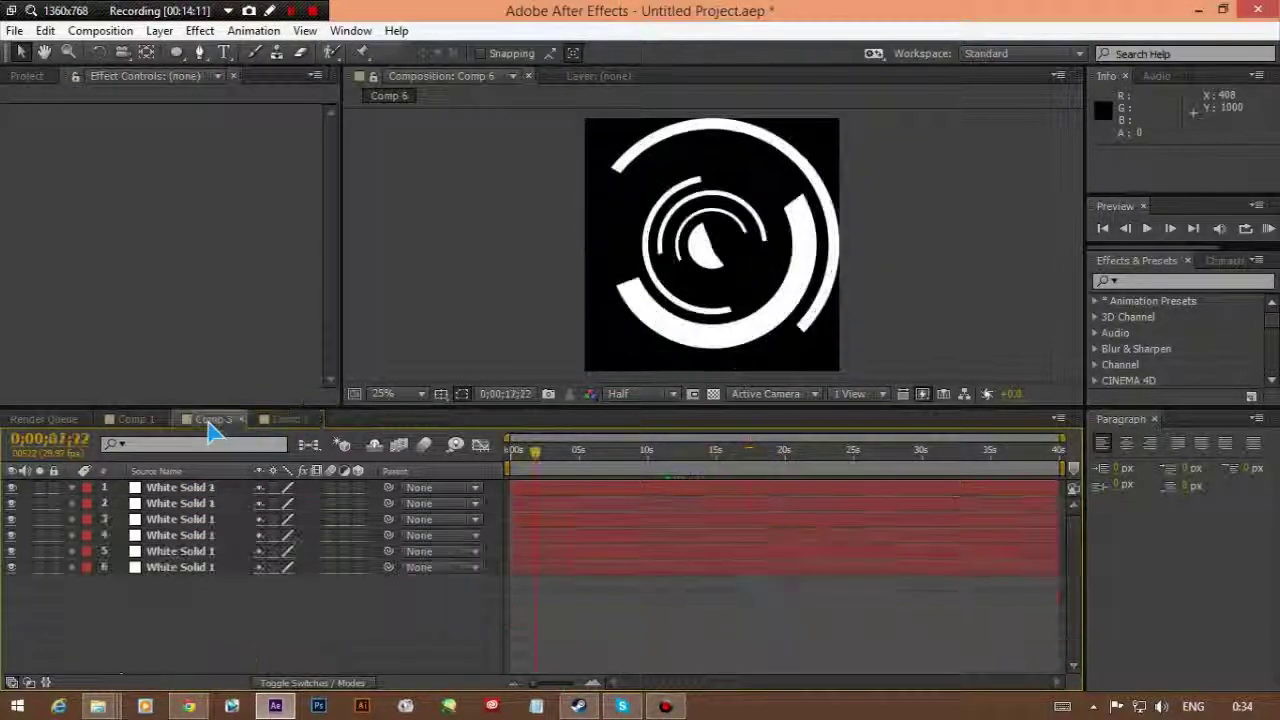
pyautogui.moveTo(540, 463); pyautogui.dragTo(615, 465)
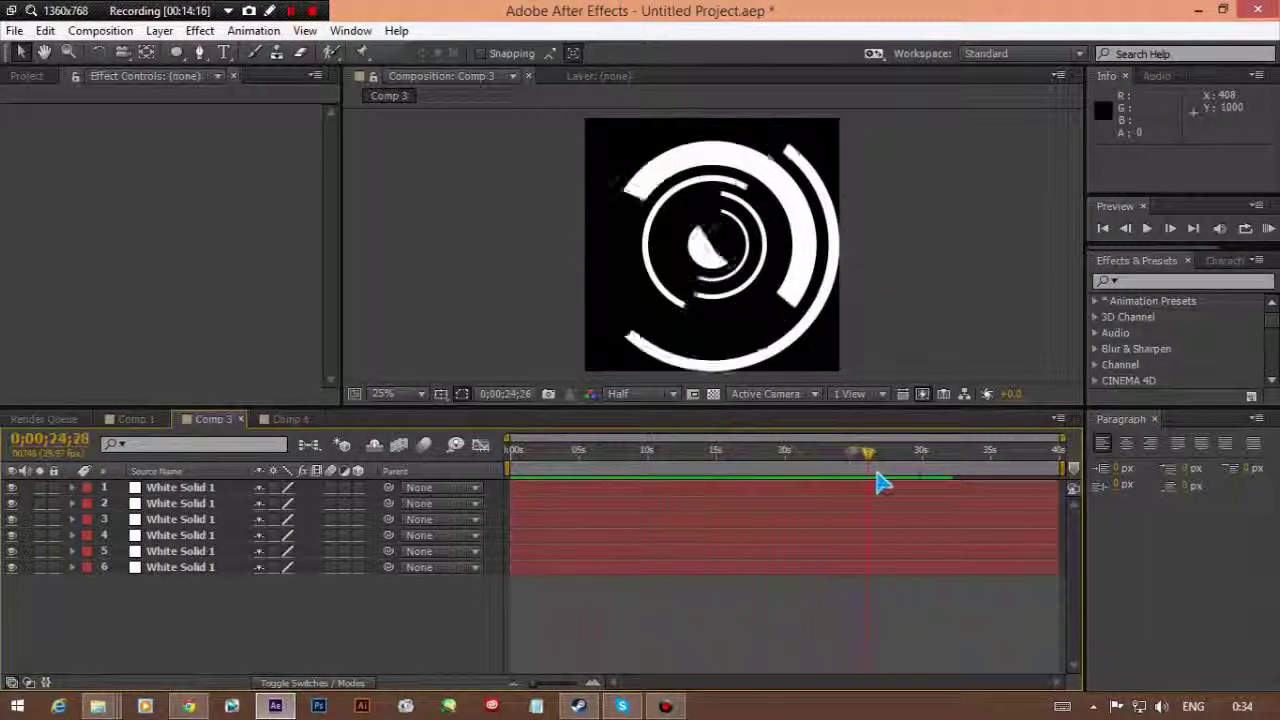
pyautogui.moveTo(957, 479); pyautogui.dragTo(743, 470)
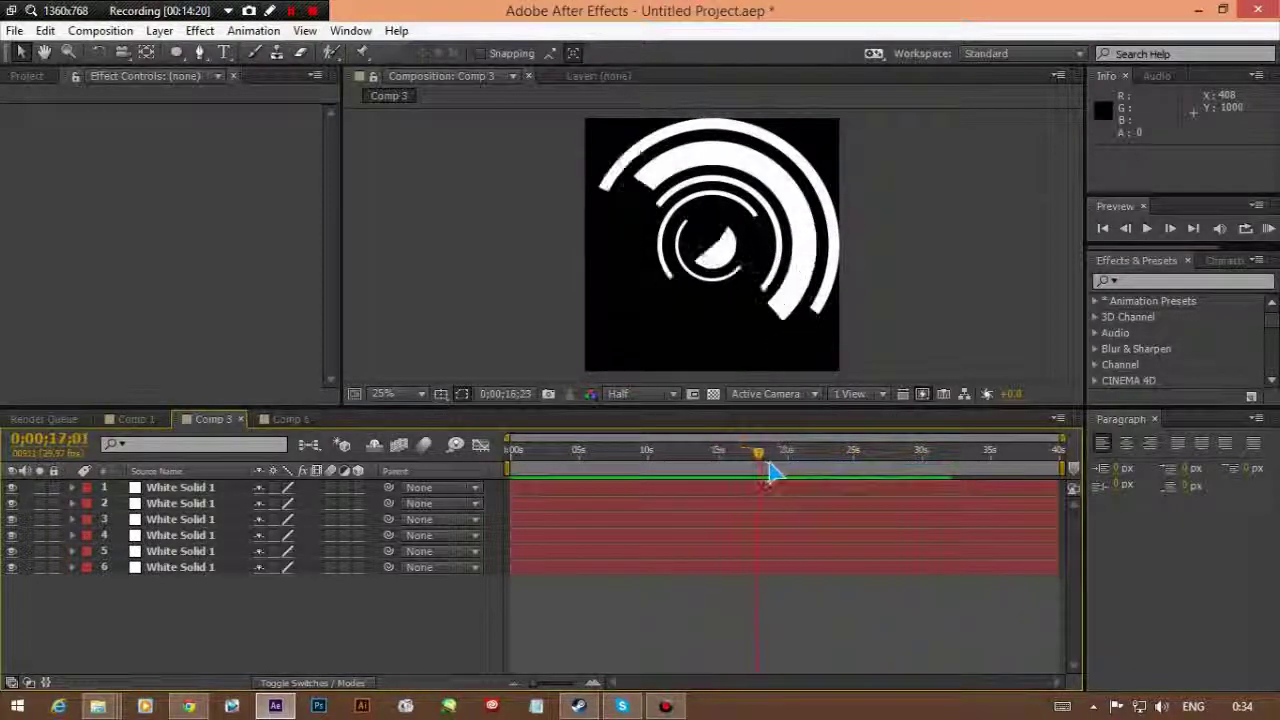
# Step: Look through Comp 1, Comp 3 and the render queue, and return to Comp 6
pyautogui.click(286, 419)
pyautogui.click(140, 419)
pyautogui.click(208, 419)
pyautogui.click(60, 419)
pyautogui.click(216, 420)
pyautogui.click(280, 420)
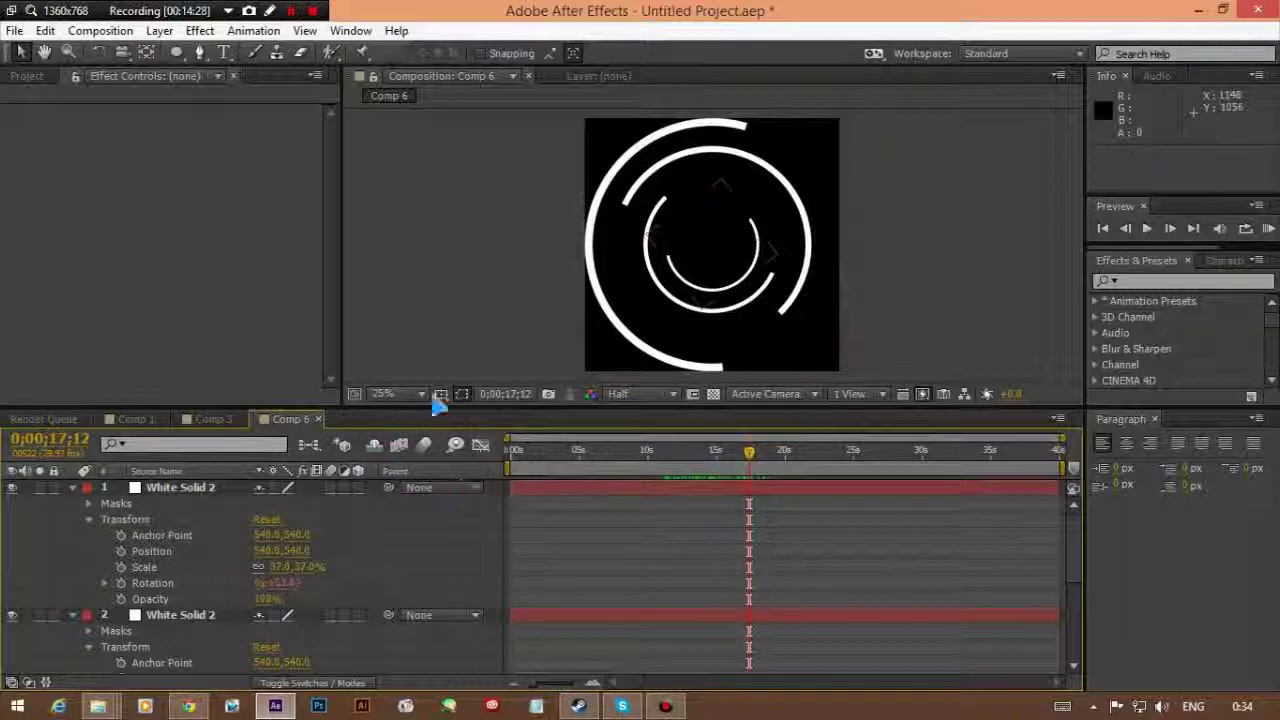
# Step: Collapse the properties of all four White Solid 2 layers in Comp 6
pyautogui.scroll(-5, 657, 517)
pyautogui.scroll(5, 773, 545)
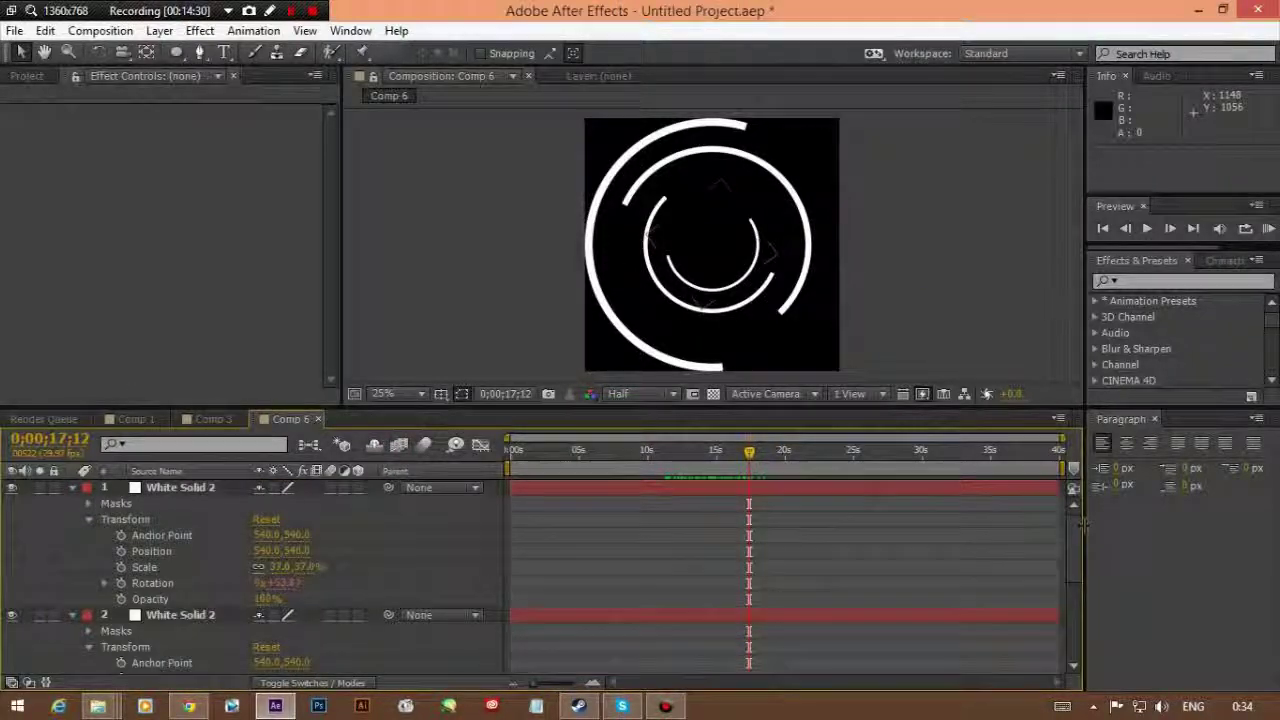
pyautogui.click(73, 488)
pyautogui.click(73, 503)
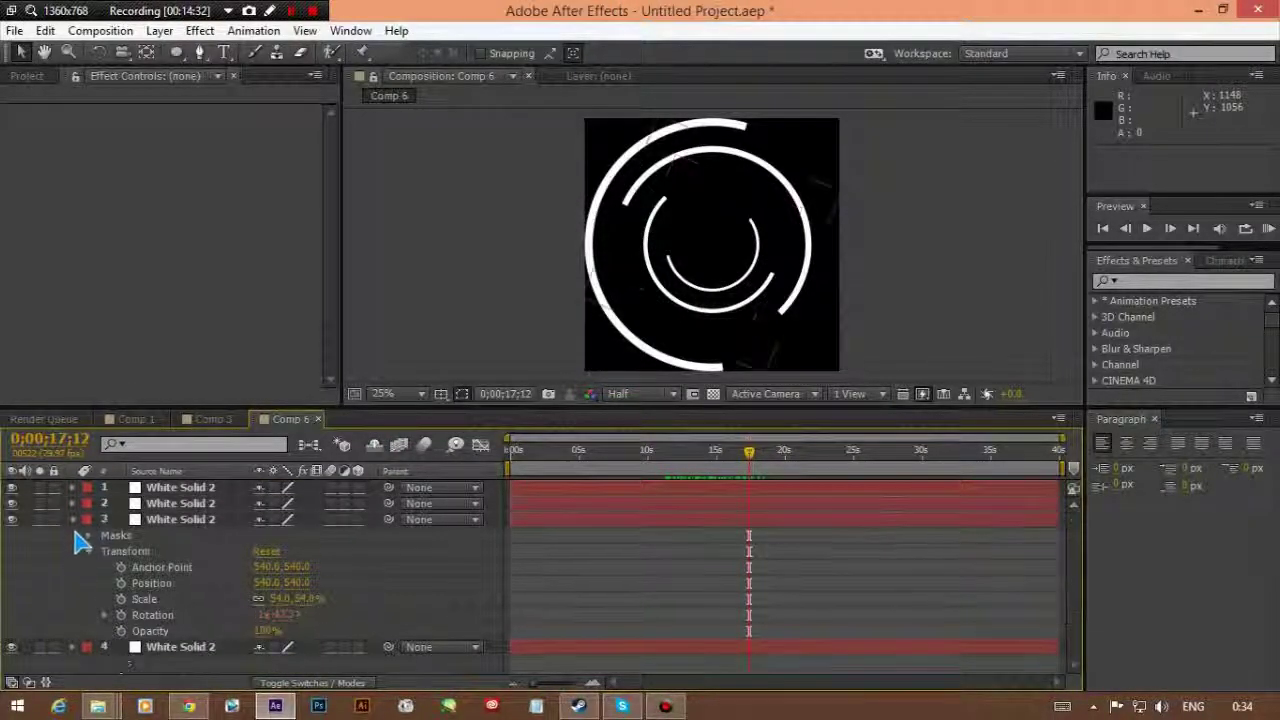
pyautogui.click(73, 519)
pyautogui.click(73, 535)
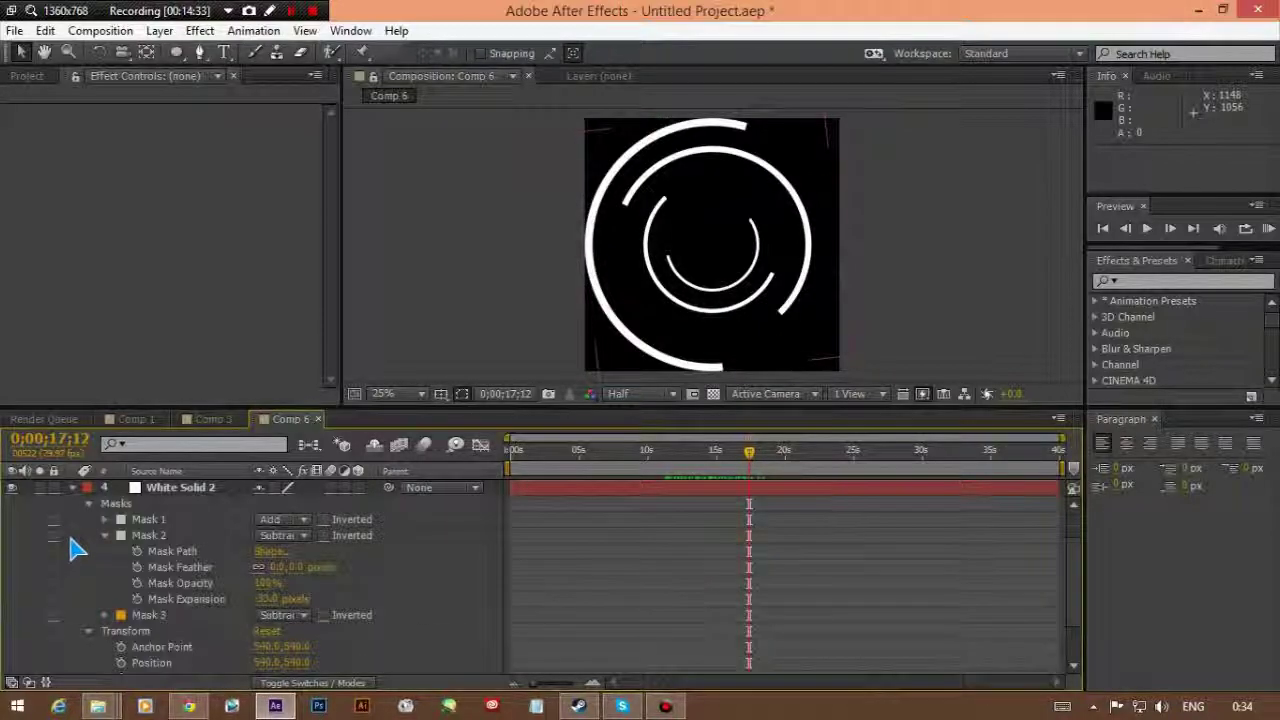
pyautogui.click(73, 488)
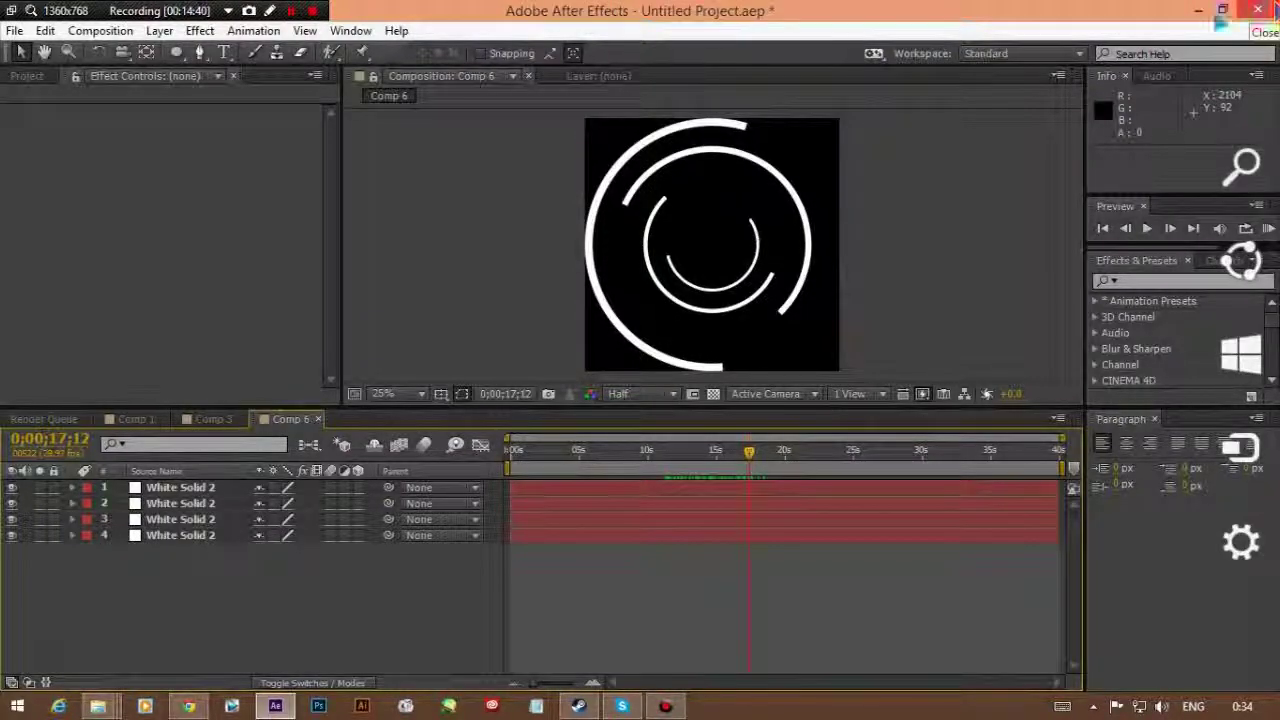
# Step: Close After Effects without saving the changes to the untitled project
pyautogui.click(1258, 9)
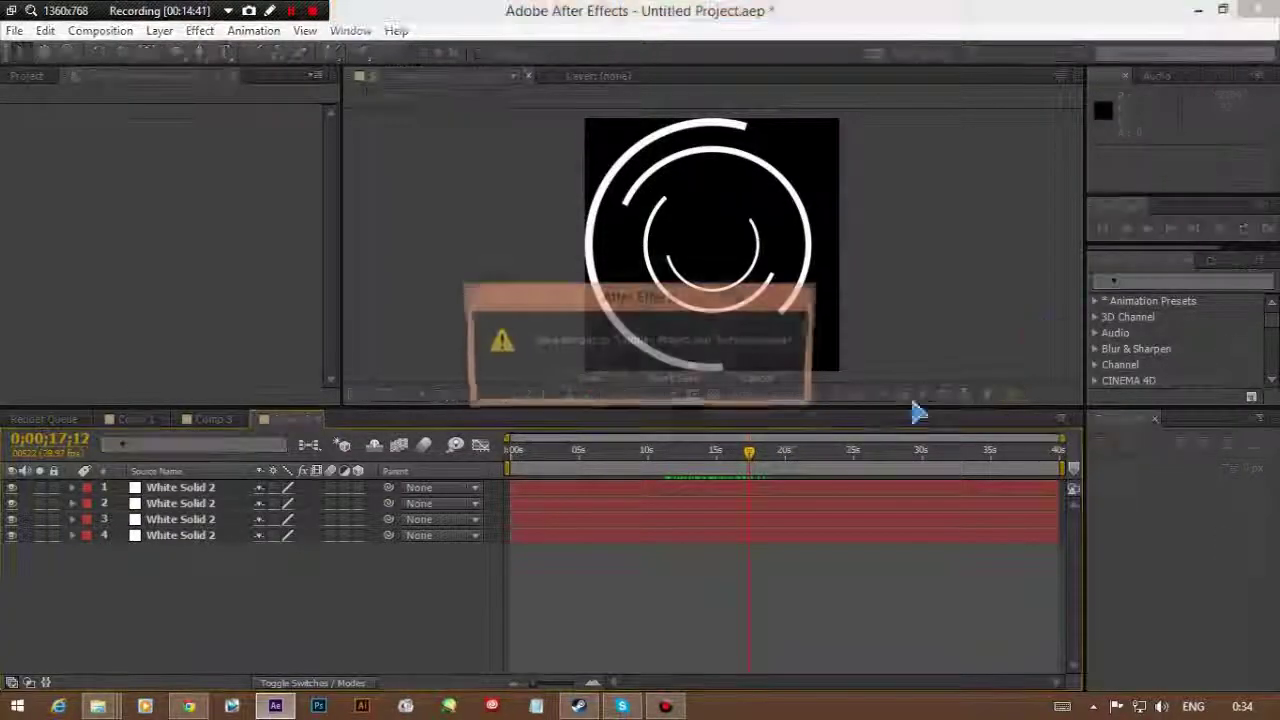
pyautogui.click(676, 384)
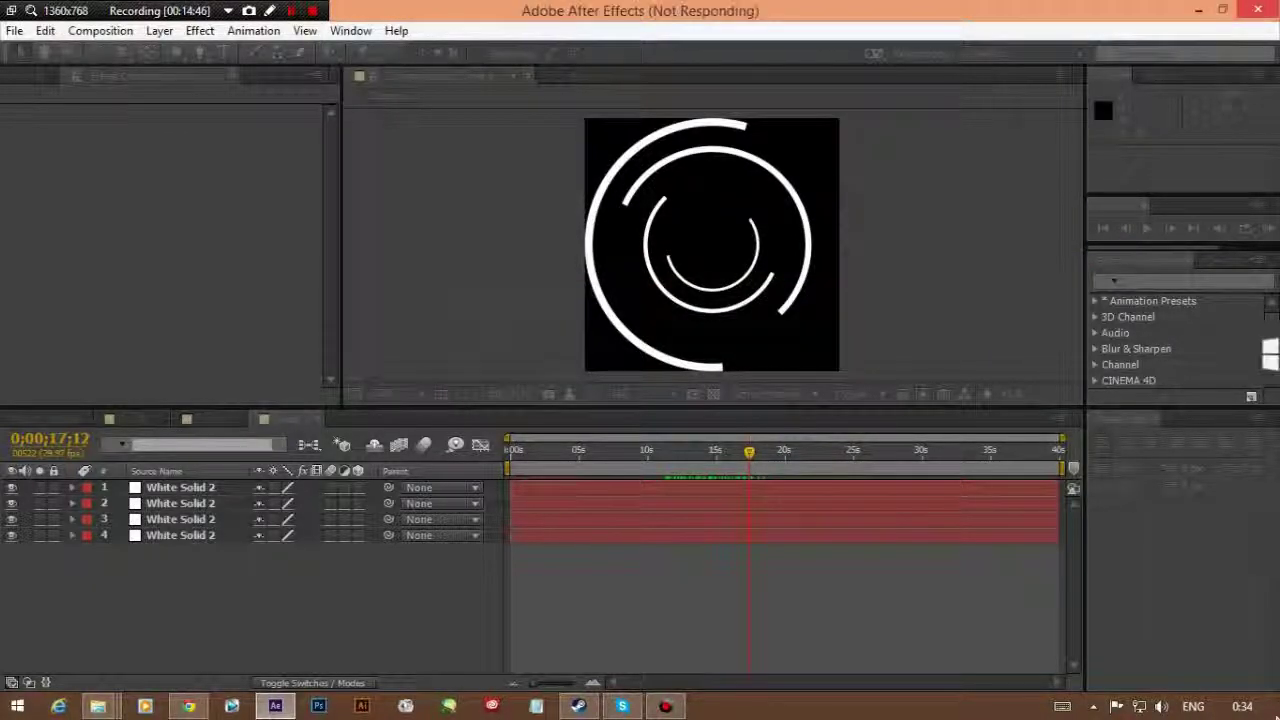
# Step: Minimize the browser and the Bandicam recorder, and open the rendered Comp 3.avi from the desktop
pyautogui.hotkey('alt', 'Tab')
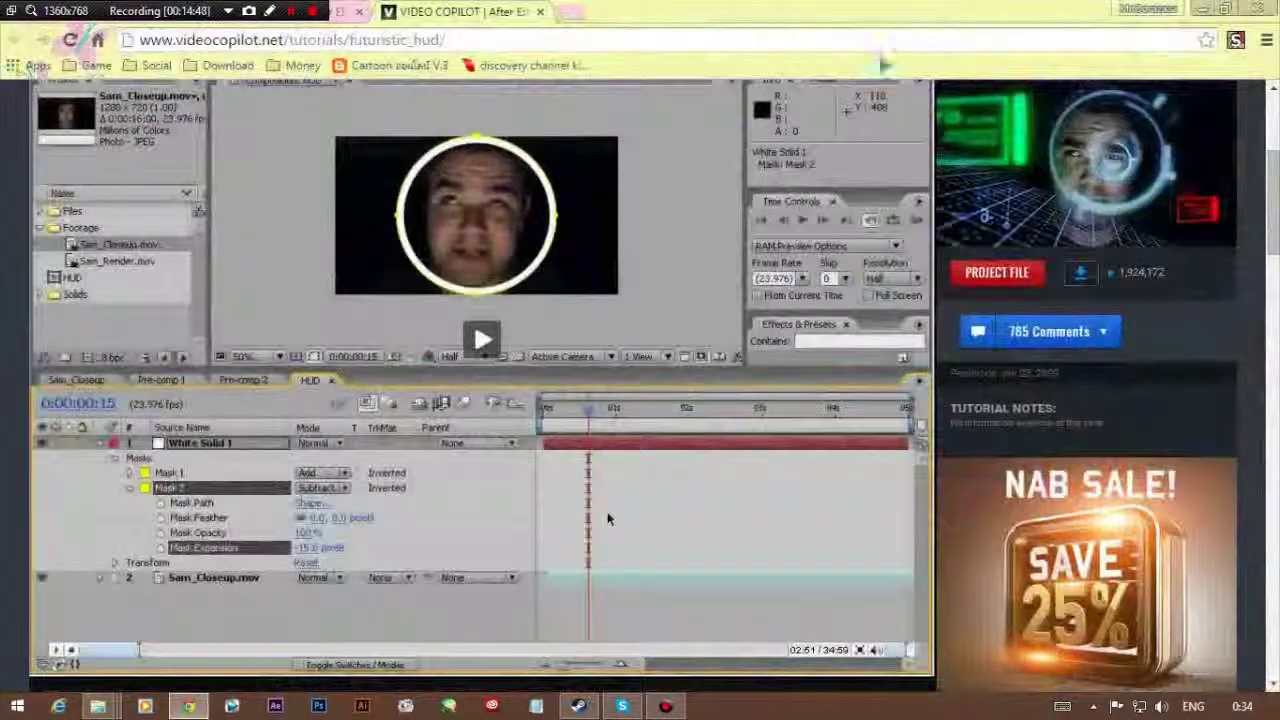
pyautogui.click(1185, 9)
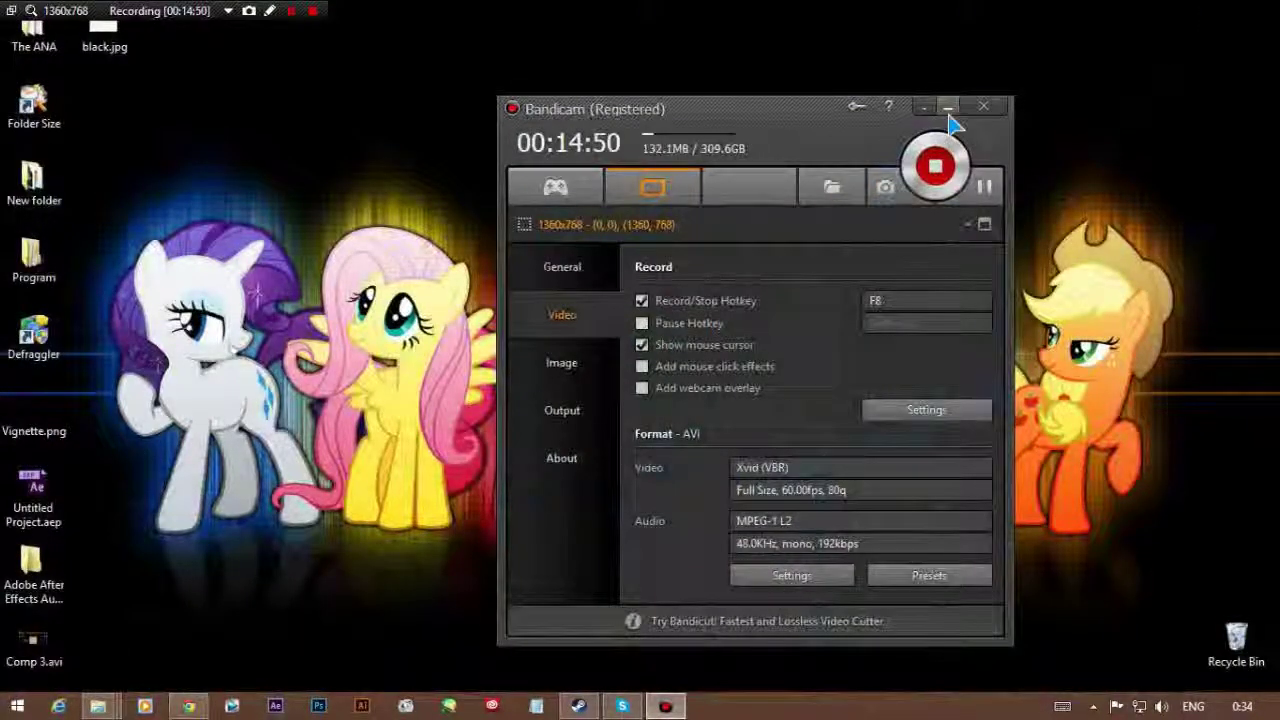
pyautogui.click(952, 110)
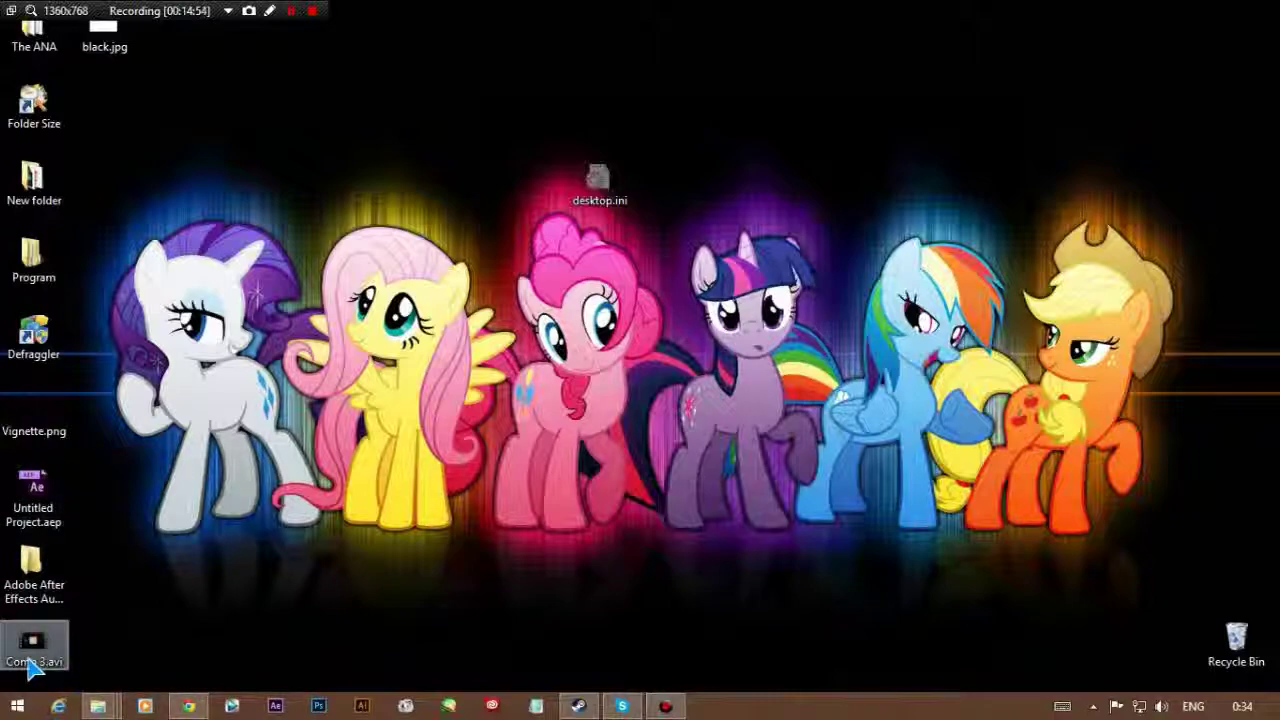
pyautogui.click(30, 668)
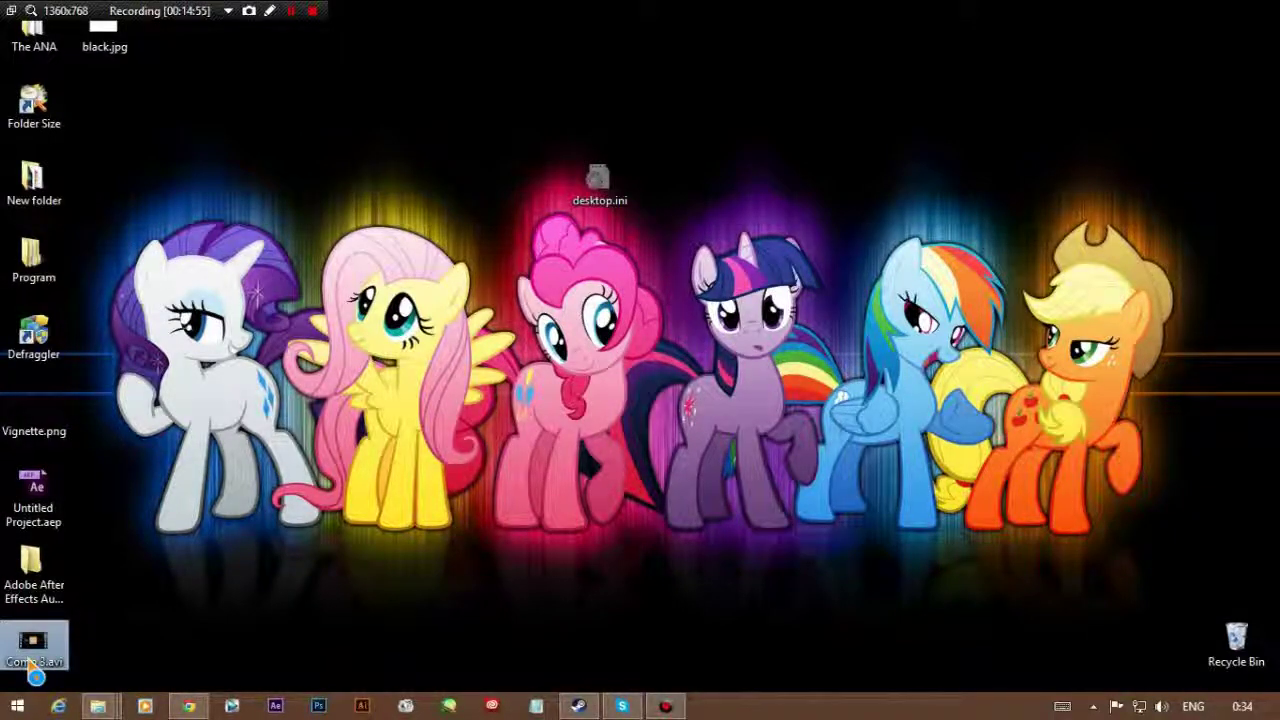